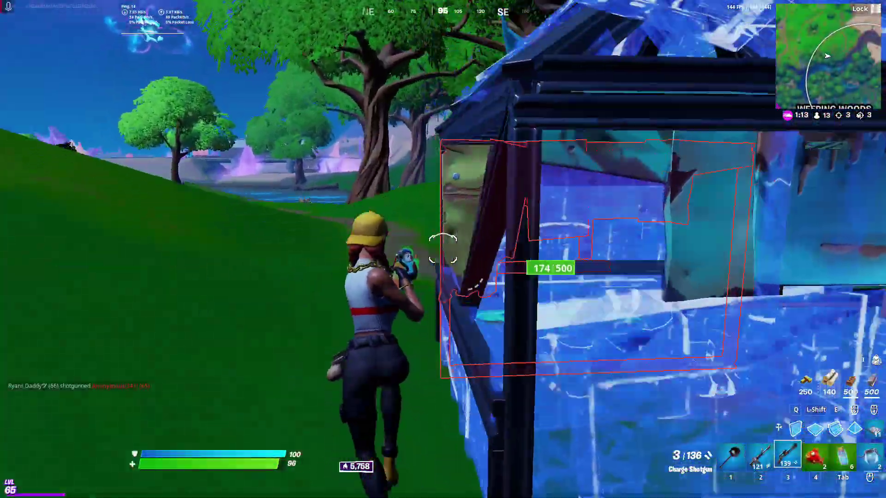
left_click(443, 249)
key("1")
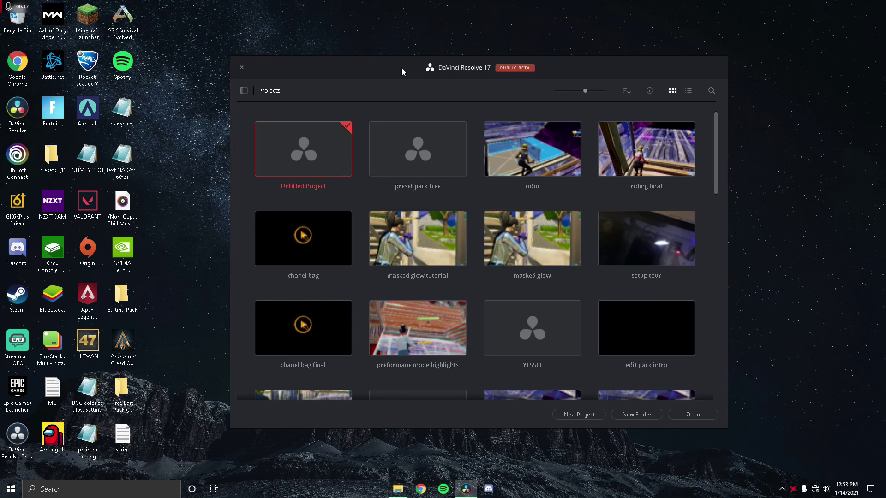
Open the Untitled Project and set its timeline and playback frame rates to 60 frames per second in the project settings
left_click_drag(404, 67, 392, 67)
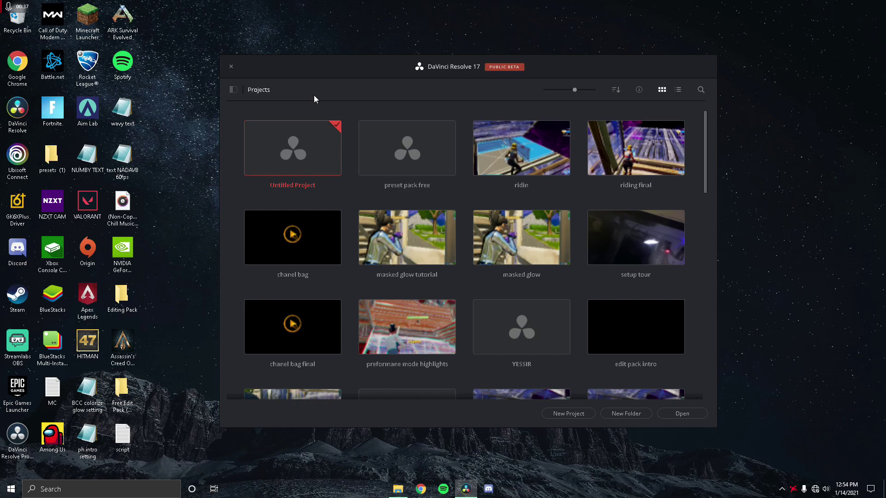
double_click(292, 155)
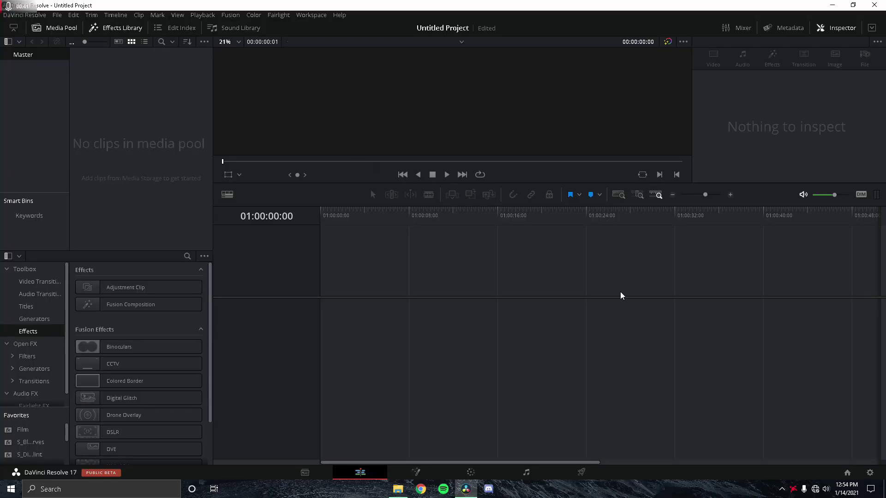
left_click(867, 473)
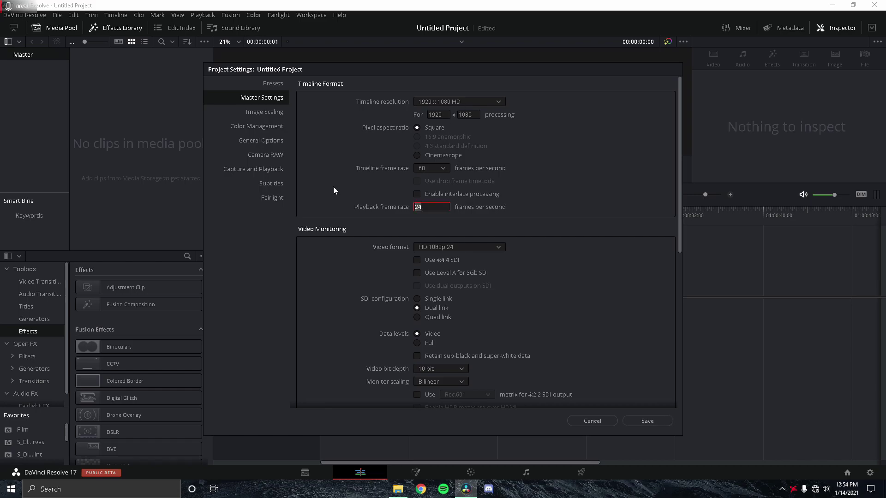
type("60")
key("Return")
Review the remaining master settings and save the project settings
scroll(446, 243, "down", 6)
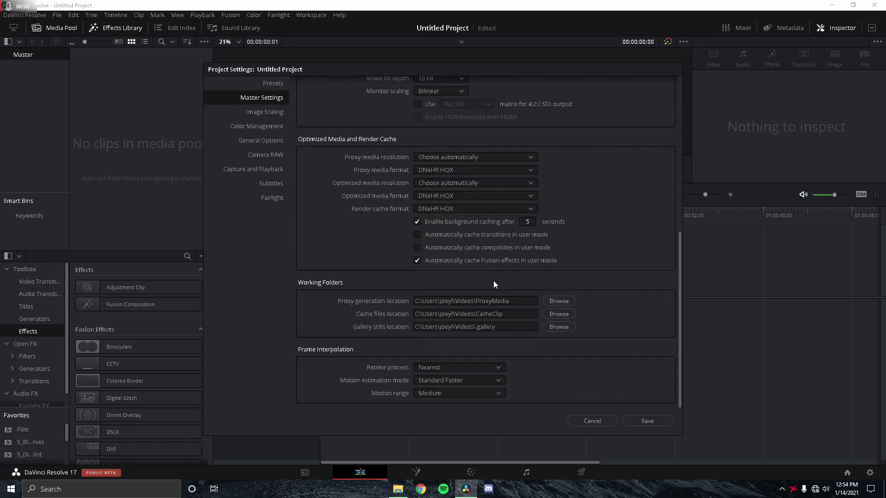
scroll(454, 247, "up", 5)
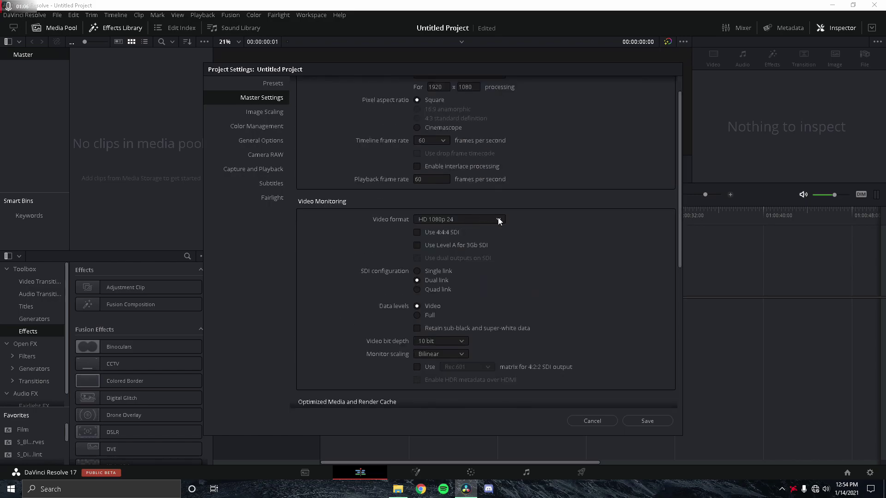
scroll(497, 218, "down", 3)
scroll(509, 243, "down", 2)
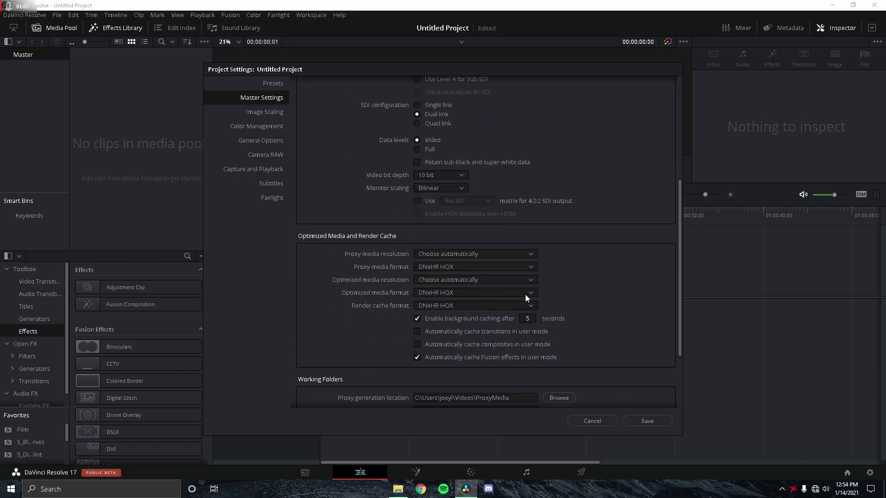
scroll(479, 270, "up", 5)
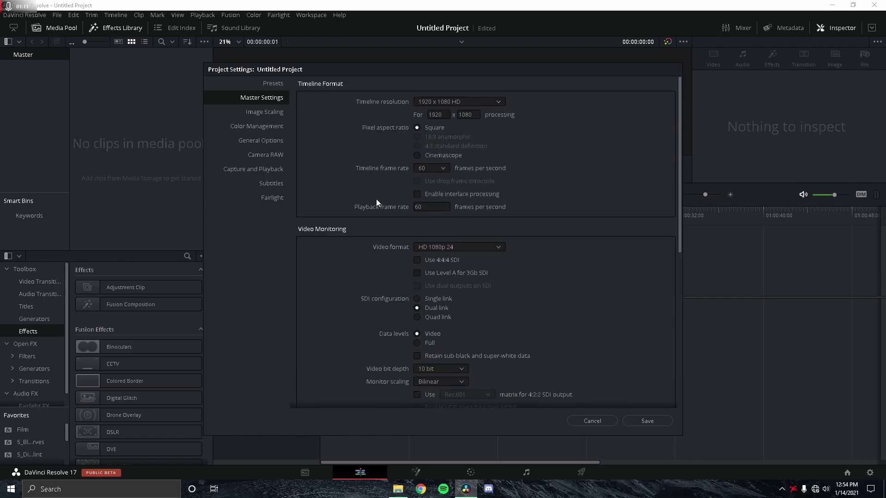
left_click(647, 421)
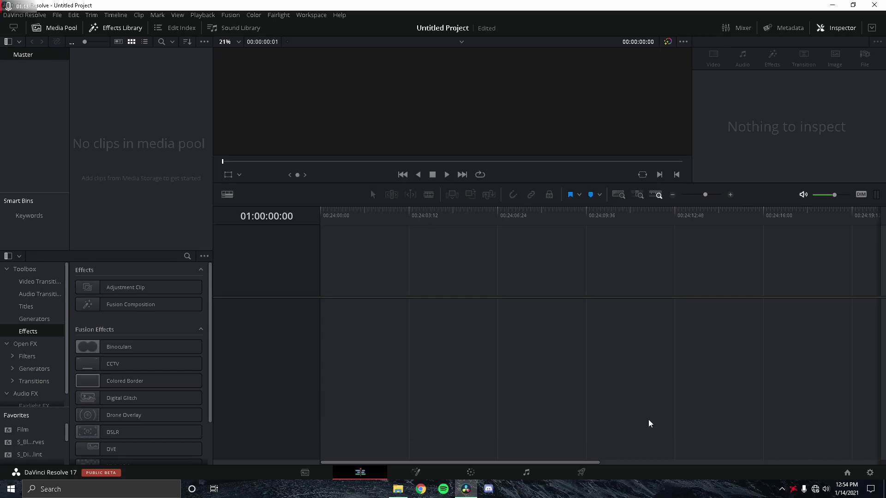
Add Replay_2021.01.12-20.53, Replay_2021.01.13-18.26 and Replay_2021.01.13-18.30 from the Radeon ReLive folder to the timeline
left_click(398, 489)
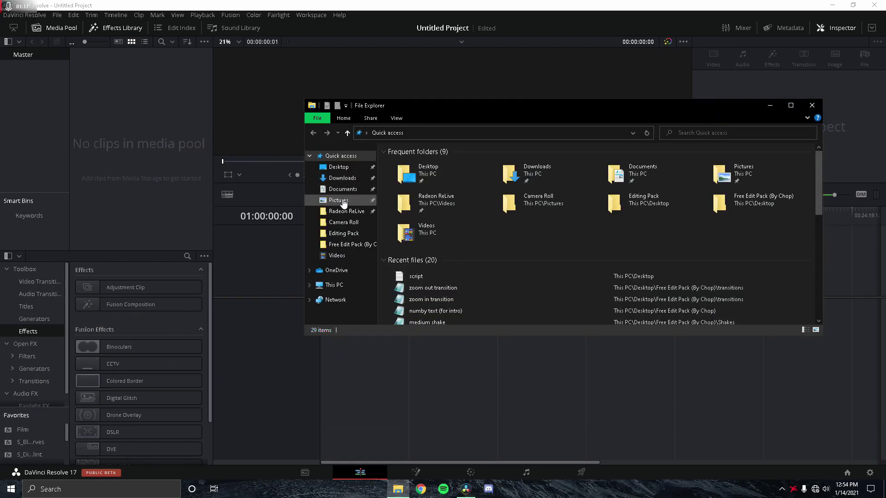
left_click(342, 212)
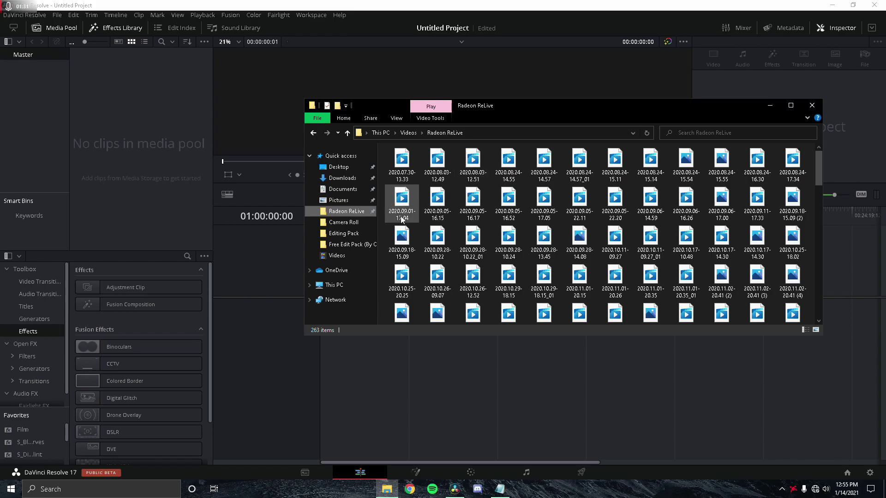
scroll(482, 230, "down", 10)
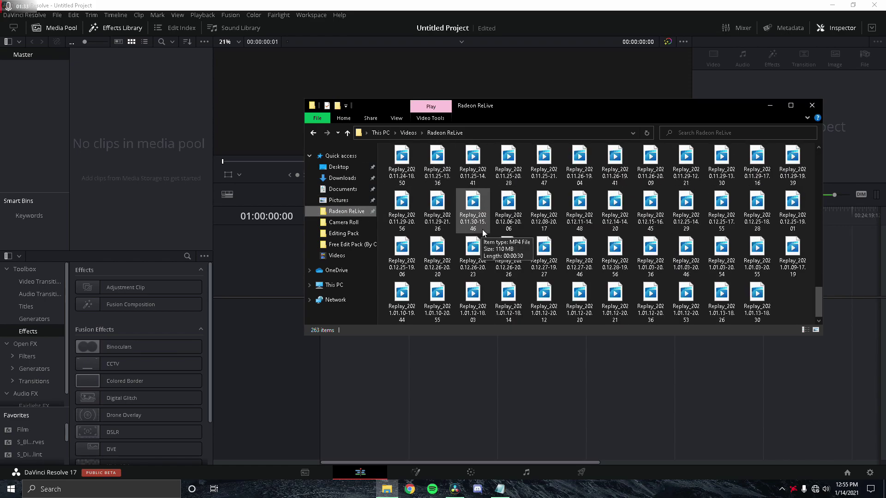
left_click_drag(755, 304, 410, 362)
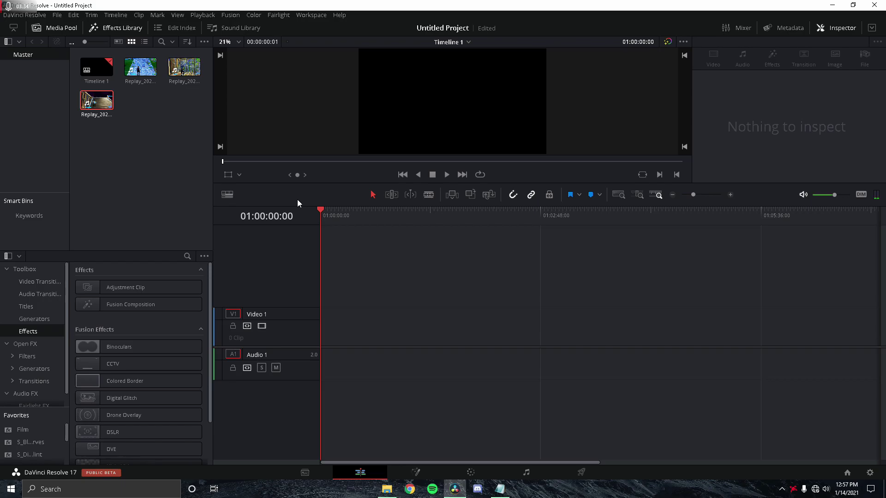
key("alt+Tab")
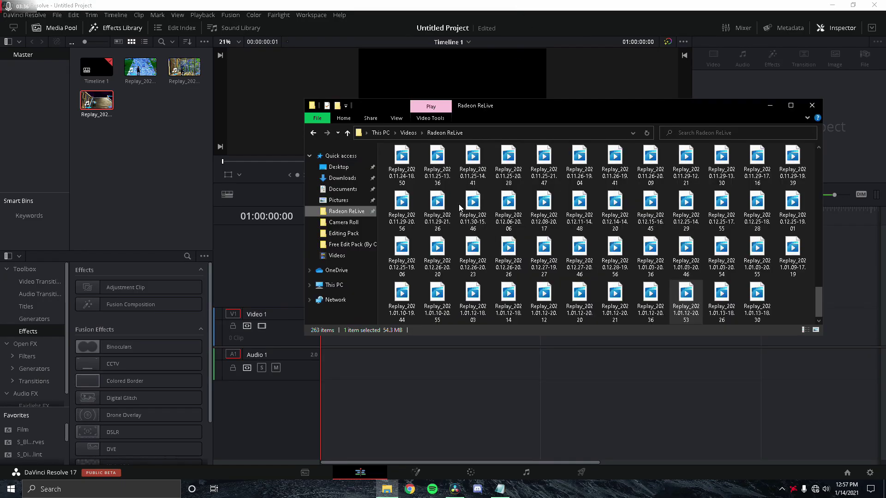
left_click(780, 308)
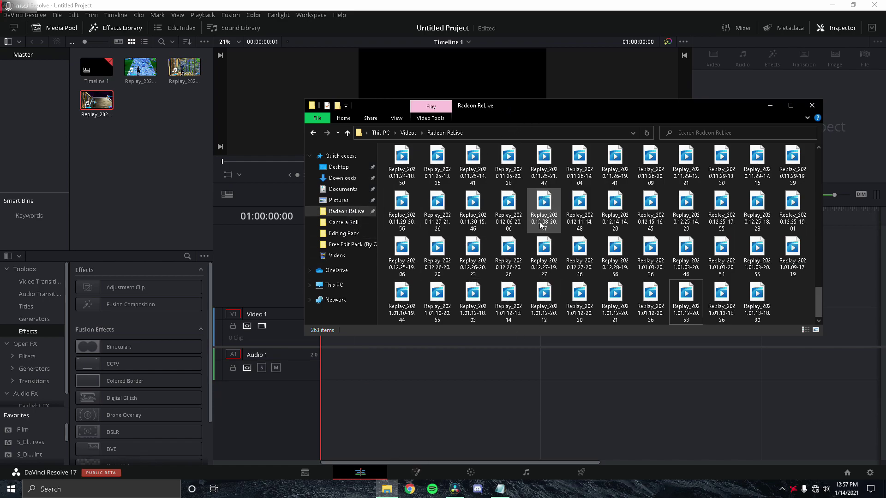
left_click_drag(835, 299, 323, 365)
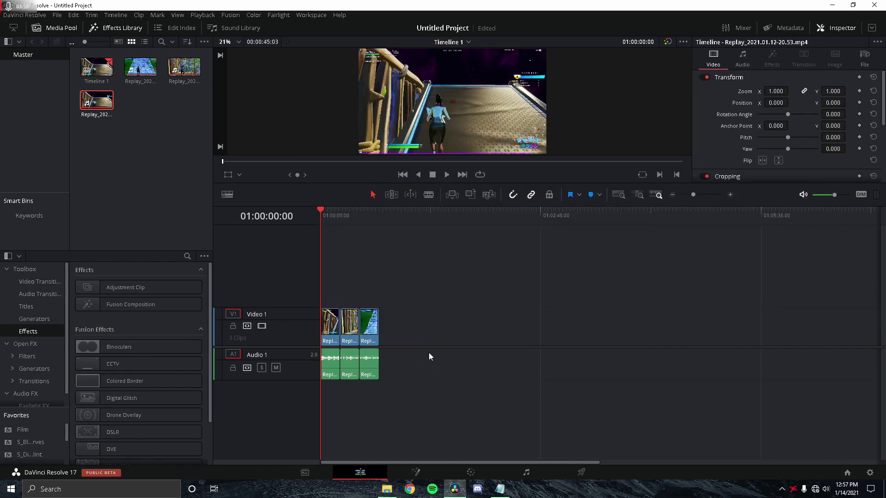
Remove the first replay clip's footage before 01:00:12:18 and move the remainder to the start of the timeline
left_click_drag(693, 195, 704, 193)
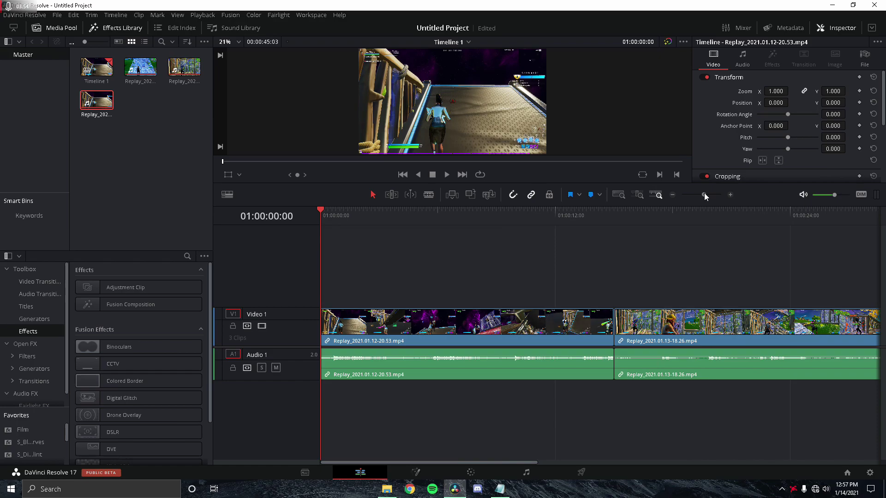
mouse_move(460, 217)
left_mouse_down()
mouse_move(451, 217)
mouse_move(458, 219)
left_mouse_up()
key("space")
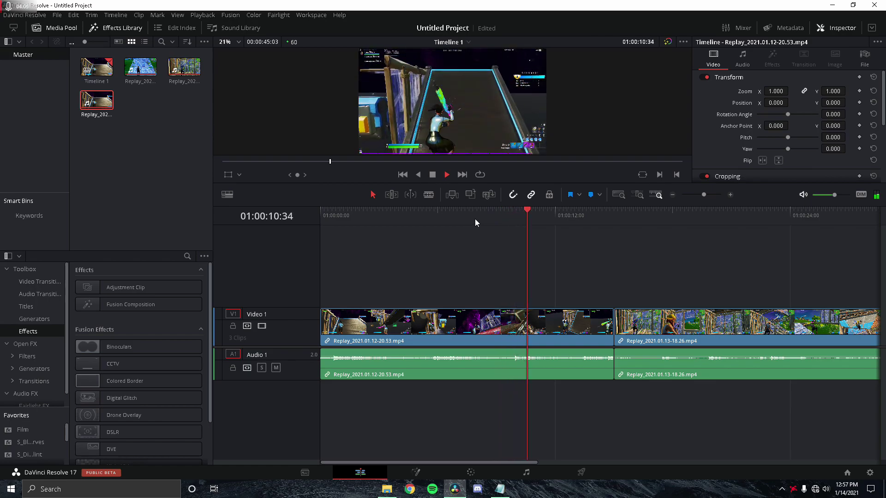
key("space")
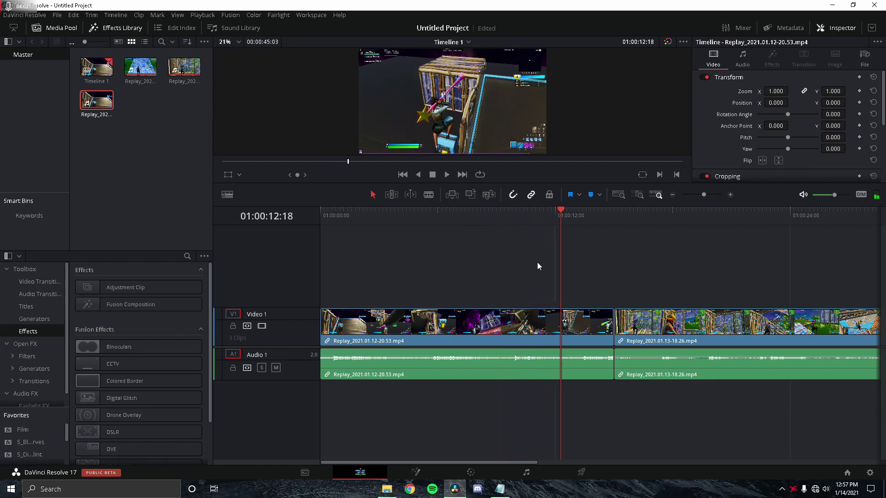
left_click(567, 309)
key("ctrl+b")
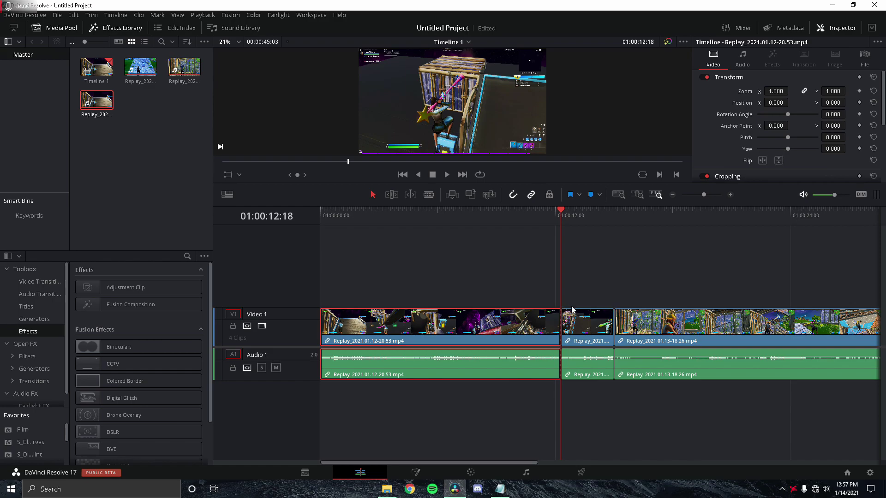
key("BackSpace")
left_click_drag(584, 339, 343, 339)
Play through the second replay clip, cut away its unwanted opening and move the kept part earlier on the timeline
left_click_drag(353, 214, 311, 226)
key("space")
left_click(615, 216)
scroll(658, 222, "right", 3)
left_click_drag(656, 220, 695, 230)
key("ctrl+b")
left_click(664, 323)
key("BackSpace")
key("space")
key("space")
left_click_drag(713, 316, 366, 321)
Split the third replay clip at 01:00:32:04 and delete the part before the cut
scroll(666, 226, "right", 5)
left_click_drag(517, 218, 536, 236)
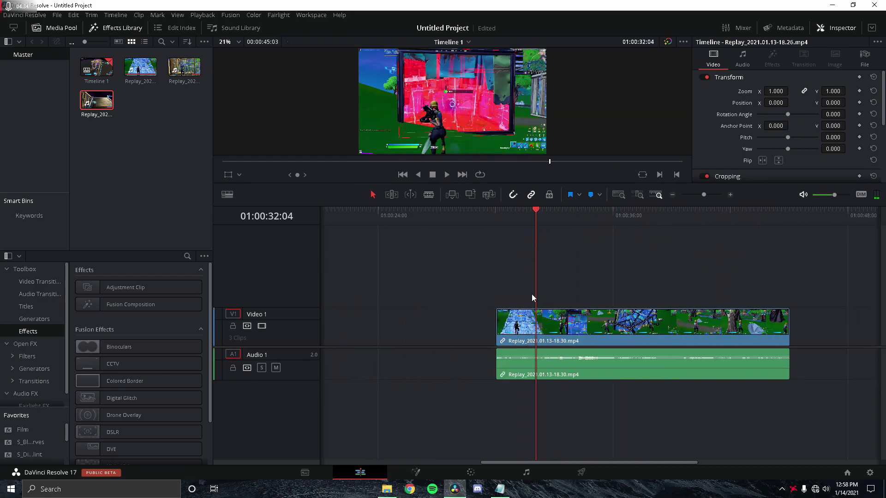
key("ctrl+b")
left_click(517, 323)
key("BackSpace")
Split the third replay clip at 01:00:35:29 and delete the part after the cut
key("space")
key("space")
key("ctrl+b")
left_click(635, 331)
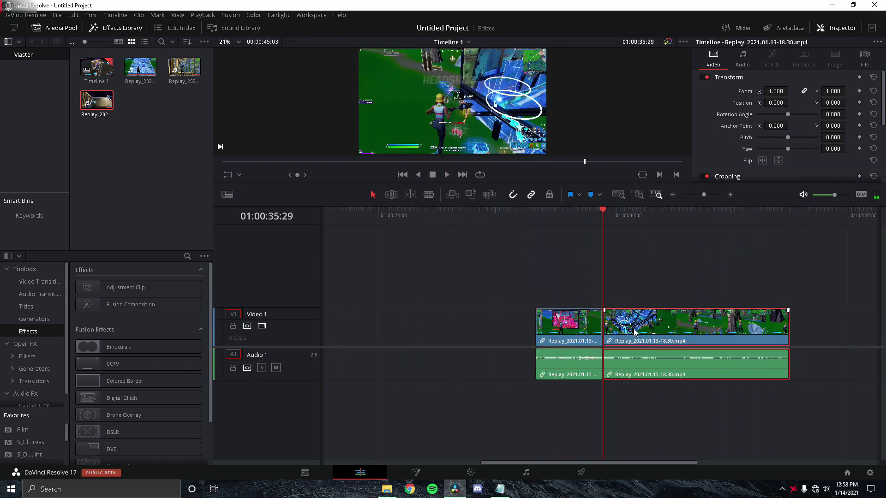
key("BackSpace")
Move the second and third replay clips earlier so all three clips sit back to back from the timeline's start
left_click_drag(567, 323, 383, 323)
scroll(683, 240, "left", 5)
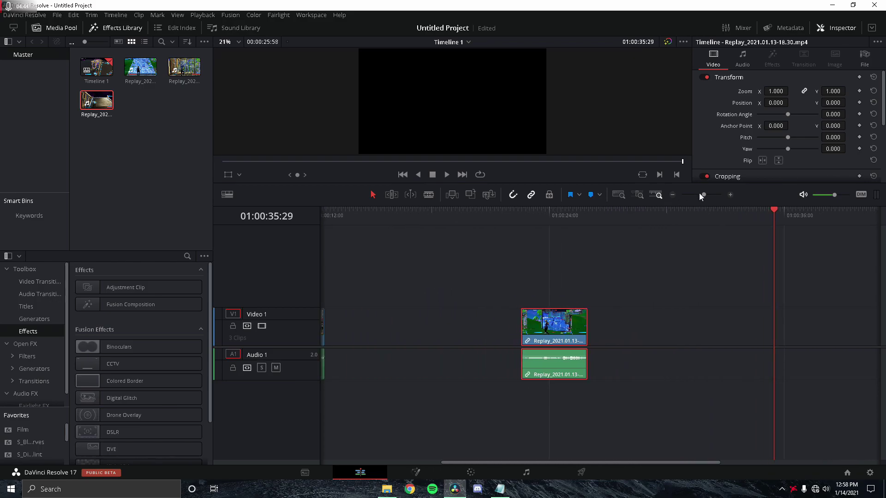
left_click_drag(703, 194, 700, 194)
left_click(325, 330)
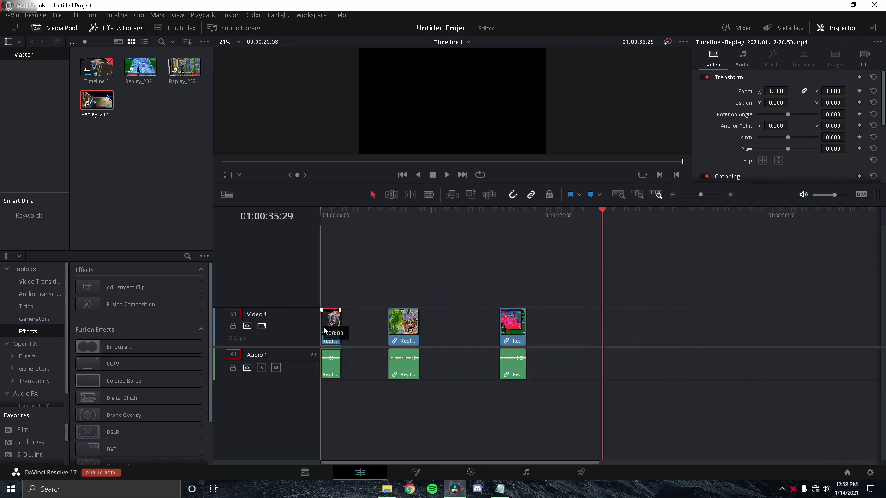
left_click_drag(408, 332, 362, 335)
left_click_drag(513, 336, 388, 337)
Add the song Rarin - Decals (Official Lyric Video).mp3 from Downloads to a second audio track, starting at the timeline's beginning
left_click(386, 488)
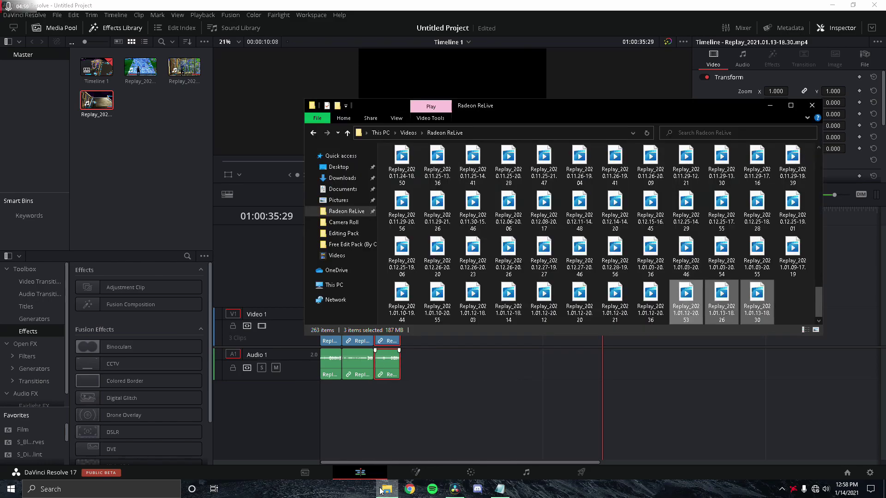
left_click(342, 177)
left_click_drag(401, 172, 330, 398)
left_click(510, 339)
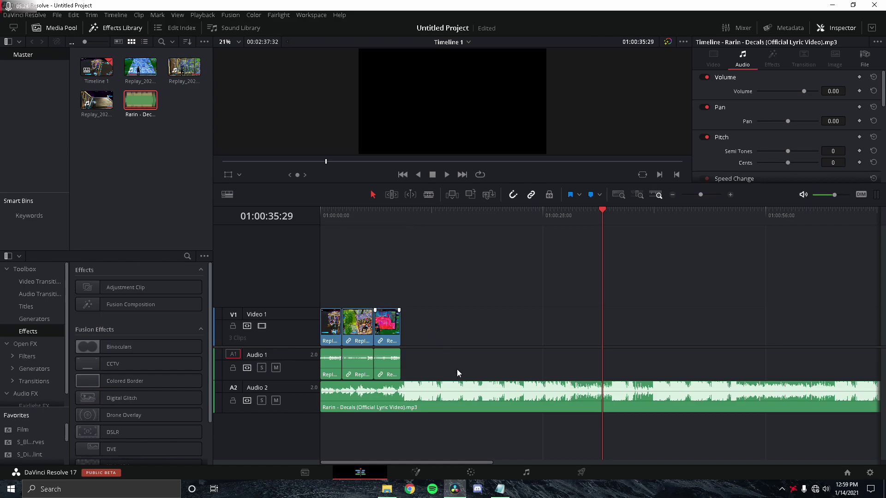
Move the three replay clips together to later on the timeline, leaving the song's quiet opening free
left_click_drag(446, 375, 484, 313)
left_click(433, 289)
left_click_drag(342, 216, 405, 215)
left_click(411, 416)
Add the intro clip 5 (1).mp4 from Downloads to the timeline in front of the replay clips
left_click_drag(342, 225, 360, 262)
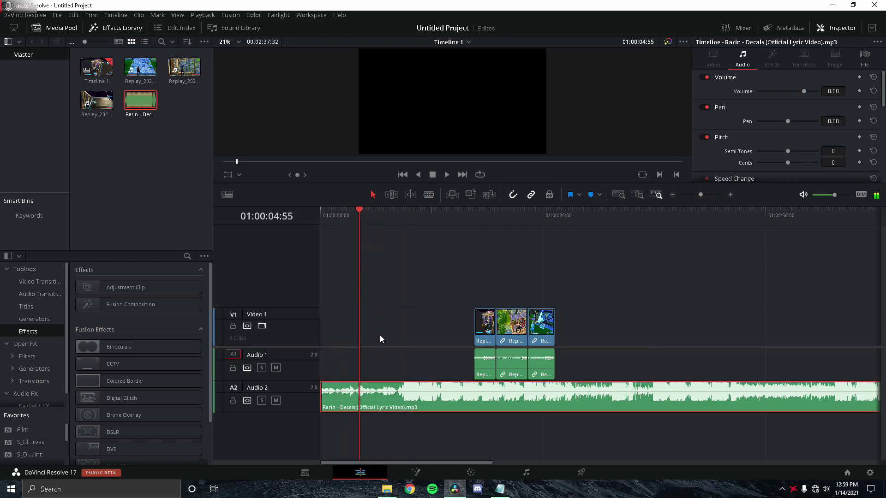
left_click(386, 489)
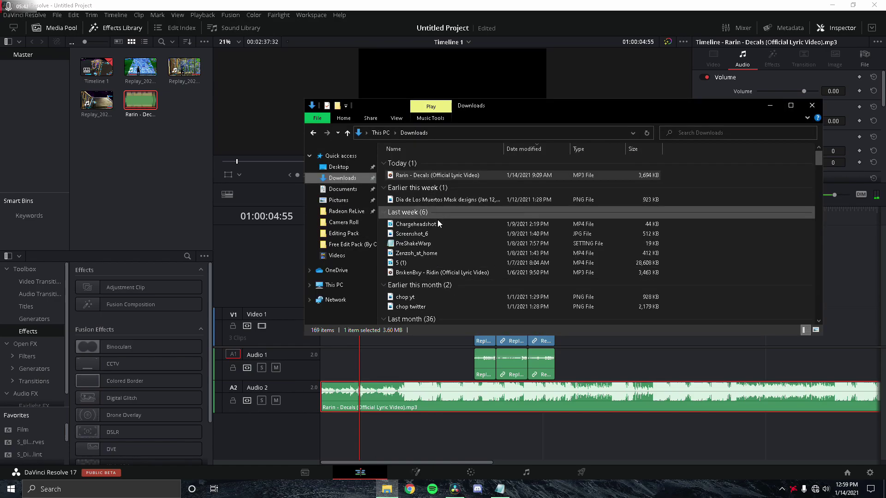
left_click_drag(409, 261, 339, 356)
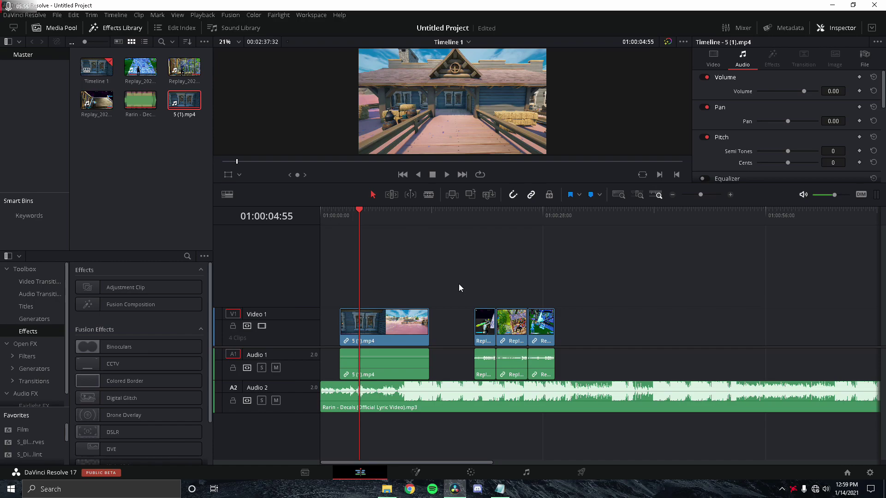
Show the retime controls on the 5 (1).mp4 clip
right_click(369, 334)
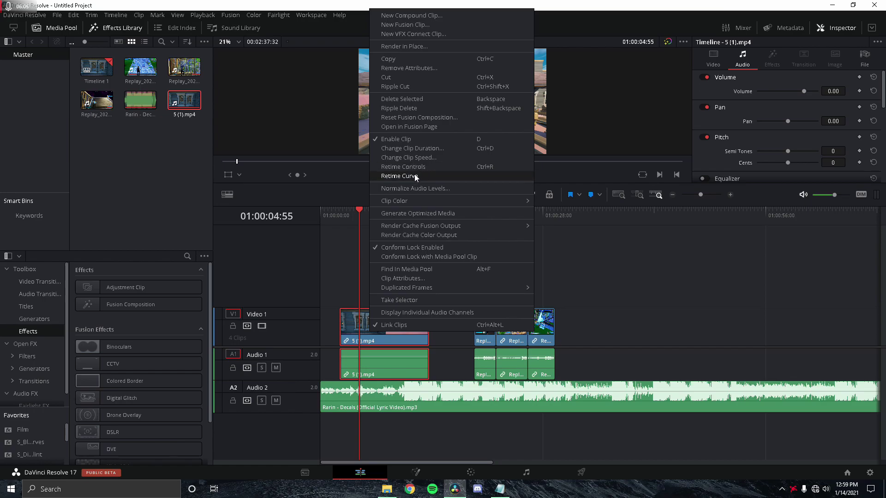
left_click(362, 326)
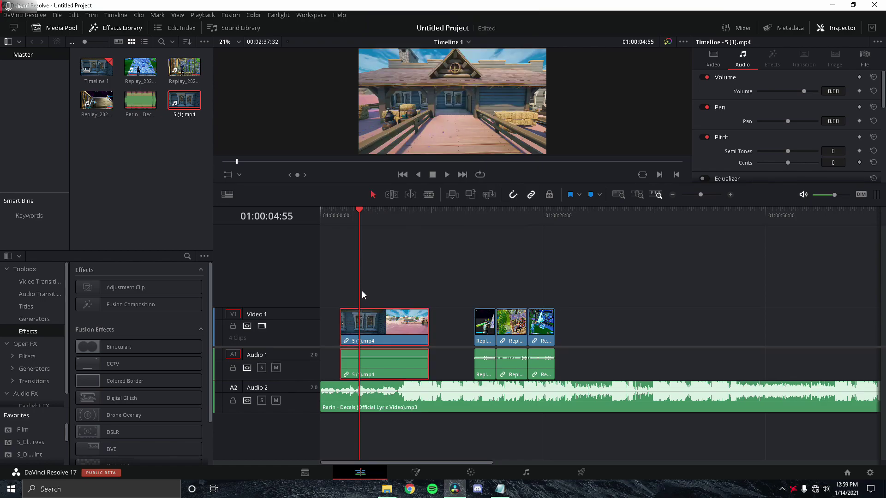
key("ctrl+r")
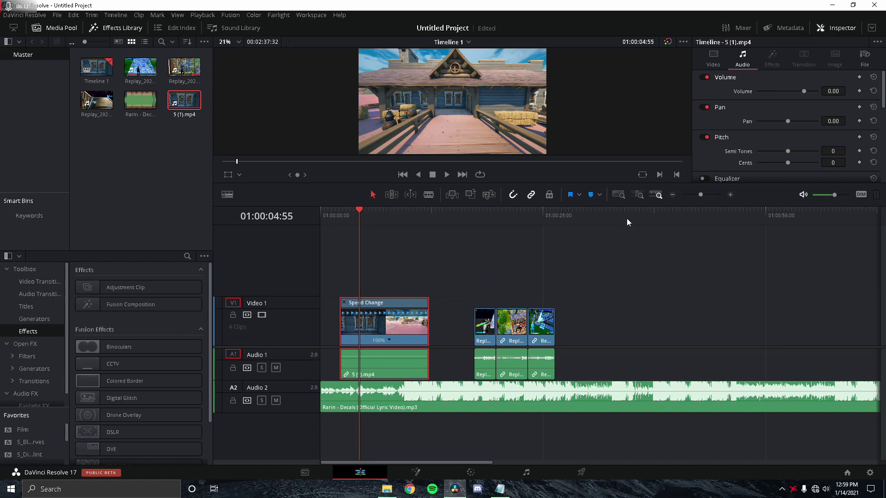
Add two speed points to the 5 (1).mp4 clip, at about 01:00:06:00 and at 01:00:09:37
left_click_drag(705, 198, 704, 195)
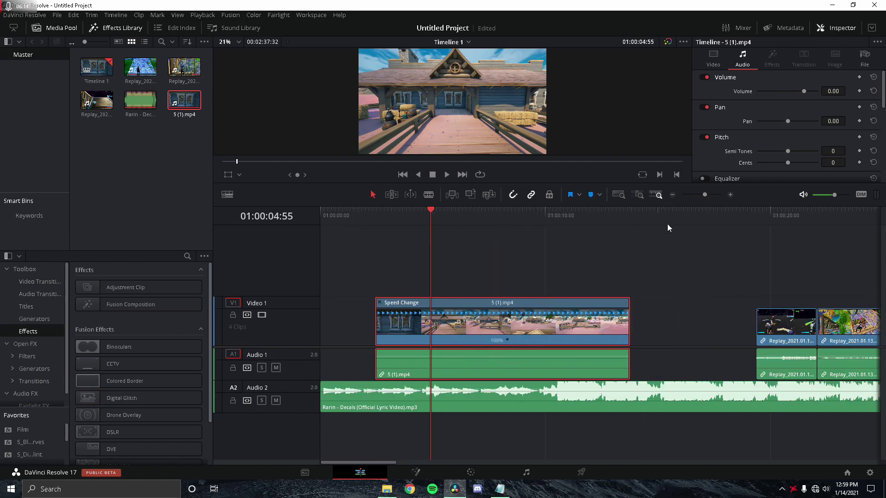
left_click_drag(447, 219, 455, 218)
left_click(508, 341)
left_click(521, 363)
left_click_drag(544, 220, 536, 222)
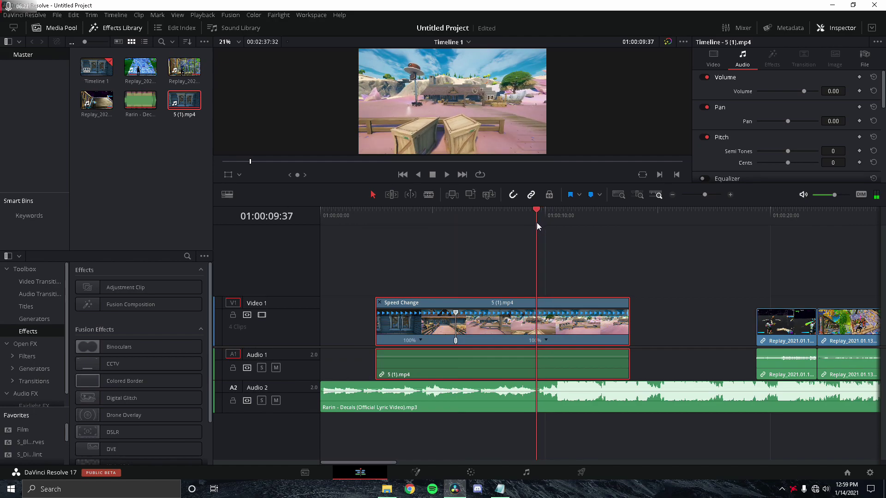
left_click(546, 341)
left_click(554, 363)
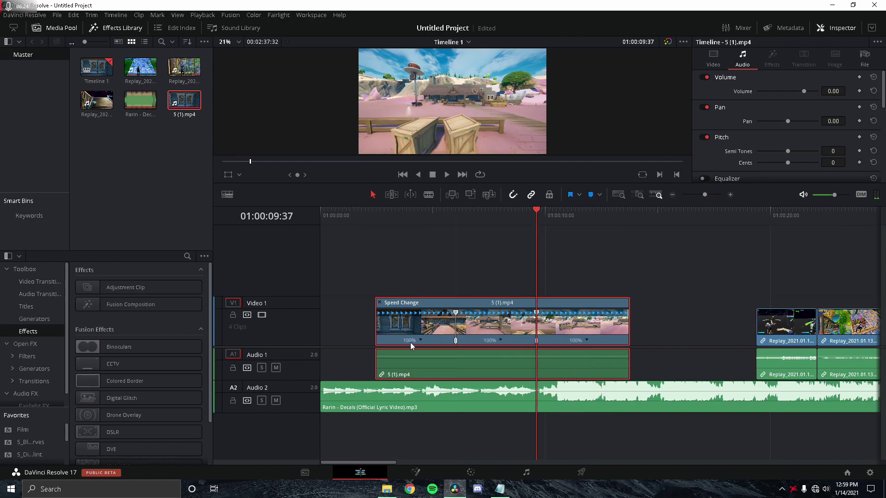
left_click(500, 340)
mouse_move(497, 375)
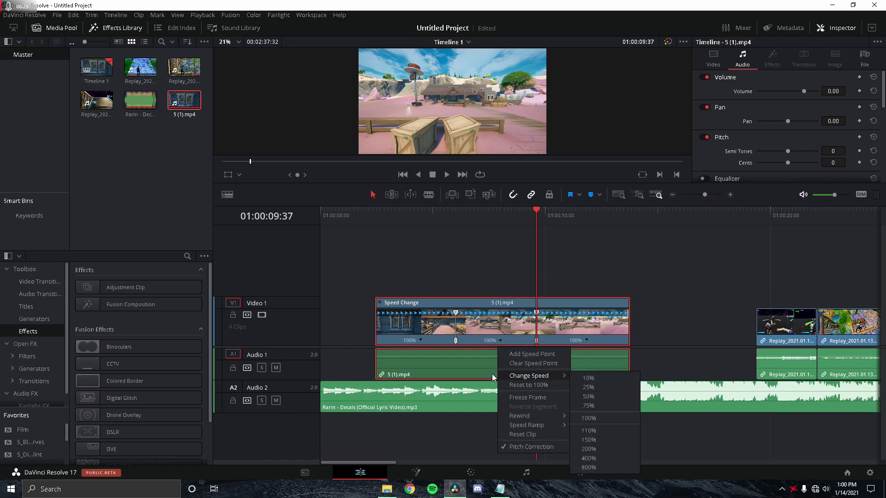
left_click(407, 301)
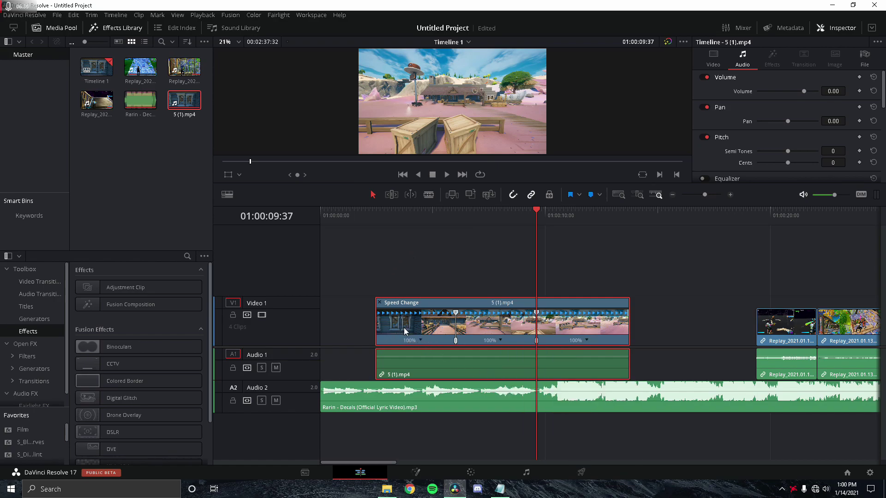
left_click_drag(374, 228, 535, 234)
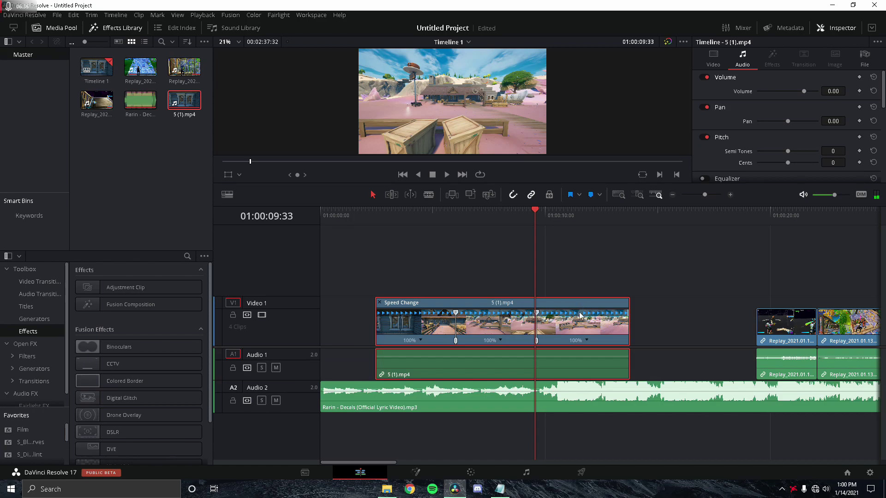
Set the speeds of the 5 (1).mp4 clip's three segments to 400%, 150% and 400%
left_click(418, 341)
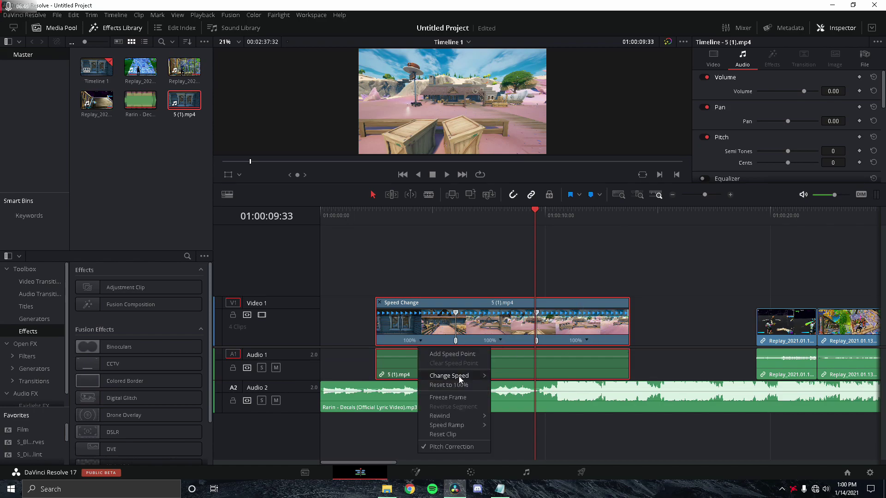
mouse_move(470, 375)
left_click(513, 457)
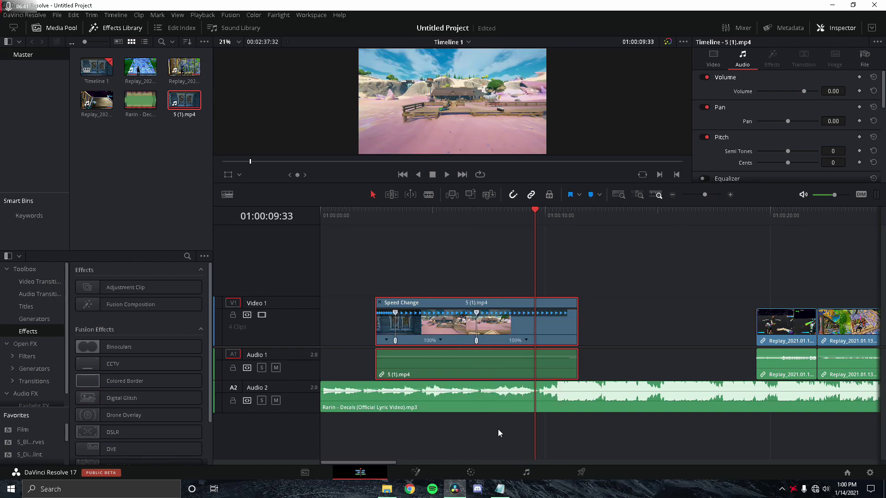
left_click(440, 341)
left_click(529, 439)
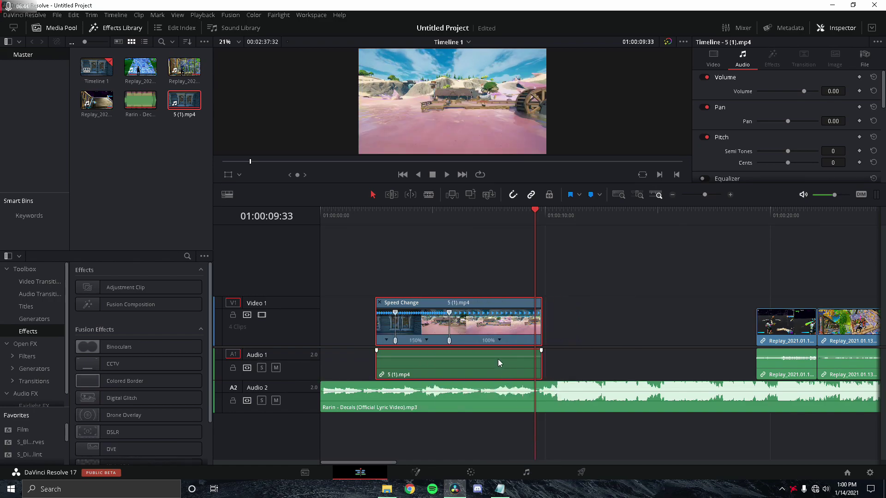
left_click(499, 340)
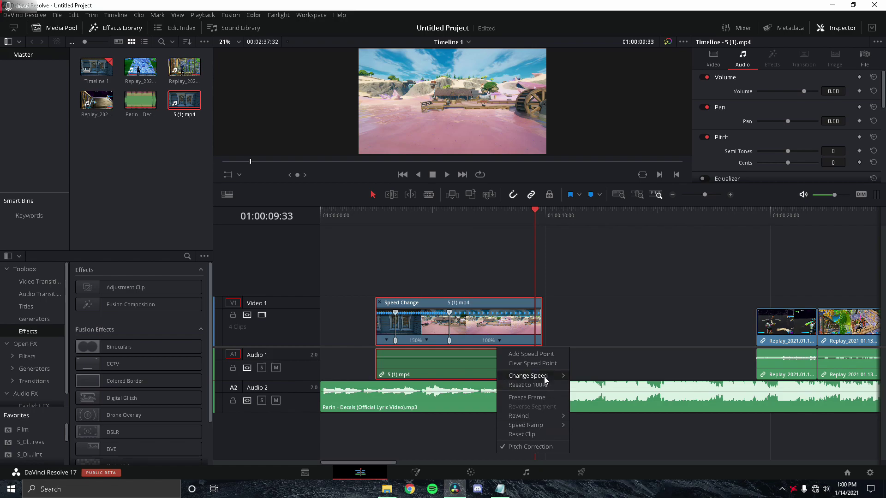
mouse_move(553, 375)
left_click(586, 458)
Play back the retimed 5 (1).mp4 clip and hide its retime controls
left_click(377, 218)
key("space")
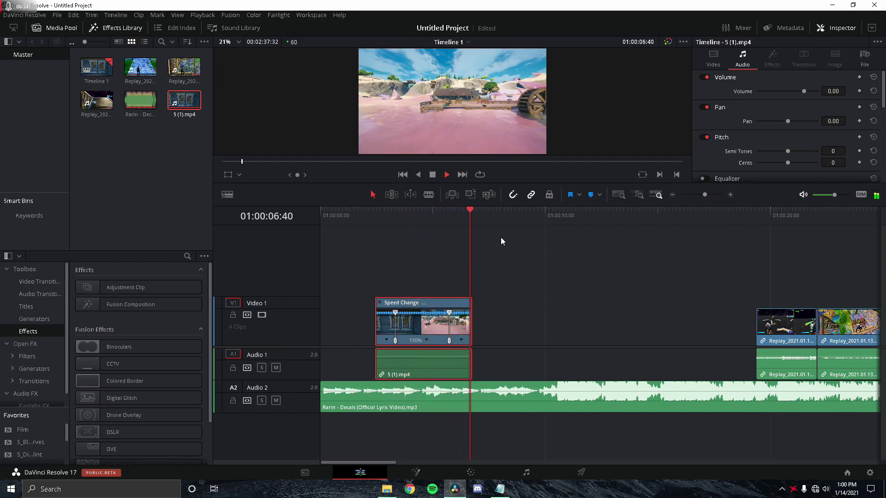
key("space")
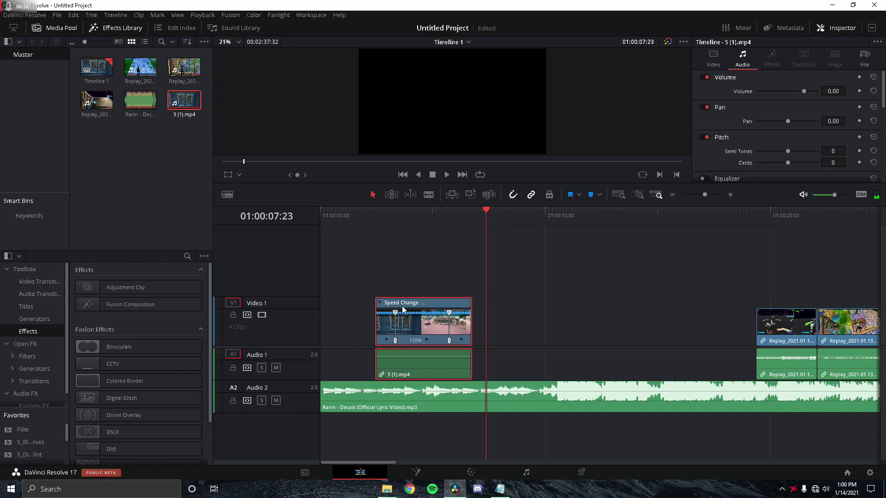
left_click(379, 303)
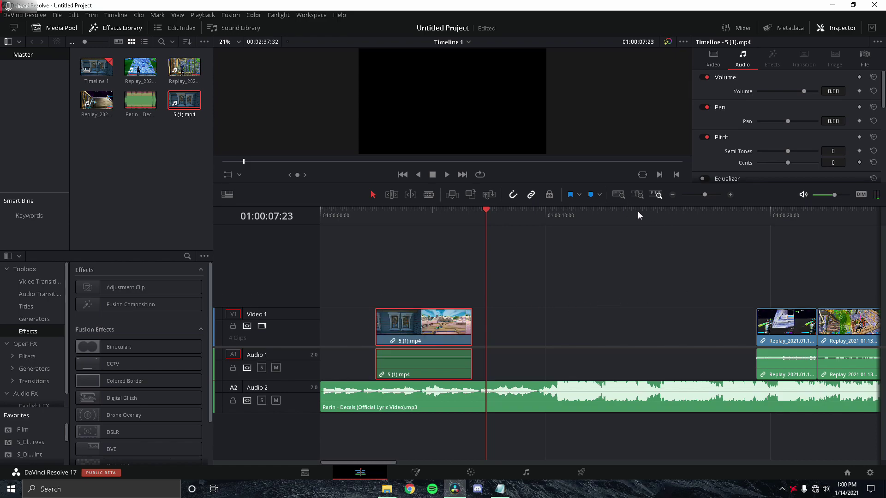
Split the song at 01:00:04:32 and delete the part before the cut
left_click_drag(484, 217, 396, 280)
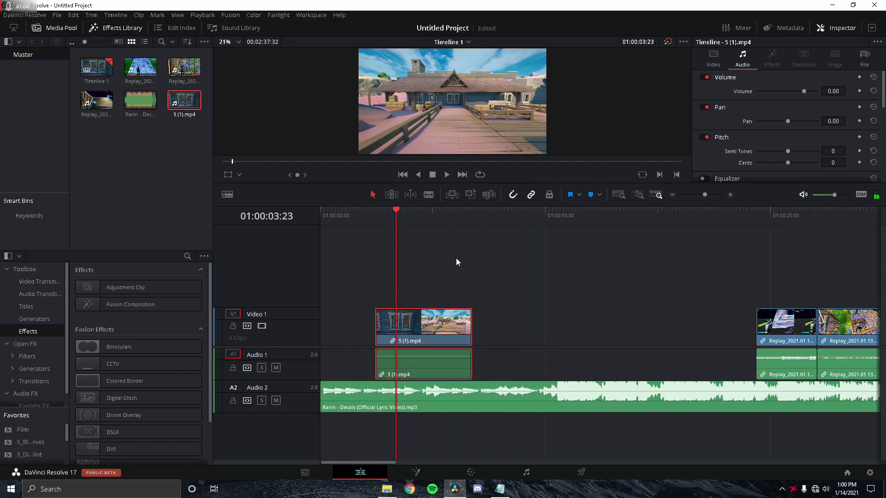
left_click(467, 405)
left_click_drag(457, 216, 422, 225)
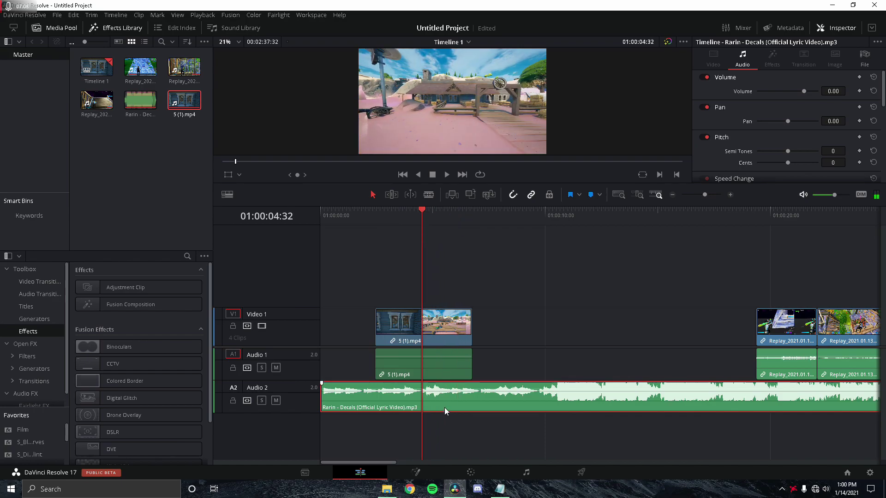
key("ctrl+b")
key("BackSpace")
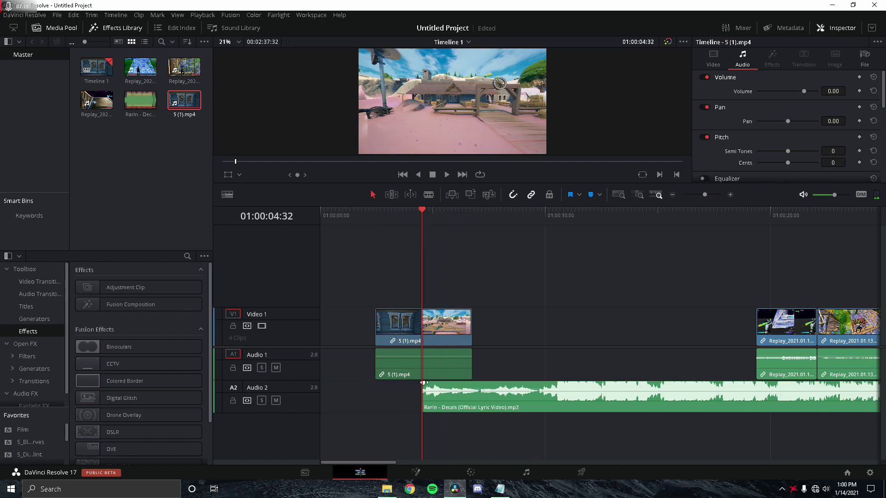
Give the song a short fade-in and move the song and the 5 (1).mp4 clip to the start of the timeline
left_click_drag(419, 342, 452, 343)
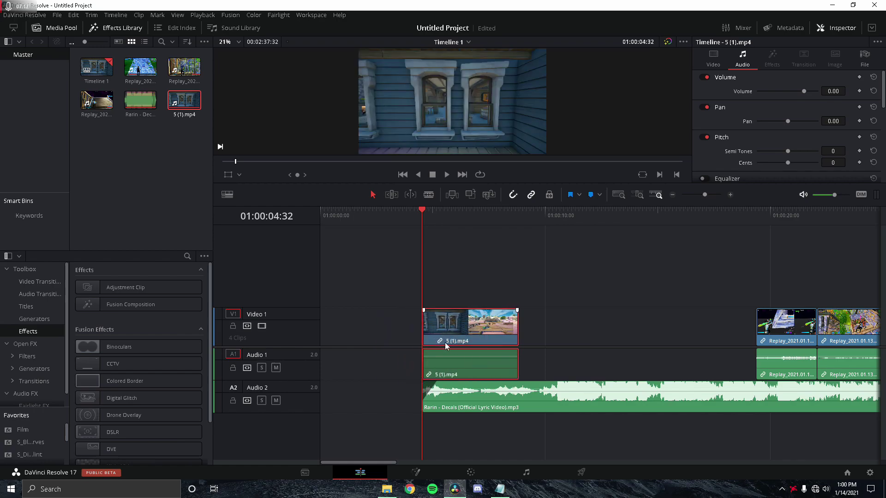
left_click_drag(446, 402, 345, 402)
left_click(444, 329)
left_click_drag(444, 328, 342, 336)
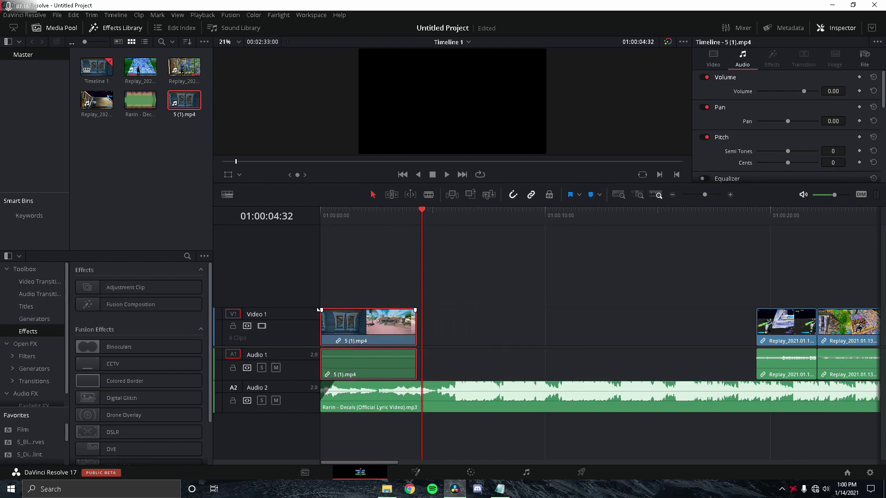
Play the timeline from the start to check the intro clip against the song
left_click_drag(328, 215, 305, 218)
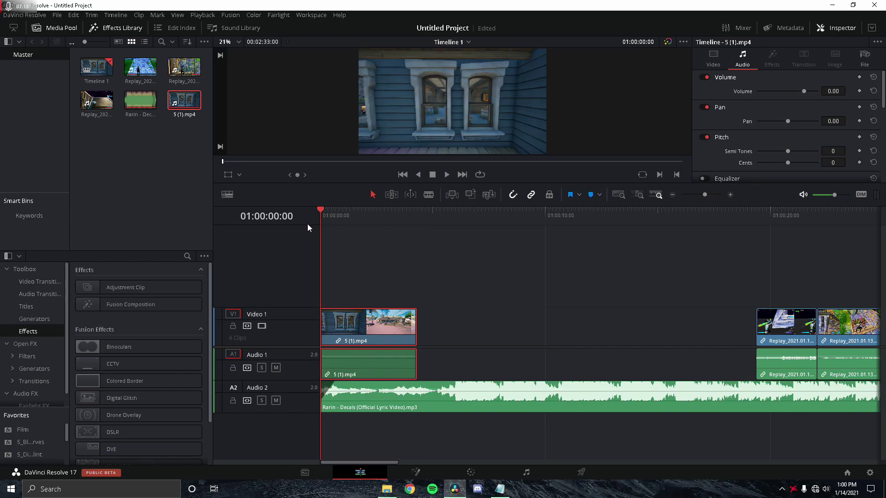
key("space")
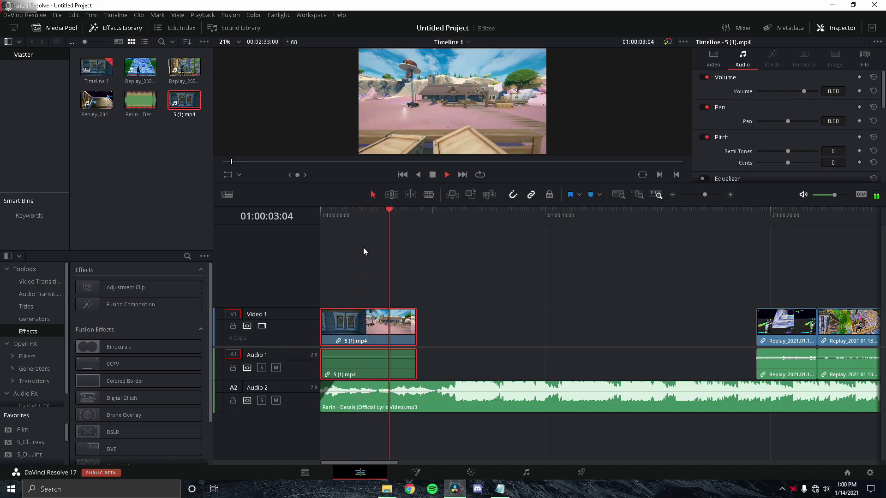
key("space")
Move the first replay clip, Replay_2021.01.12-20.53.mp4, to right after the 5 (1).mp4 clip
left_click_drag(791, 324, 447, 338)
left_click_drag(414, 220, 355, 242)
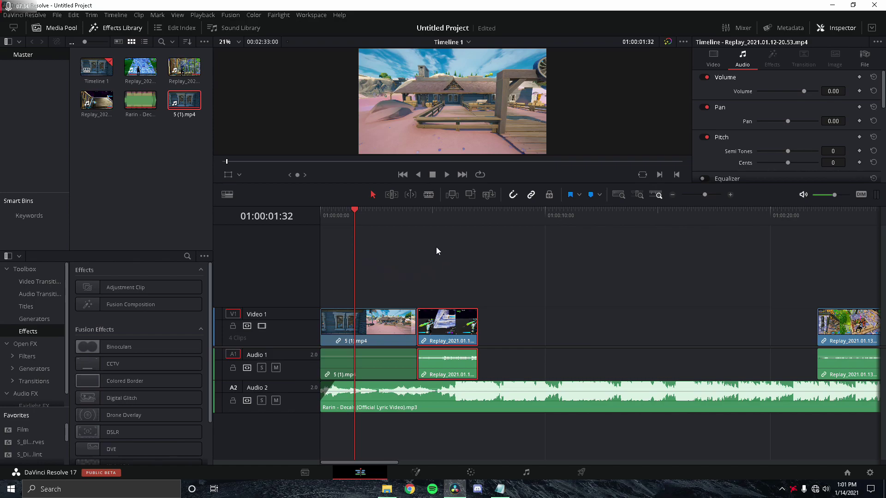
Go through the first replay clip frame by frame to the shotgun shot at 01:00:06:39
left_click_drag(449, 218, 453, 218)
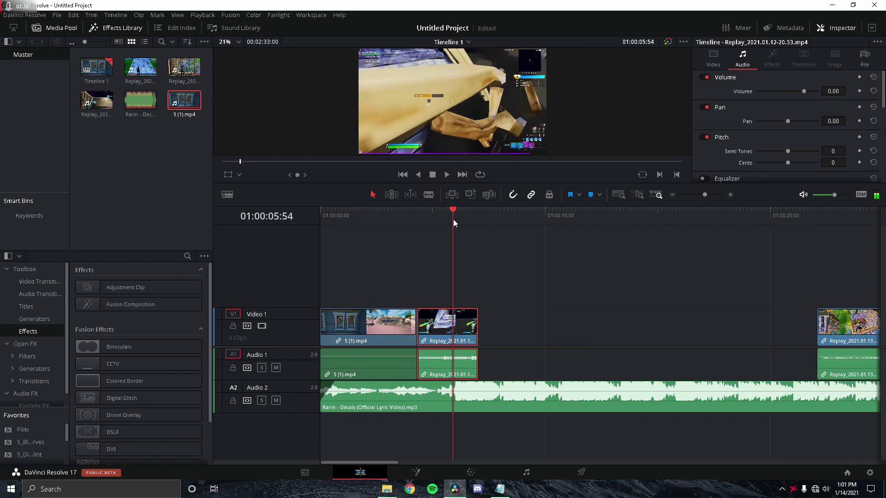
key("Right")
key("Right")
key("Right")
key("Right")
key("Right")
key("Right")
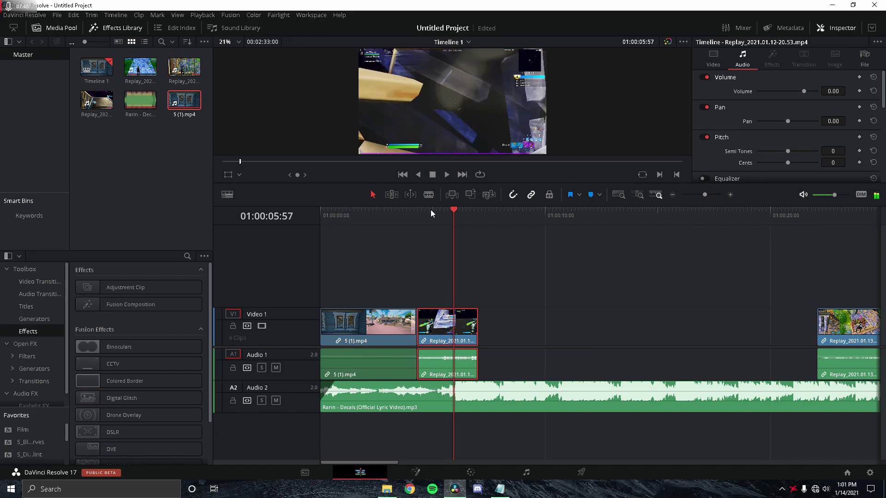
key("Right")
key("Right")
key("Right")
key("Right")
key("Right")
key("Right")
key("Right")
key("Right")
key("Right")
key("Right")
key("Right")
key("Right")
key("Right")
key("Right")
key("Right")
key("Right")
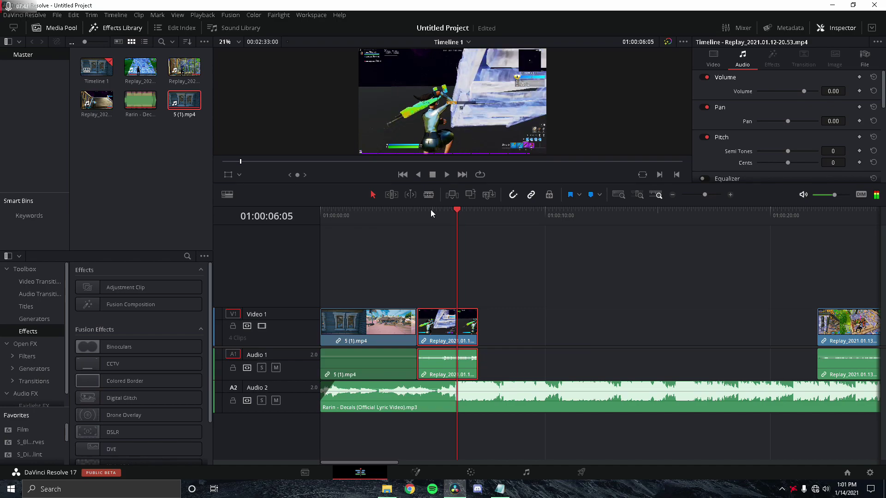
key("Right")
key("Right")
key("Right")
key("Right")
key("Right")
key("Right")
key("Right")
key("Right")
key("Right")
key("Right")
key("Right")
key("Right")
key("Right")
key("Right")
key("Right")
key("Right")
key("Right")
key("Right")
key("Right")
key("Right")
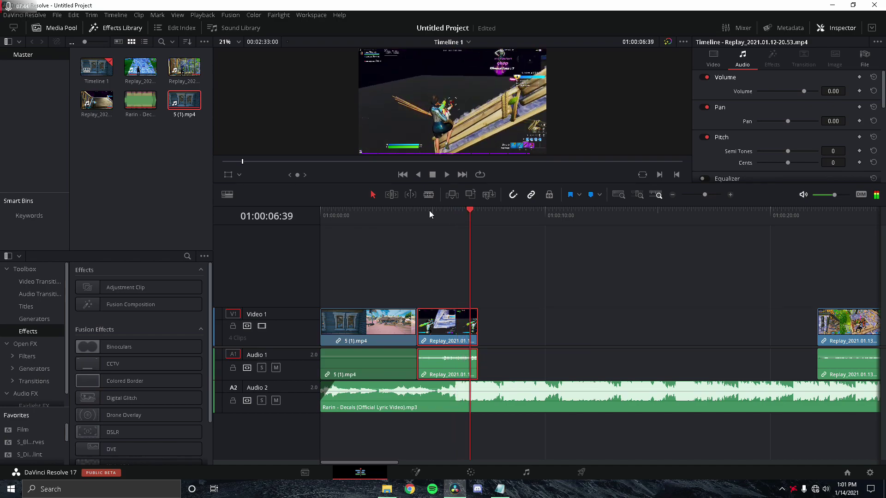
key("Left")
key("Left")
key("Right")
View the shot frame full screen and return to the edit view
key("ctrl+f")
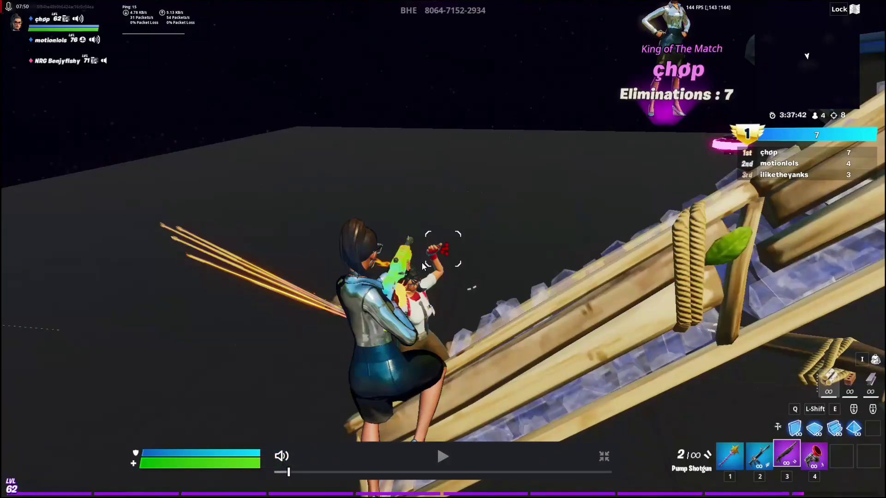
key("Escape")
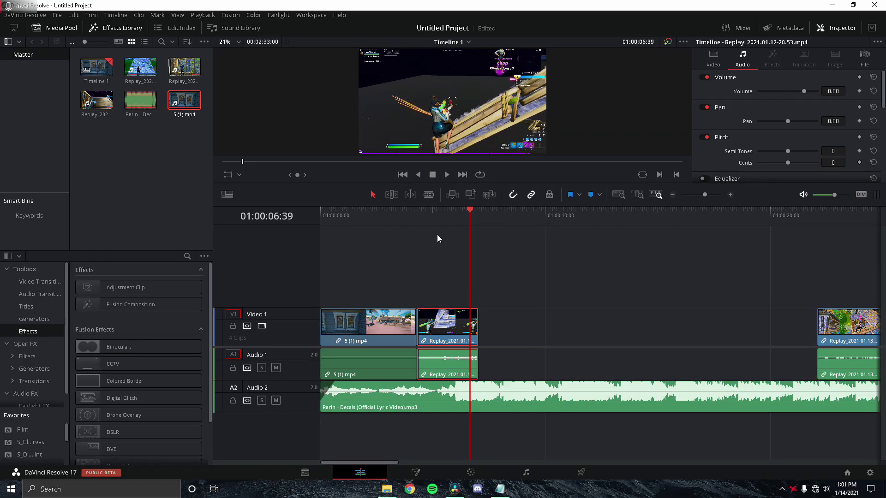
key("ctrl+f")
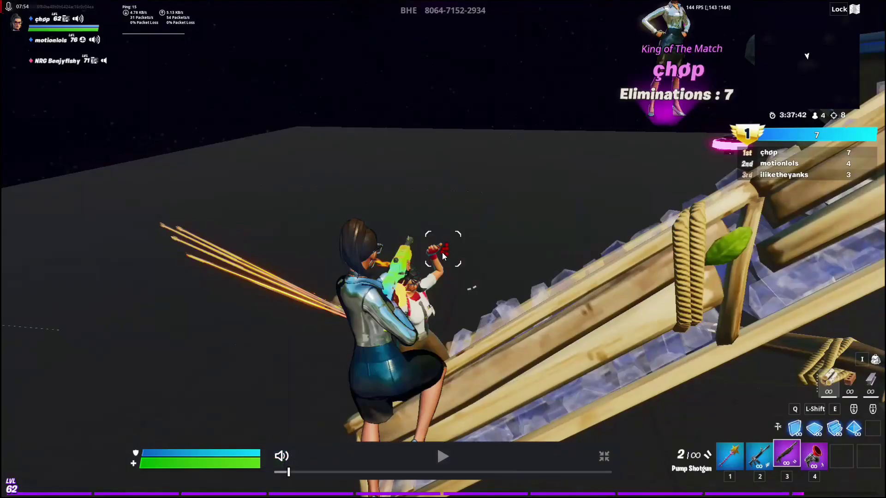
key("Escape")
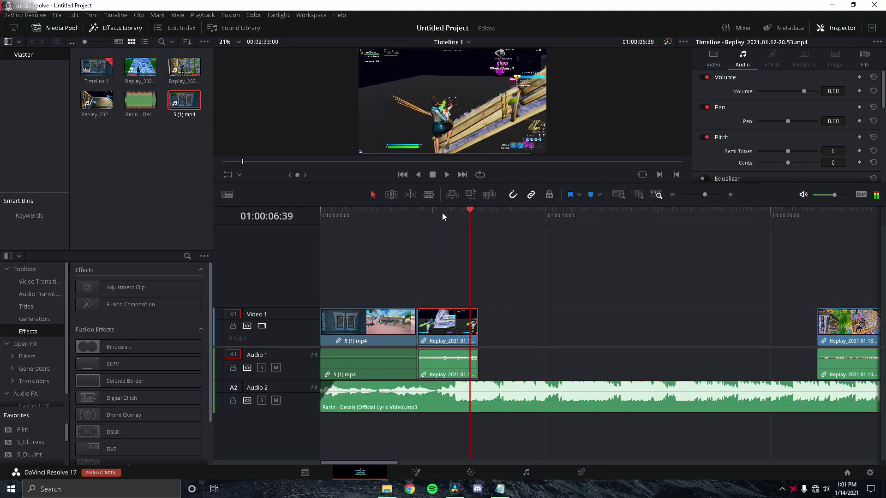
Set the timeline proxy mode to Quarter Resolution
left_click(205, 15)
mouse_move(243, 48)
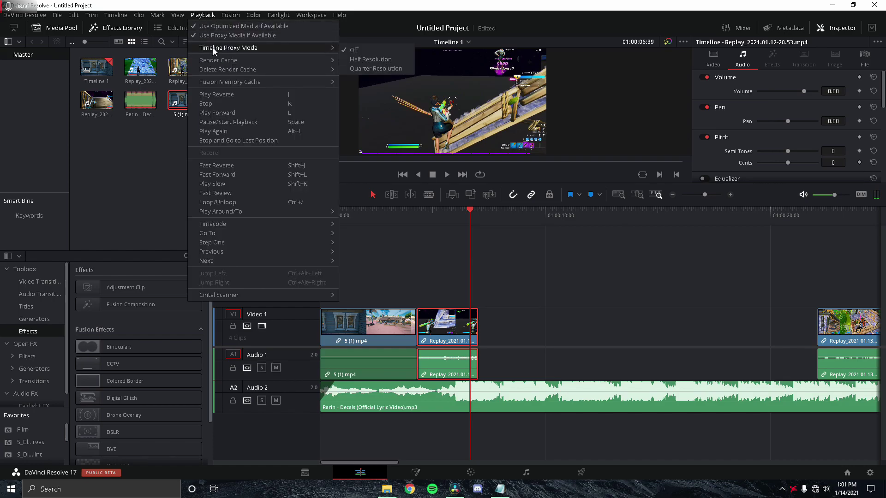
left_click(359, 67)
left_click(447, 241)
Add a marker to the first replay clip at the shot frame, 01:00:06:39
left_click(459, 314)
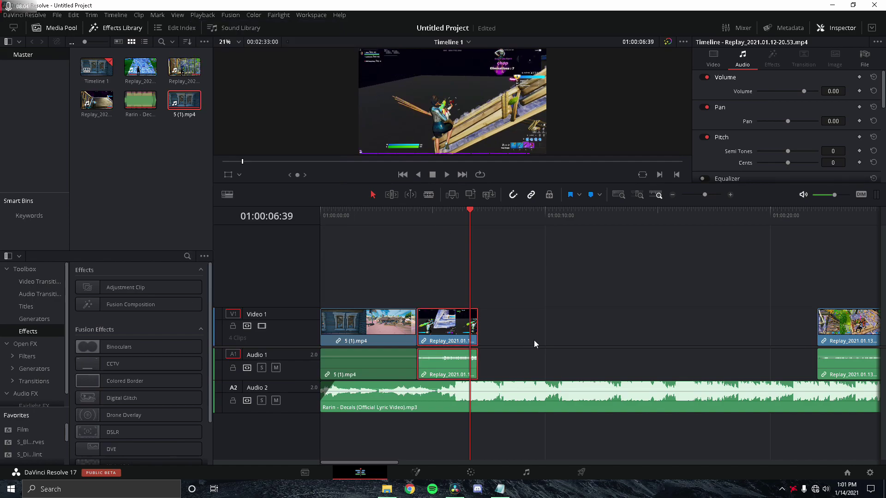
key("m")
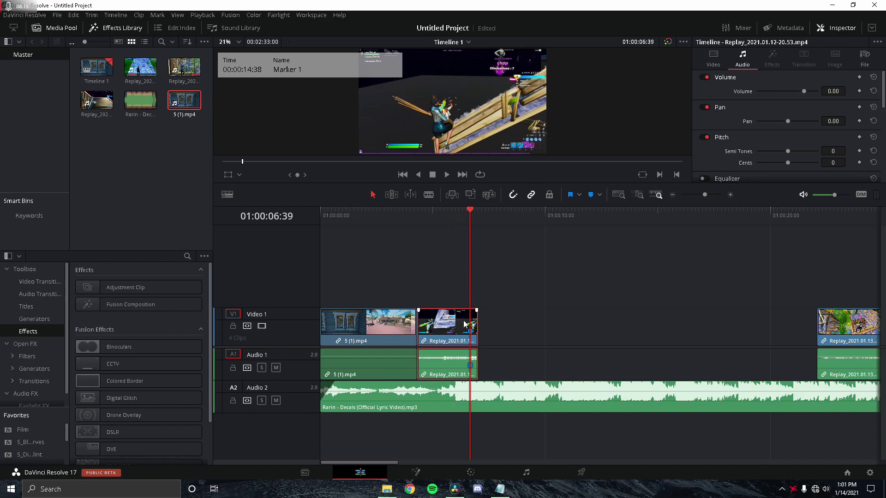
Add a marker to the song at 01:00:06:01, where the waveform jumps to its loud part
left_click(455, 220)
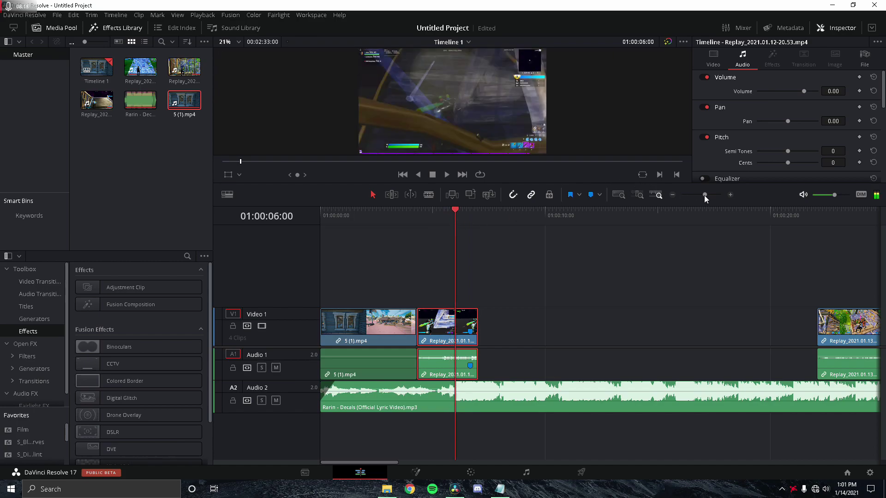
left_click_drag(704, 195, 709, 194)
left_click(615, 248)
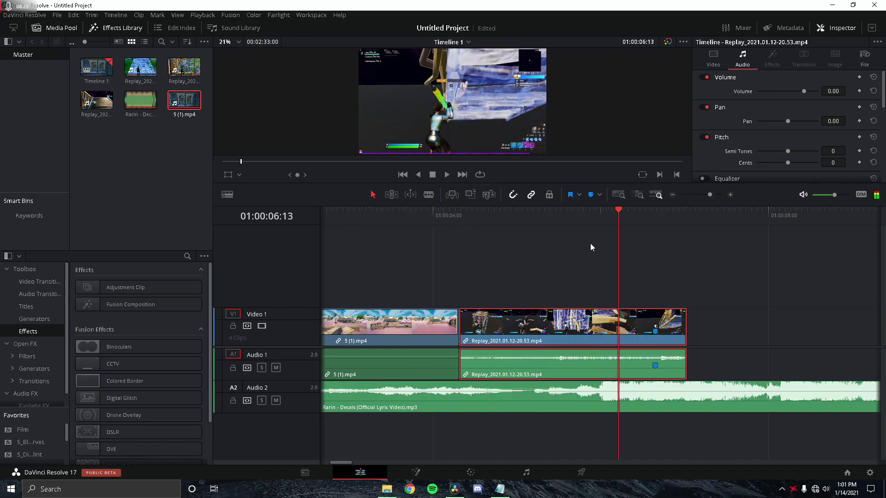
left_click_drag(596, 215, 602, 212)
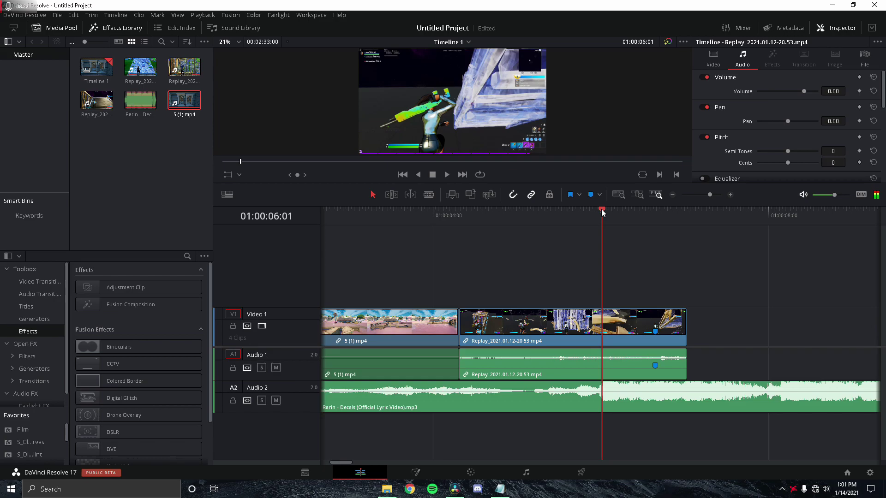
left_click(607, 386)
key("m")
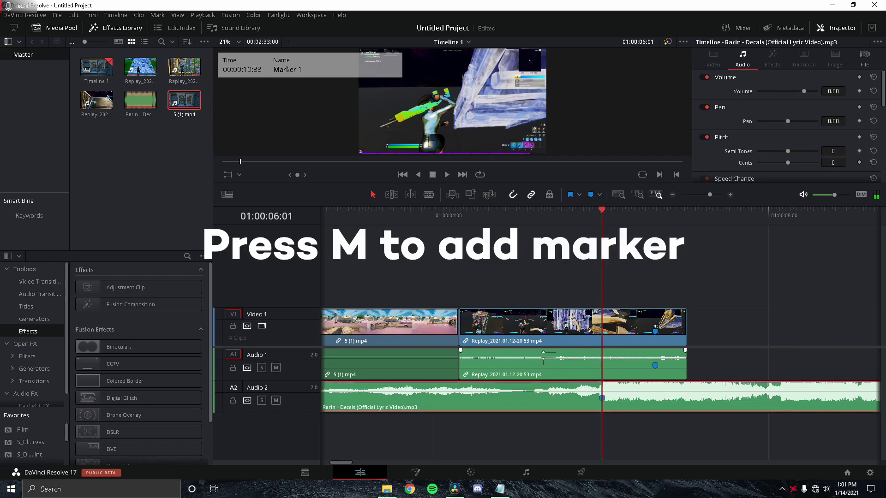
Move the song so its marker lines up with the replay clip's marker, and extend the song's beginning back to the timeline start
left_click_drag(602, 398, 686, 401)
scroll(553, 401, "left", 5)
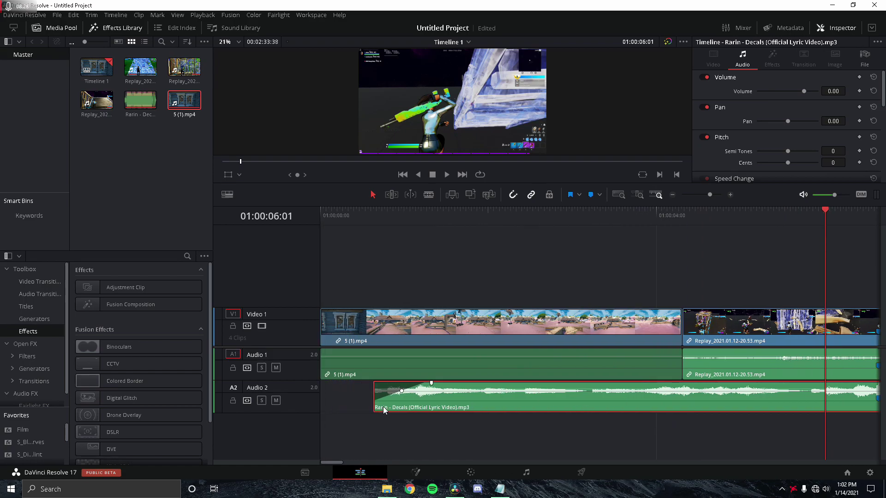
left_click_drag(383, 410, 324, 391)
Play the timeline from its start to check the shot's sync with the song, and move the second replay clip 03:39 earlier
left_click_drag(339, 216, 309, 216)
key("space")
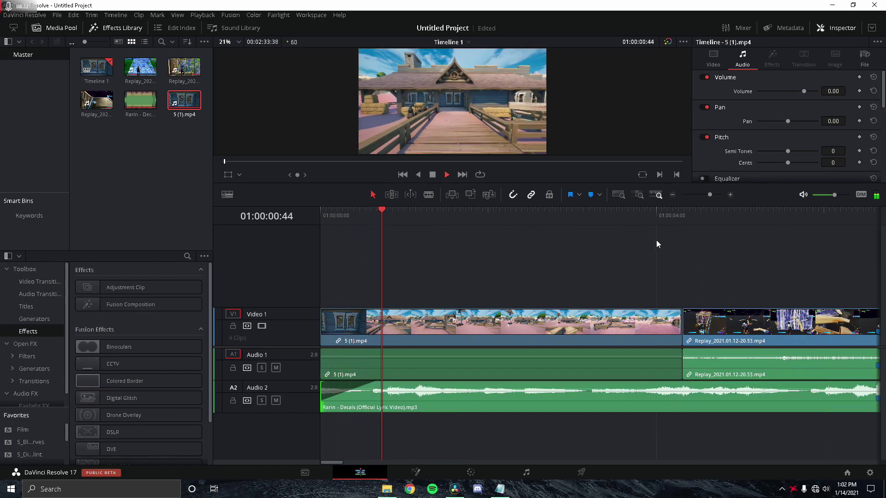
left_click(700, 195)
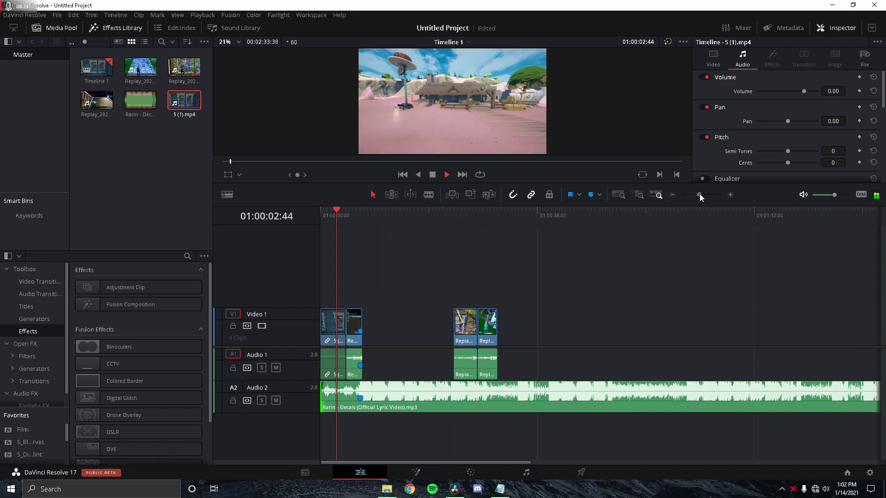
left_click_drag(699, 194, 703, 192)
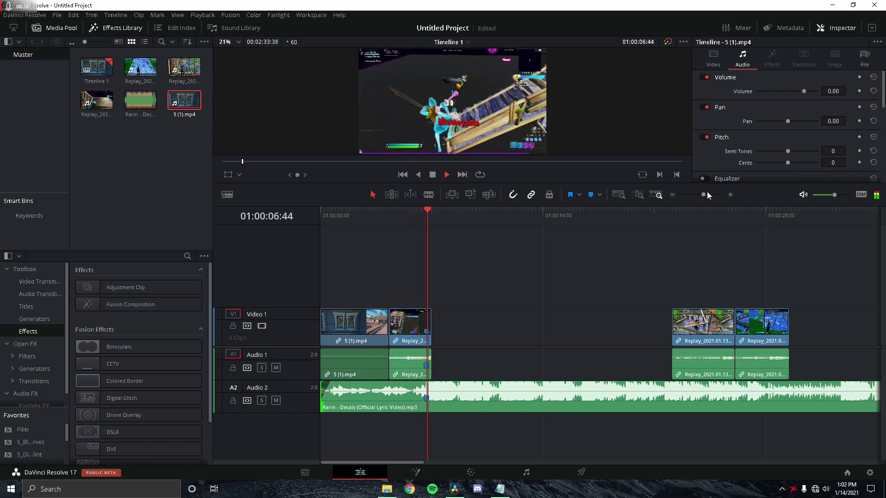
key("space")
left_click_drag(688, 319, 639, 323)
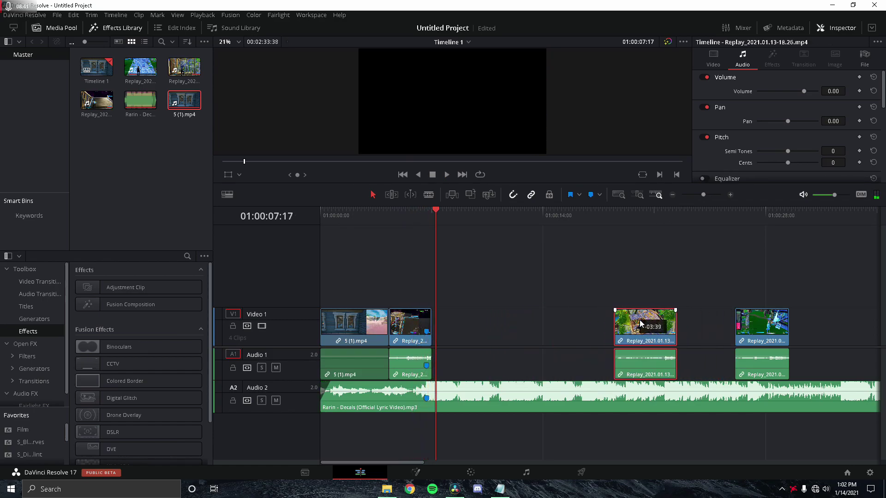
Show the retime controls on the first replay clip and add a speed point at its shot marker, 01:00:06:39
left_click(428, 217)
left_click(712, 196)
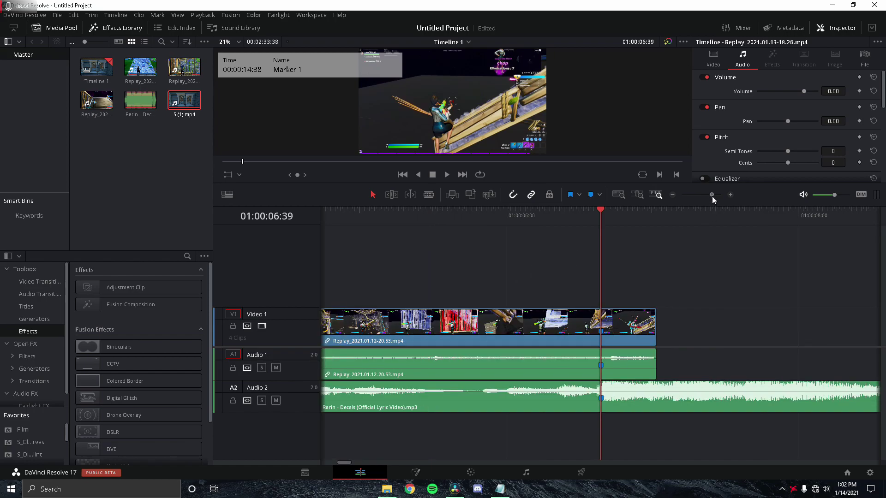
left_click(615, 329)
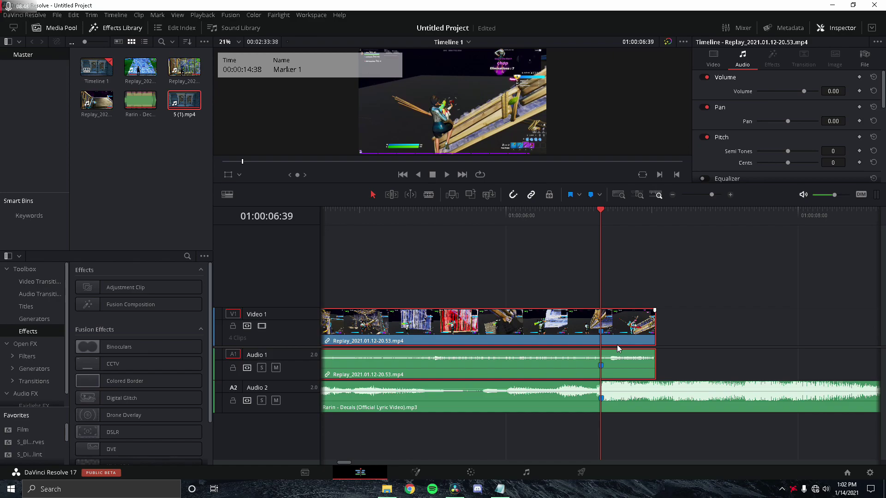
key("ctrl+r")
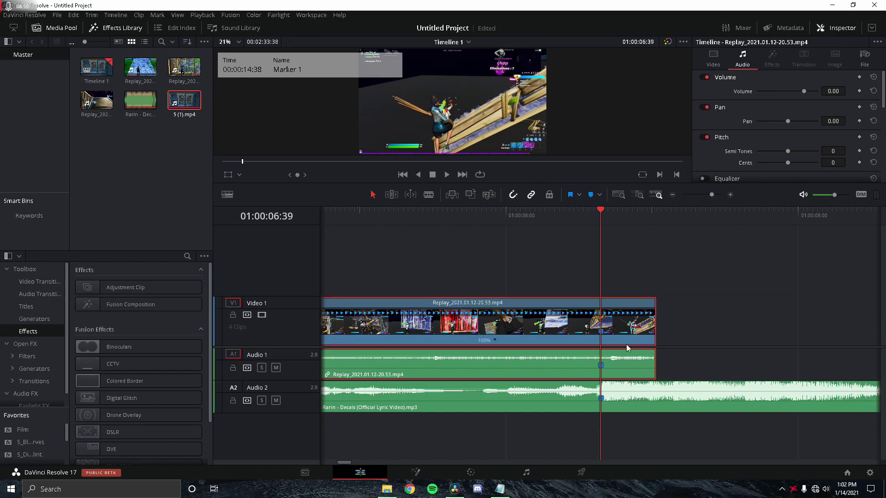
right_click(494, 340)
left_click(502, 351)
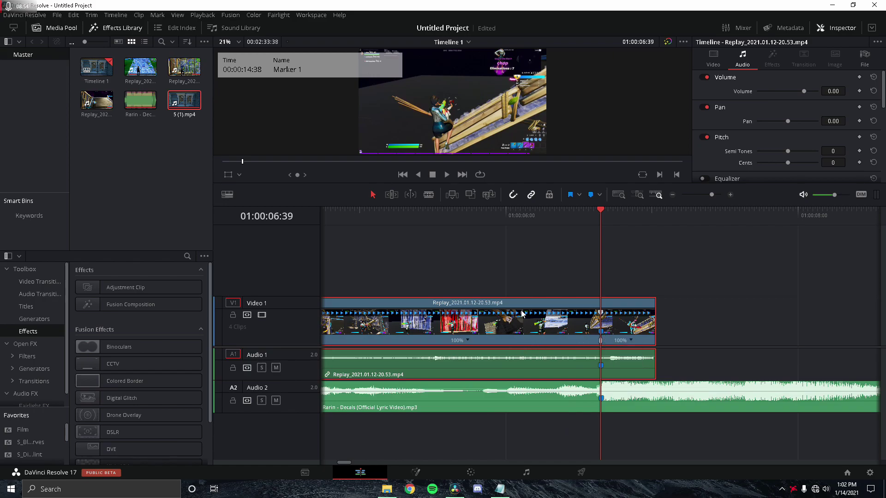
Add two more speed points to the first replay clip ahead of the shot, at 01:00:06:29 and 01:00:06:19
key("j")
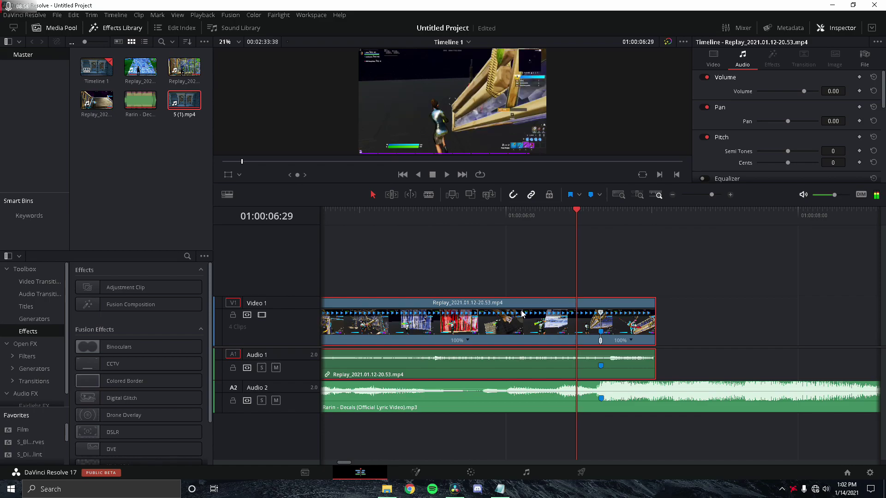
right_click(466, 344)
left_click(488, 353)
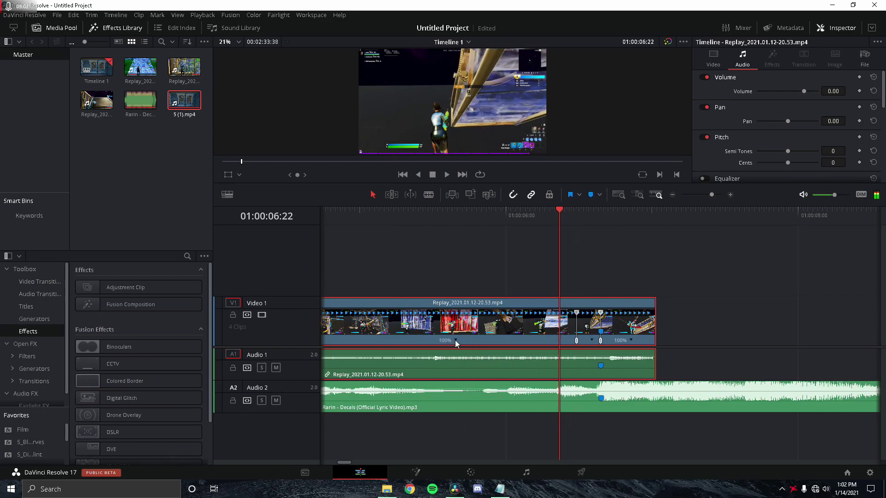
left_click(456, 341)
left_click(499, 353)
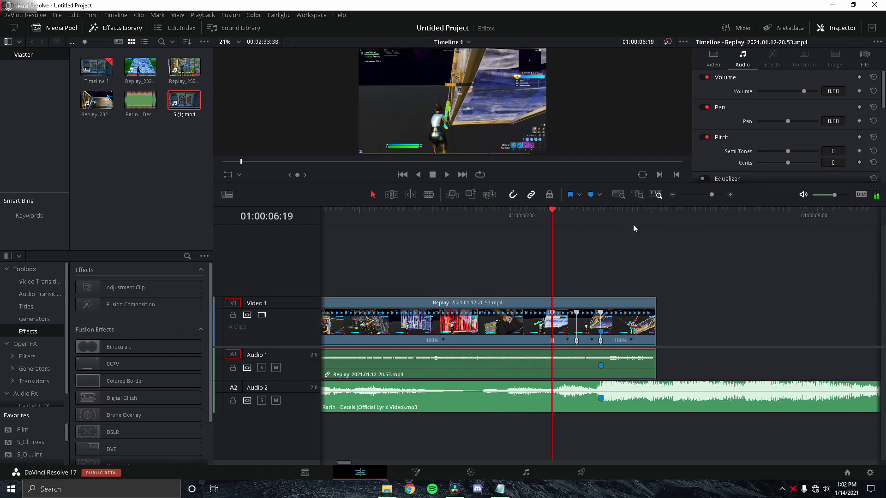
Add a speed point to the first replay clip ten frames after its shot marker
left_click(600, 218)
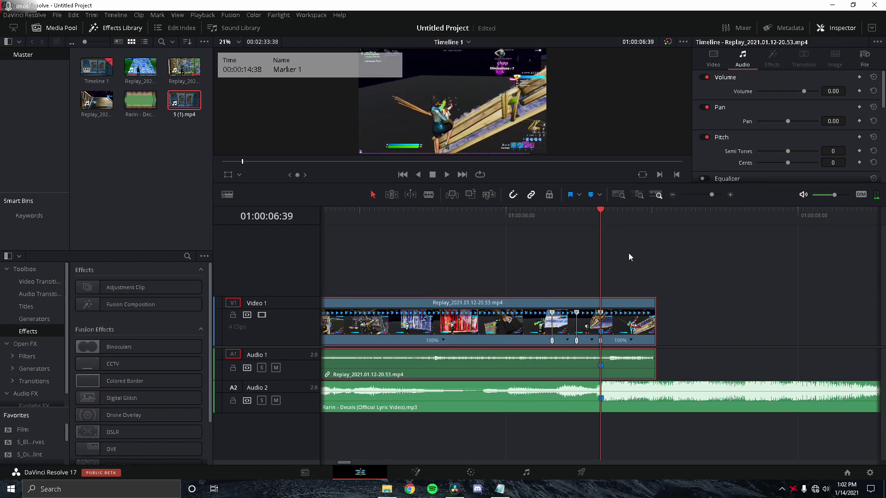
key("Right")
key("Right")
key("Right")
key("Right")
key("Right")
key("Right")
key("Right")
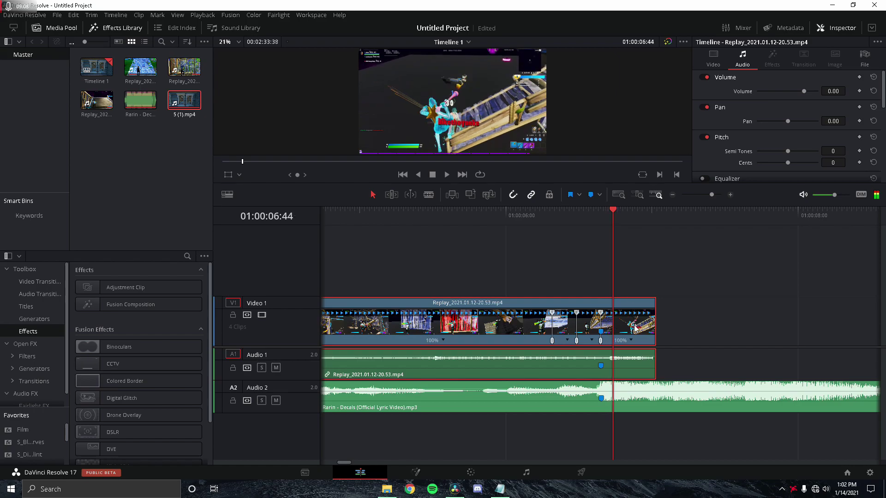
key("Right")
key("Right")
key("Right")
left_click(630, 340)
left_click(640, 354)
Add a last speed point ten frames further on, at 01:00:06:59, near the end of the first replay clip
key("Right")
key("Right")
key("Right")
key("Right")
key("Right")
key("Right")
key("Right")
key("Right")
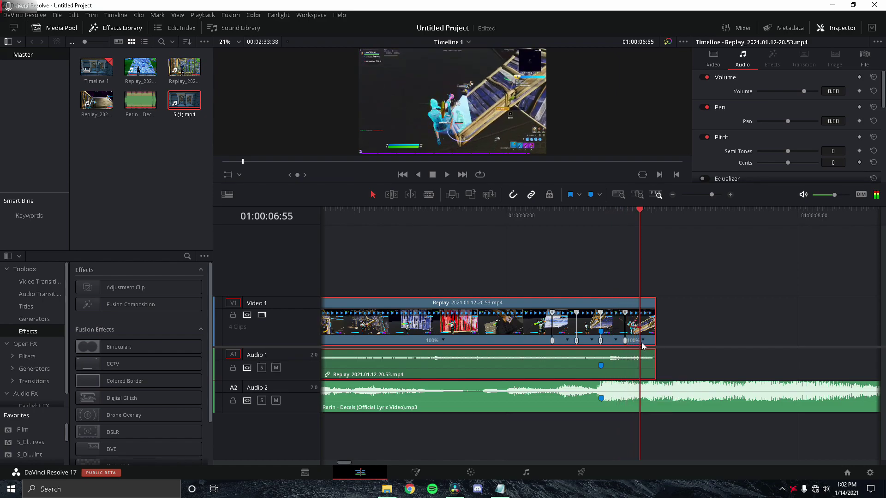
key("Right")
key("Right")
left_click(642, 342)
left_click(645, 353)
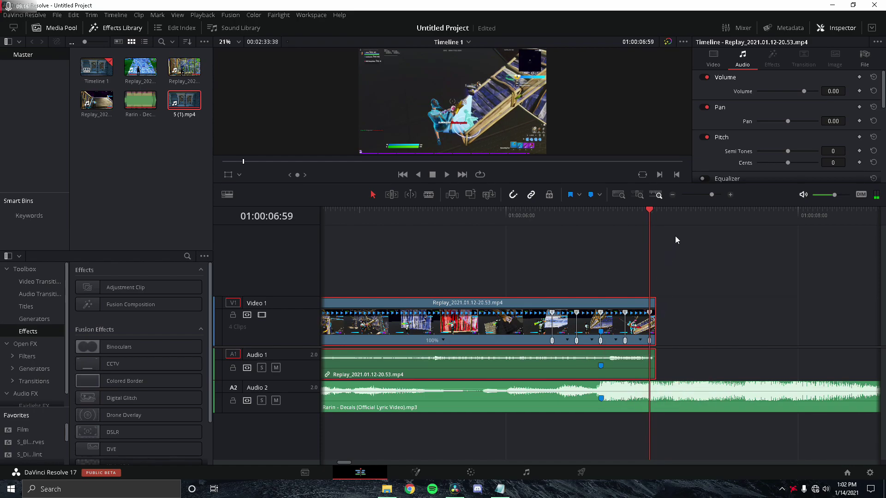
Try to change the speed of the first segment between speed points to 50%
left_click_drag(712, 195, 717, 194)
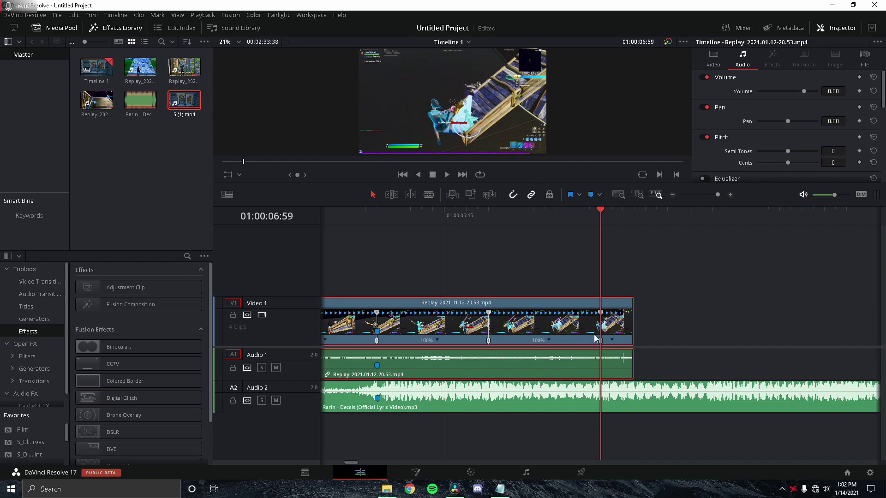
left_click(634, 323)
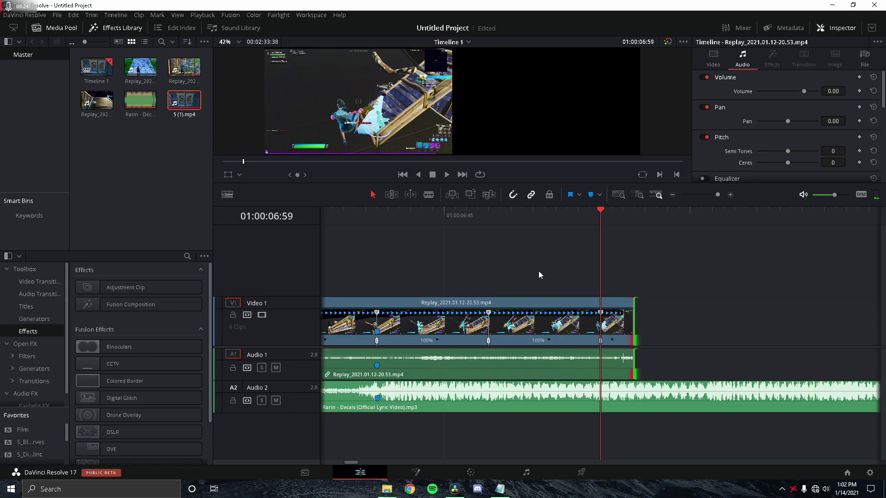
left_click(713, 194)
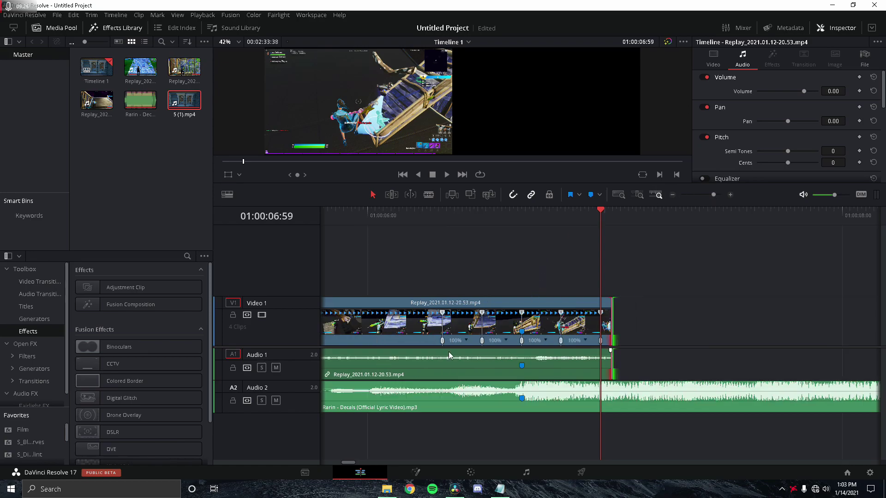
left_click(467, 340)
mouse_move(480, 376)
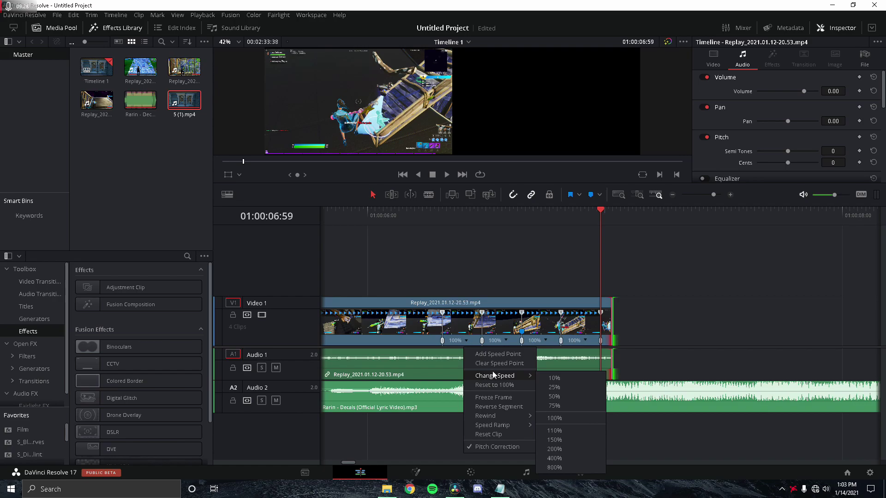
left_click(566, 396)
Set the first replay clip's segment between the speed points at 01:00:06:19 and 01:00:06:29 to 50% speed
left_click_drag(439, 221, 589, 237)
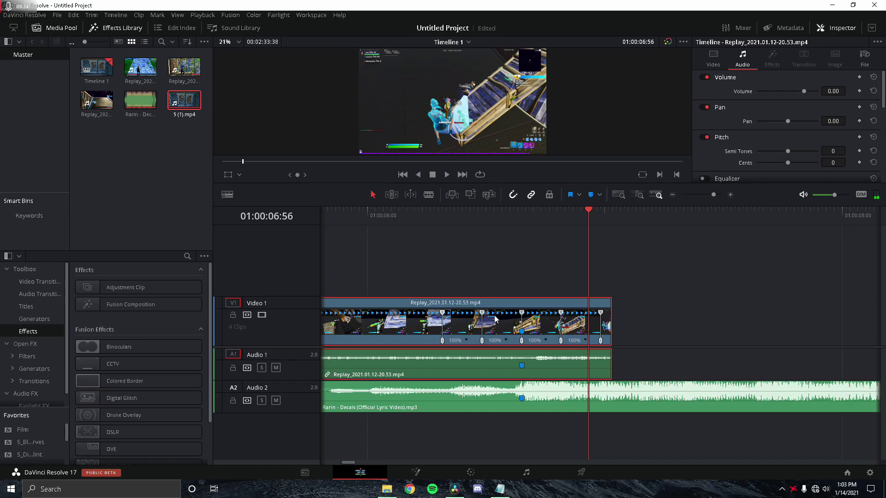
right_click(466, 350)
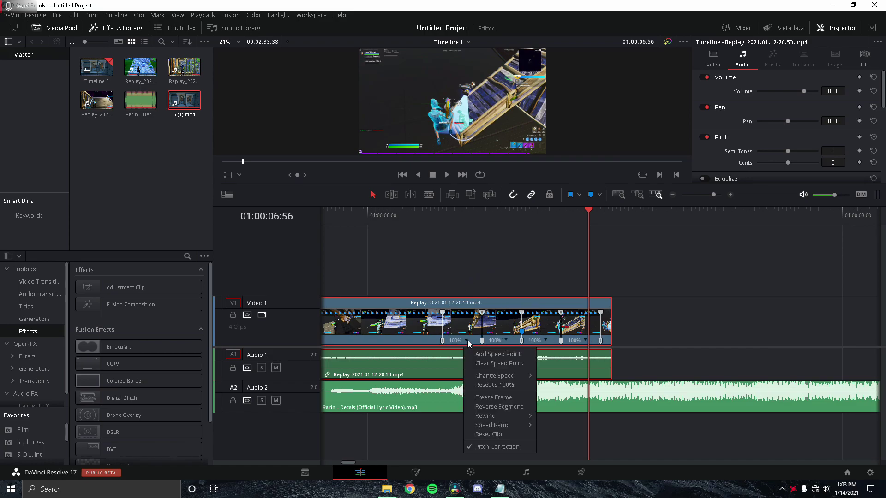
mouse_move(492, 374)
left_click(559, 396)
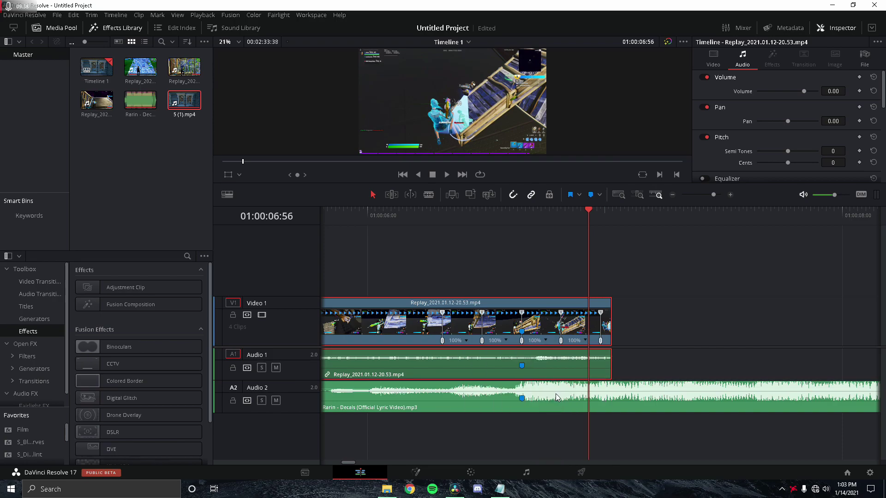
Speed up the second segment between speed points, the one leading into the shot, to 400%
right_click(550, 350)
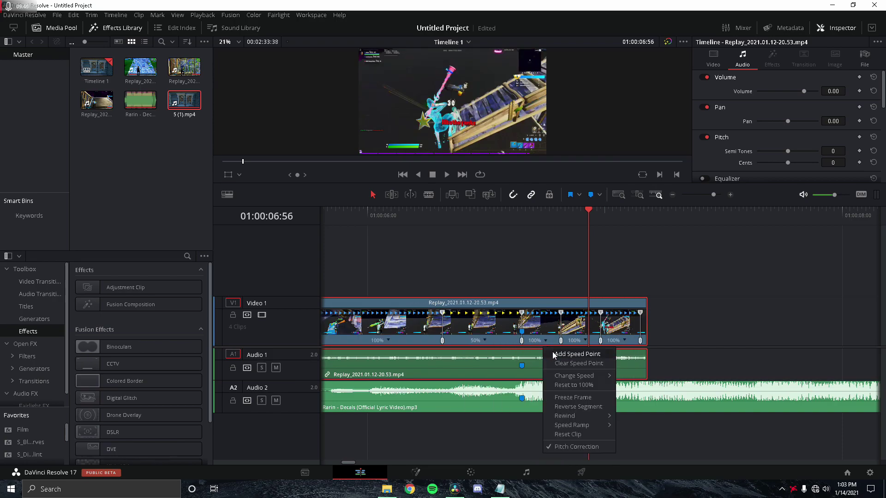
mouse_move(582, 379)
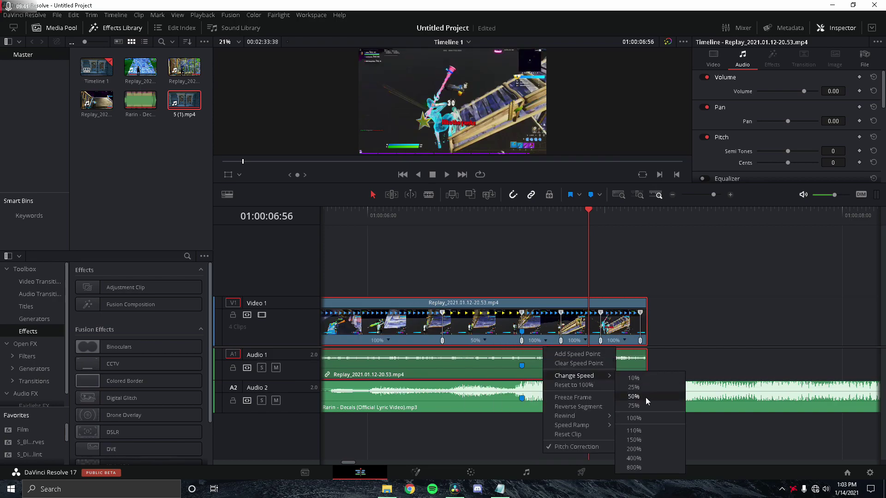
left_click(639, 440)
left_click(532, 340)
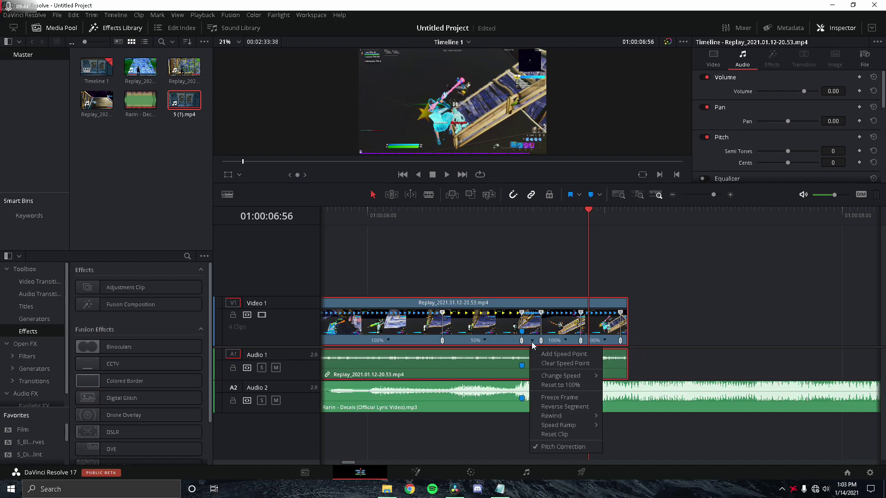
mouse_move(561, 375)
left_click(620, 448)
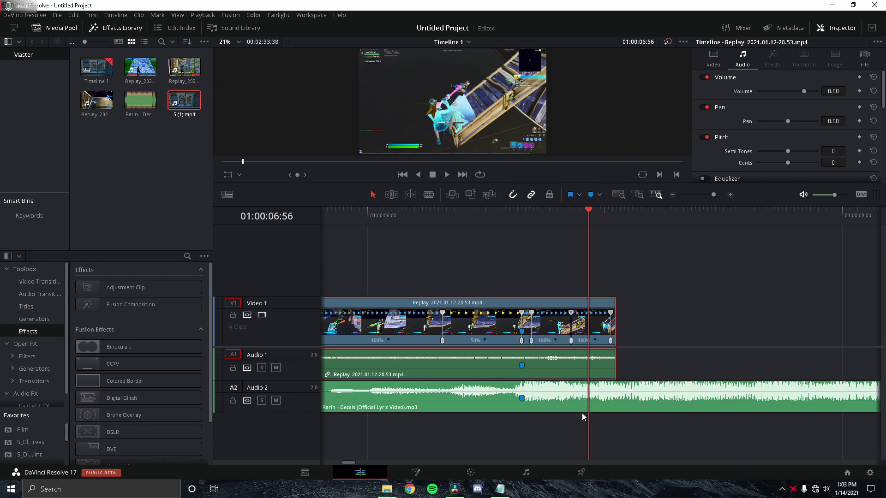
Set the third segment between speed points, right after the shot's speed point, to 200% and the fourth to 50% speed
left_click(554, 342)
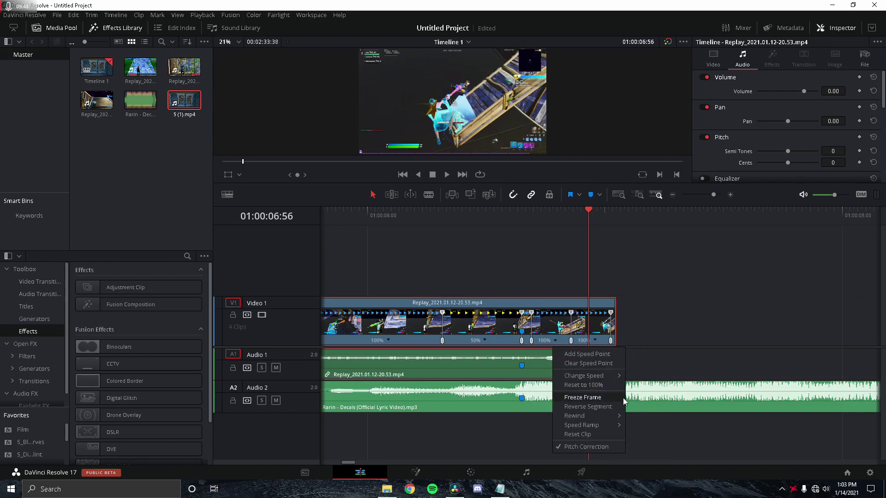
mouse_move(615, 377)
left_click(652, 451)
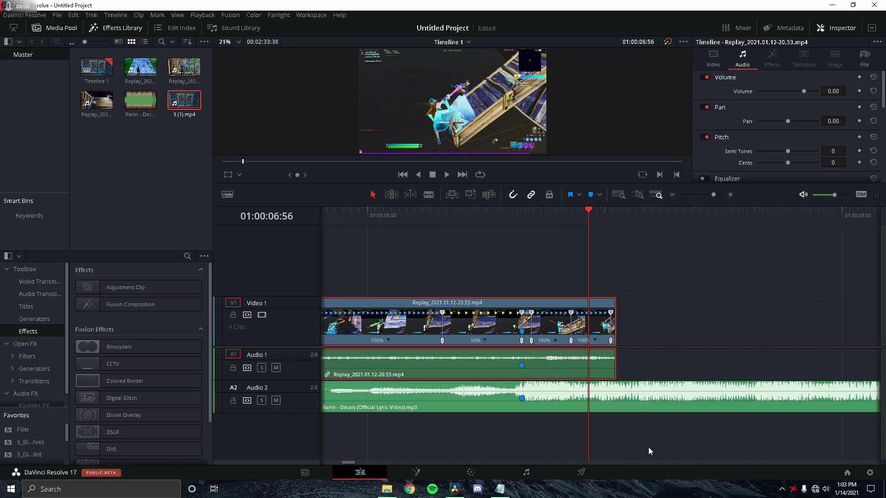
left_click(576, 341)
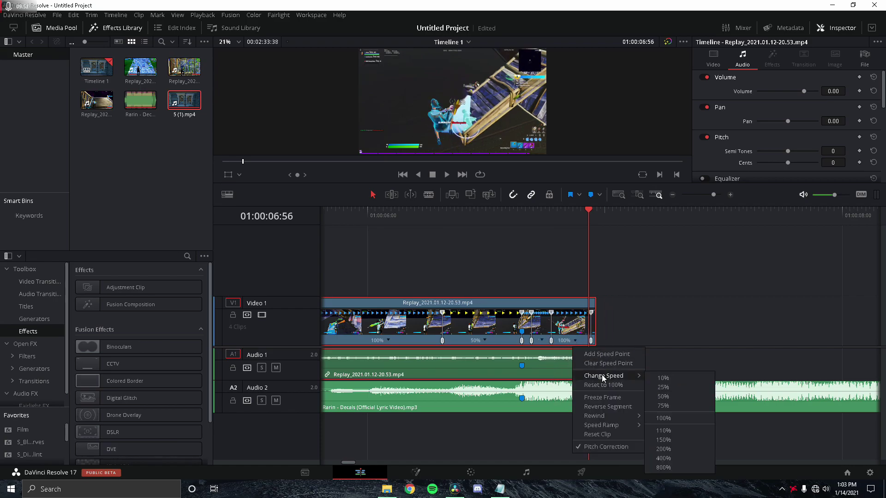
left_click(663, 396)
Move the first replay clip's video and audio markers to the retimed shot frame at 01:00:06:42
mouse_move(531, 226)
left_mouse_down()
mouse_move(512, 219)
mouse_move(532, 229)
left_mouse_up()
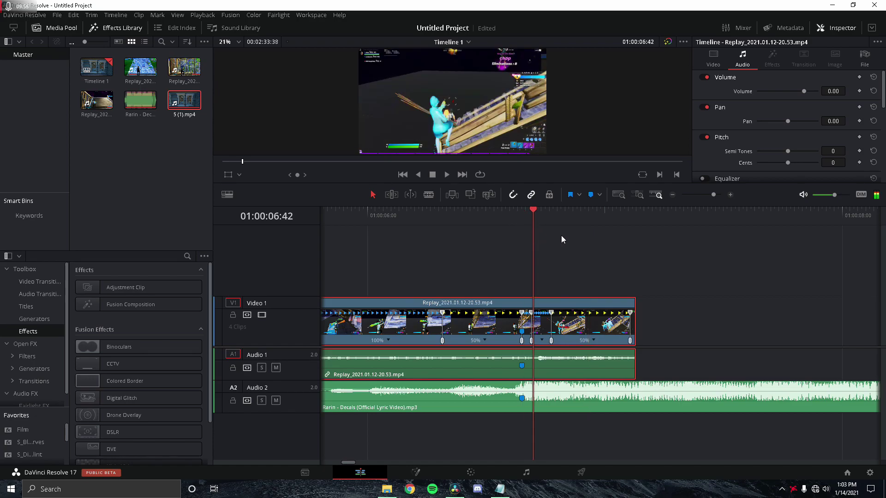
left_click(717, 195)
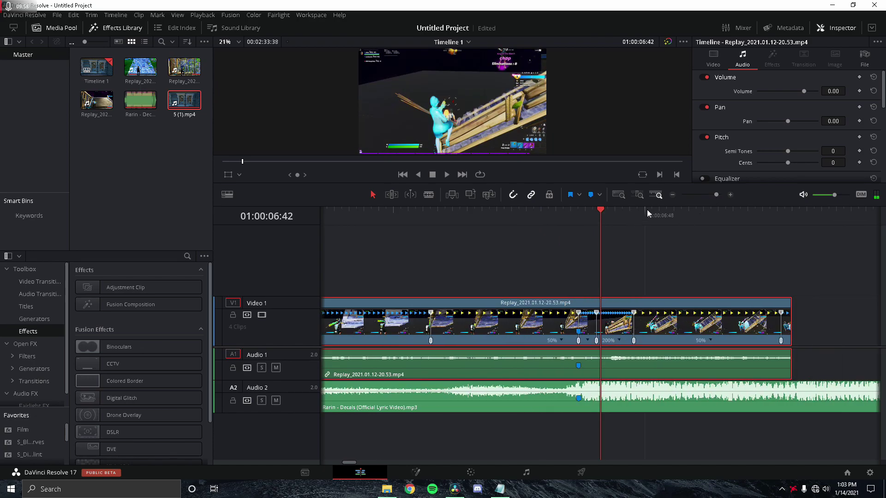
left_click(720, 193)
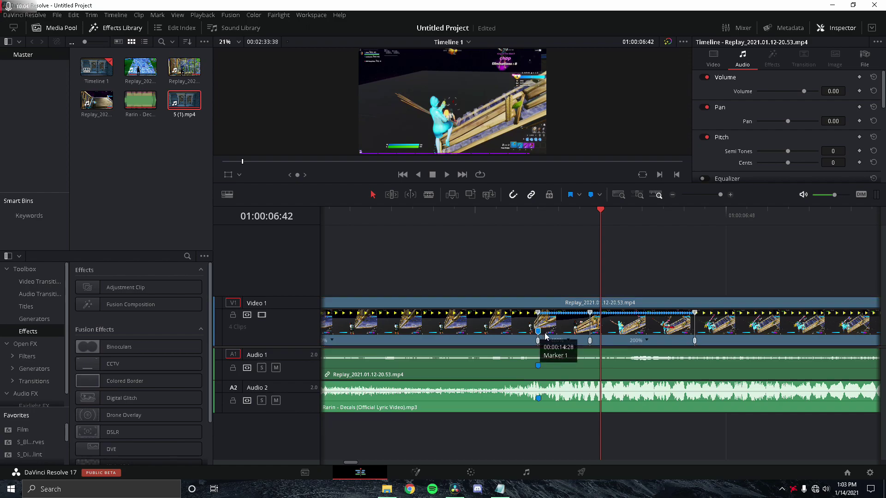
left_click_drag(552, 337, 588, 339)
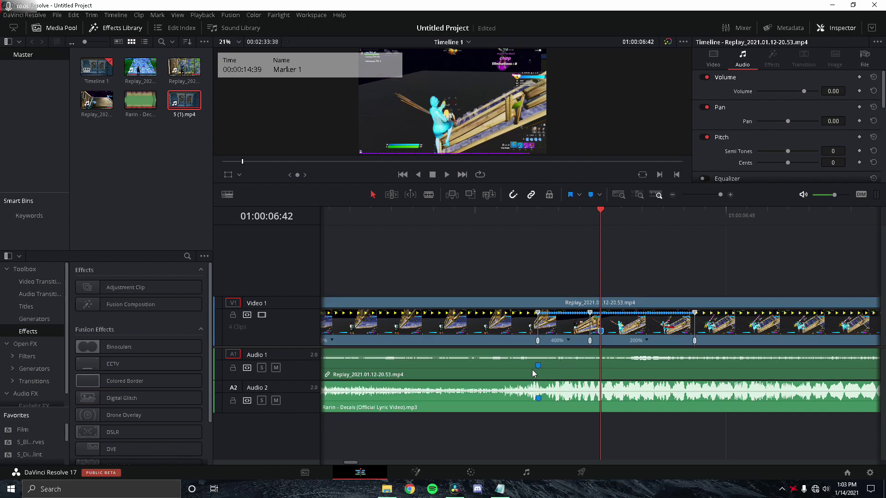
left_click_drag(538, 365, 601, 365)
left_click(715, 195)
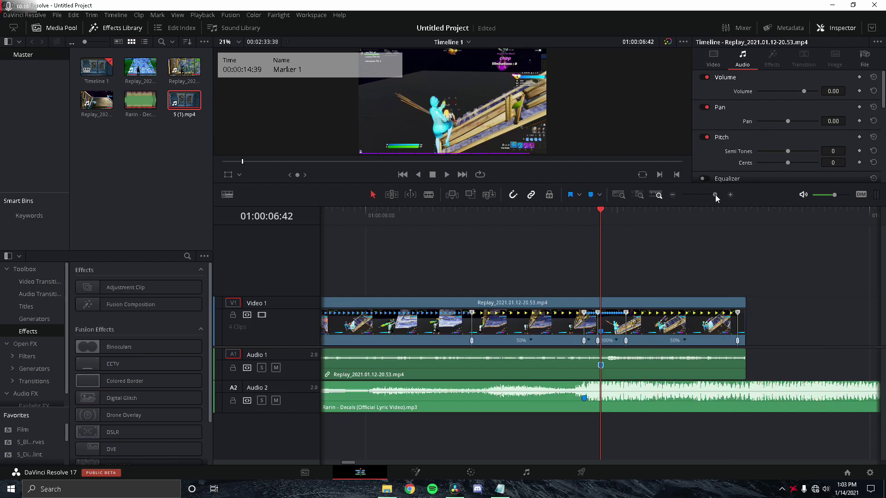
left_click_drag(713, 195, 710, 194)
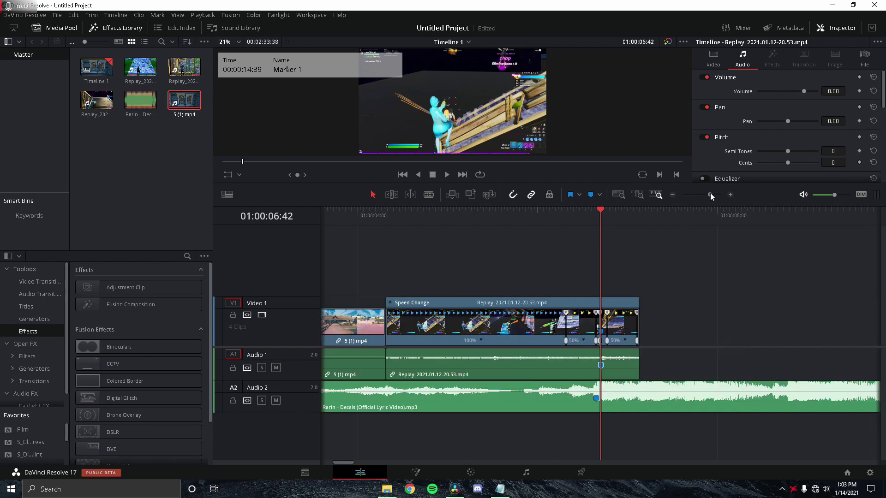
Hide the first replay clip's retime controls, align its shot marker with the song marker, and extend its start to meet the intro clip
key("ctrl+r")
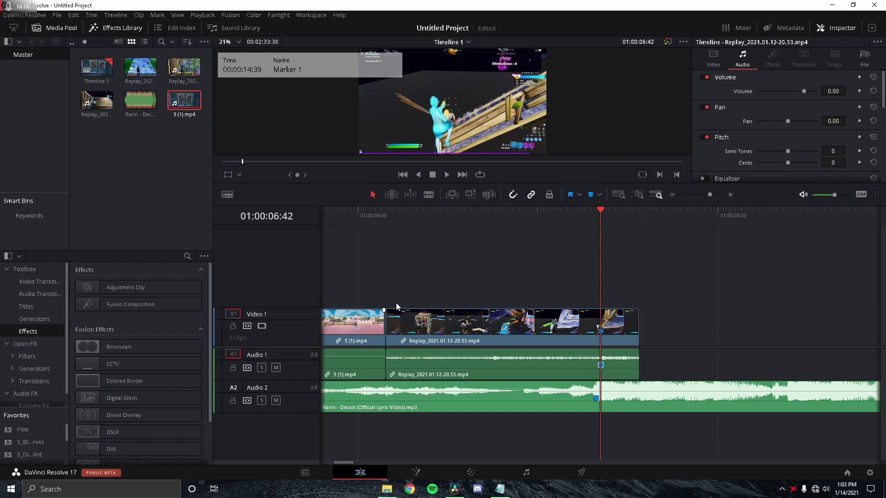
left_click_drag(392, 324, 435, 326)
left_click(502, 328)
left_click_drag(502, 327, 501, 328)
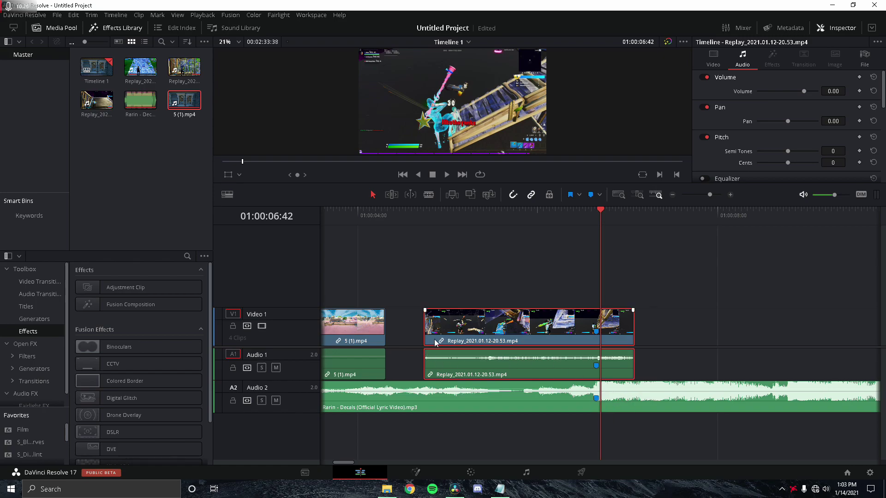
left_click_drag(423, 332, 386, 331)
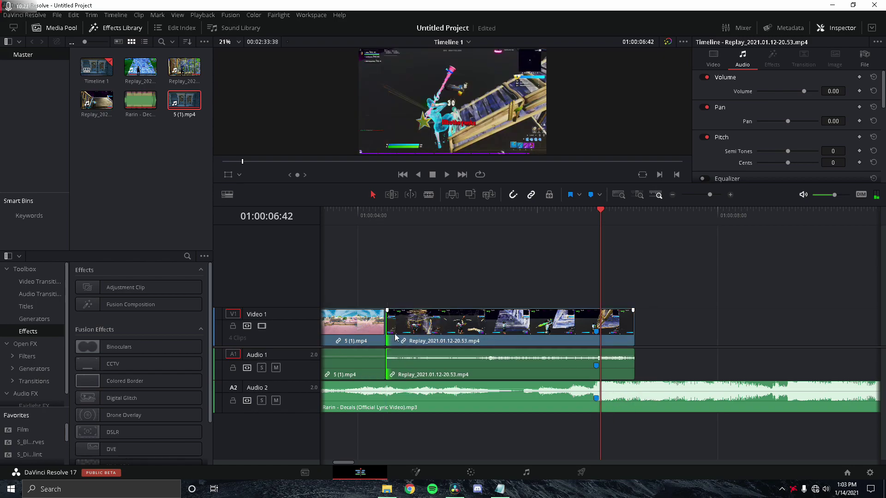
Play back the end of the intro and the first replay clip to check how the shot syncs with the song
left_click_drag(378, 214, 310, 222)
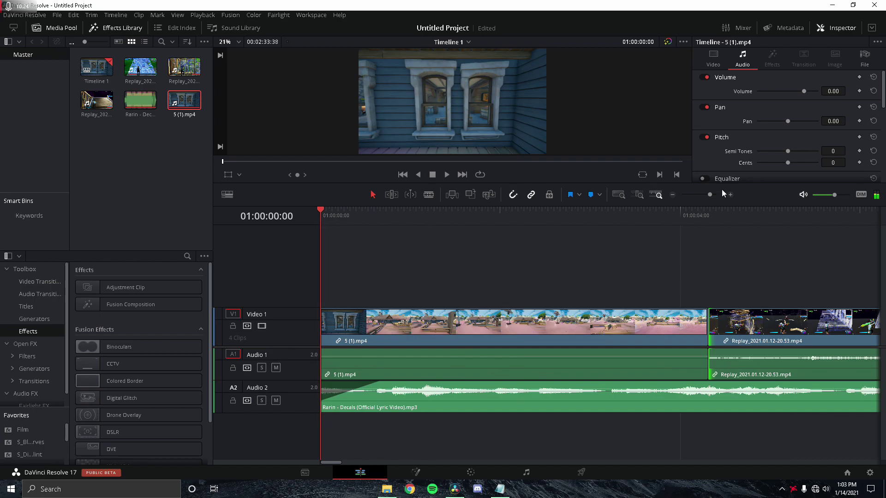
left_click(699, 212)
key("space")
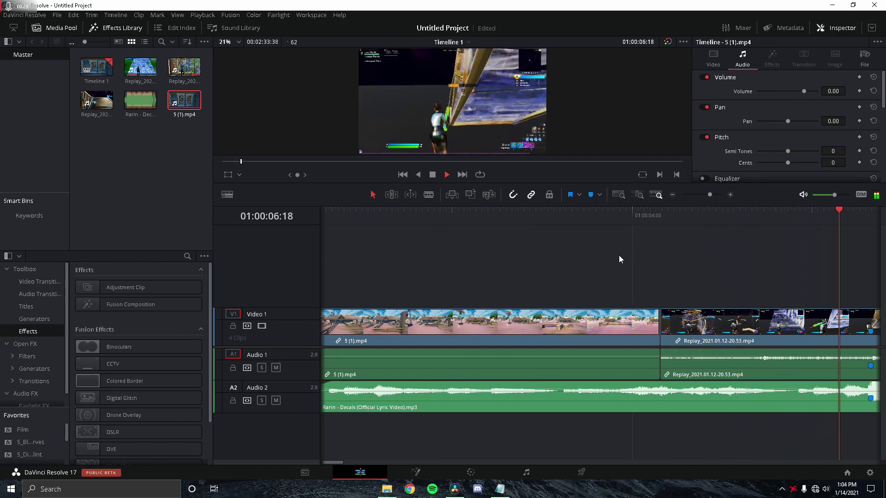
key("space")
left_click(577, 217)
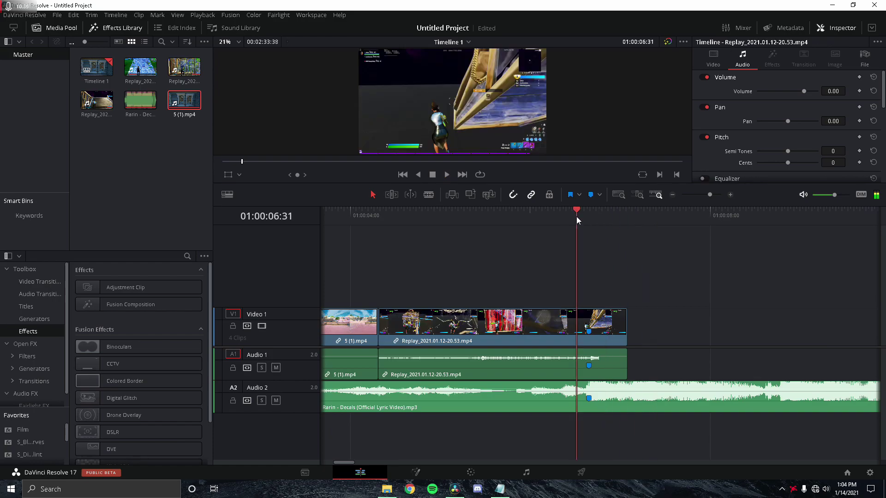
key("space")
left_click(578, 219)
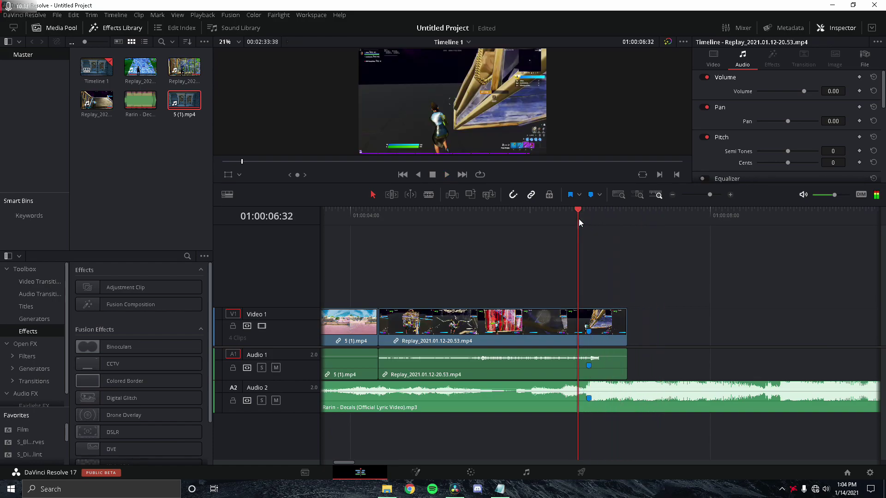
key("space")
Move the second replay clip, Replay_2021.01.13-18.26.mp4, directly behind the first one and go to its shot marker
left_click_drag(709, 198, 704, 196)
left_click_drag(715, 321, 495, 320)
left_click_drag(504, 216, 517, 215)
Show the second replay clip's retime controls and add speed points leading up to the shot, the earliest at 01:00:10:02
key("ctrl+r")
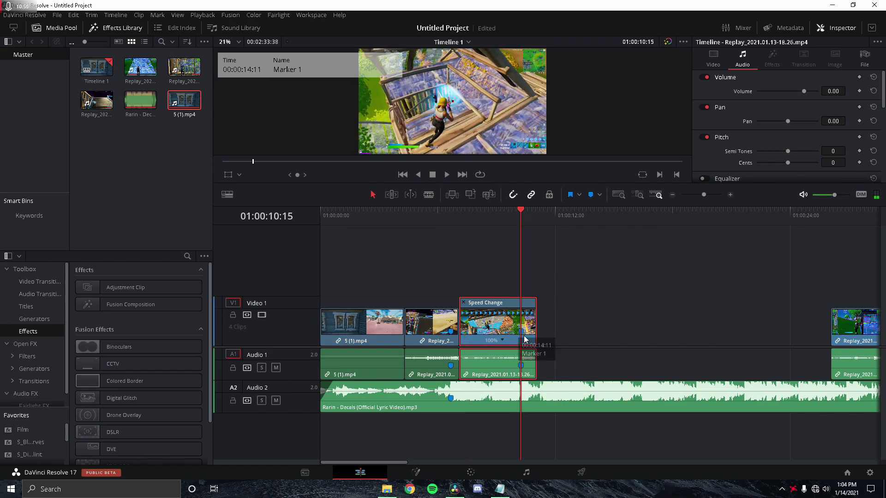
key("Left")
key("Left")
key("Left")
key("Left")
key("Left")
key("Left")
left_click(494, 341)
left_click(508, 353)
key("Left")
key("Left")
key("Left")
key("Left")
key("Left")
key("Left")
key("Left")
key("Left")
key("Left")
key("Left")
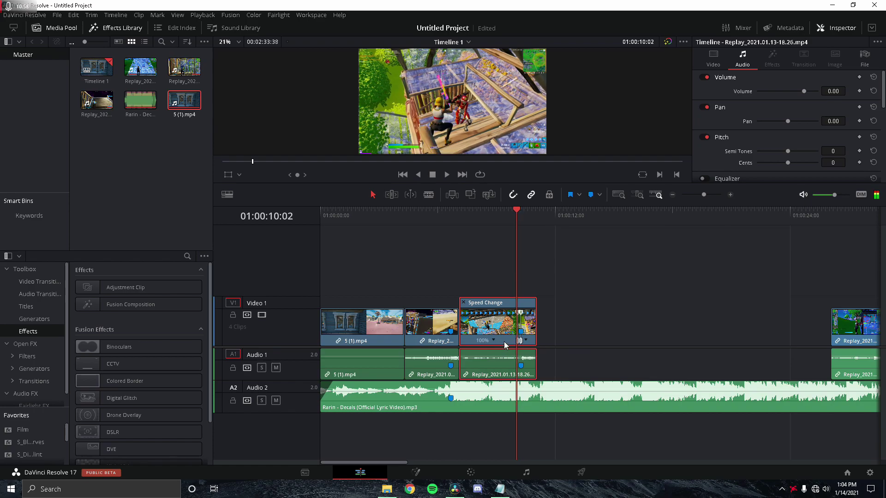
left_click(493, 340)
left_click(508, 352)
Add speed points to the second replay clip just after the shot, the last one at 01:00:10:28
key("Right")
key("Right")
key("Right")
key("Right")
key("Right")
key("Right")
key("Right")
key("Right")
key("Right")
key("Right")
key("Right")
key("Right")
key("Right")
key("Right")
key("Right")
key("Right")
key("Right")
key("Right")
key("Right")
key("Right")
key("Right")
key("Right")
key("Right")
key("Right")
key("Right")
key("Right")
key("Right")
key("Right")
key("Right")
left_click(493, 341)
left_click(508, 354)
key("Right")
key("Right")
key("Right")
key("Right")
key("Right")
key("Right")
key("Right")
key("Right")
key("Right")
key("Right")
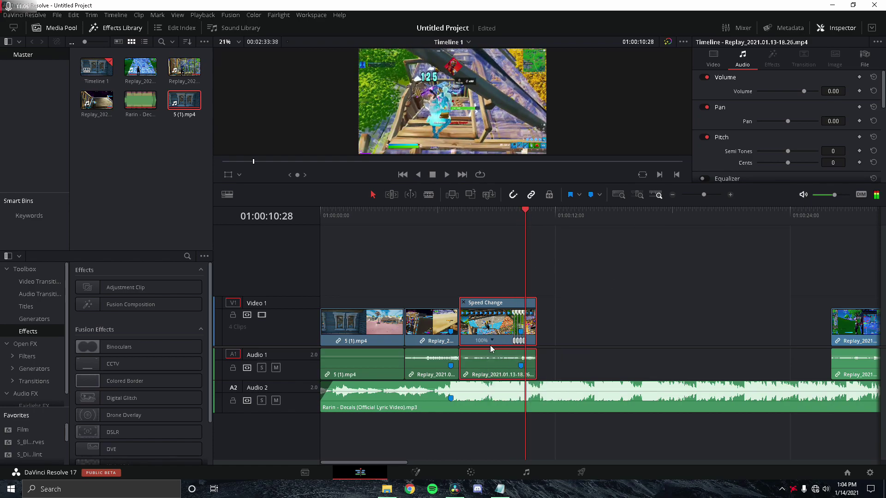
left_click(492, 340)
left_click(507, 353)
Set the second replay clip's first and fourth segments between speed points to 50% and speed up the two segments around the shot
left_click_drag(703, 195, 712, 195)
scroll(710, 259, "left", 4)
left_click(519, 340)
mouse_move(542, 375)
left_click(602, 397)
left_click(567, 340)
mouse_move(590, 376)
left_click(650, 446)
left_click(578, 340)
left_click(674, 456)
left_click(584, 340)
left_click(667, 396)
Hide the second replay clip's retime controls, play it with the song, and add a song marker on the next beat
left_click(495, 302)
left_click(493, 213)
key("space")
key("space")
key("space")
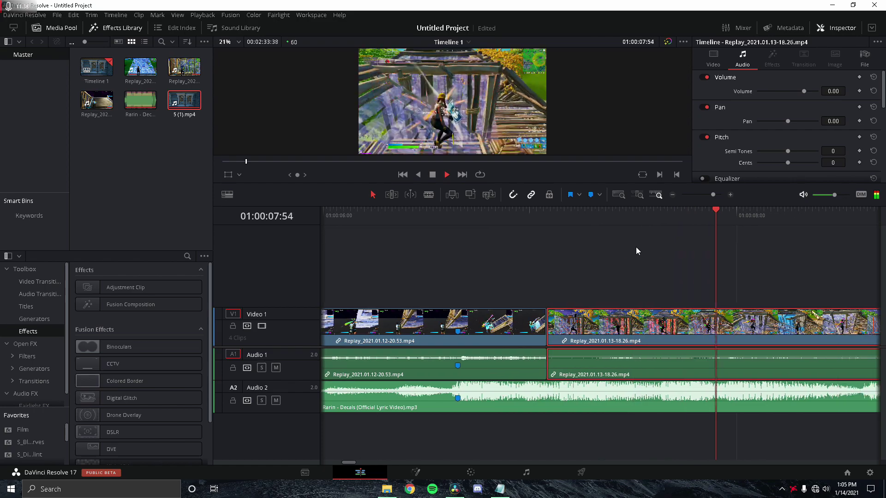
left_click(650, 216)
left_click(664, 405)
key("ctrl+minus")
Show the second replay clip's retime controls and move its shot markers to the retimed shot frame at 01:00:10:20
left_click(533, 327)
key("ctrl+r")
left_click_drag(706, 195, 712, 194)
scroll(672, 226, "right", 3)
left_click(687, 214)
left_click_drag(670, 366, 687, 365)
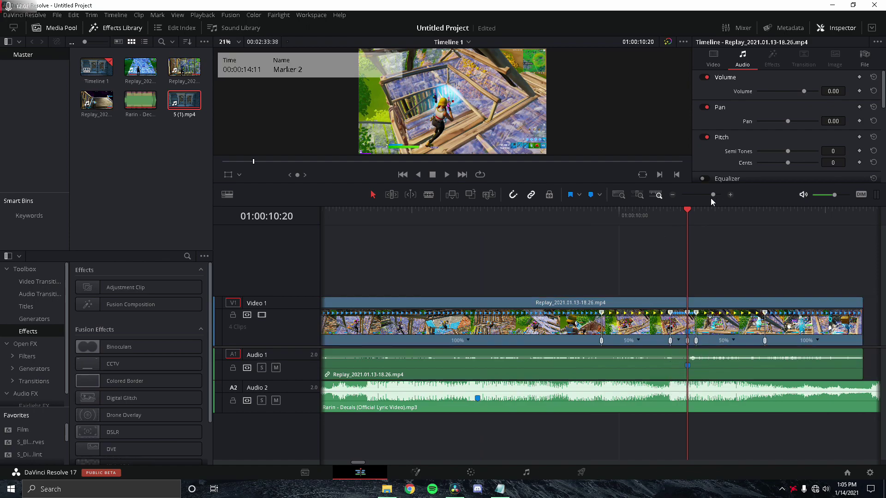
Hide the retime controls, align the second replay clip's shot marker with the new song marker, and adjust its start to meet the first replay clip
left_click_drag(713, 195, 708, 194)
key("ctrl+r")
left_click_drag(408, 325, 482, 325)
left_click_drag(518, 324, 457, 323)
left_click_drag(422, 325, 409, 325)
Play back the second replay clip from its start to check the transition and song sync
left_click(409, 212)
key("space")
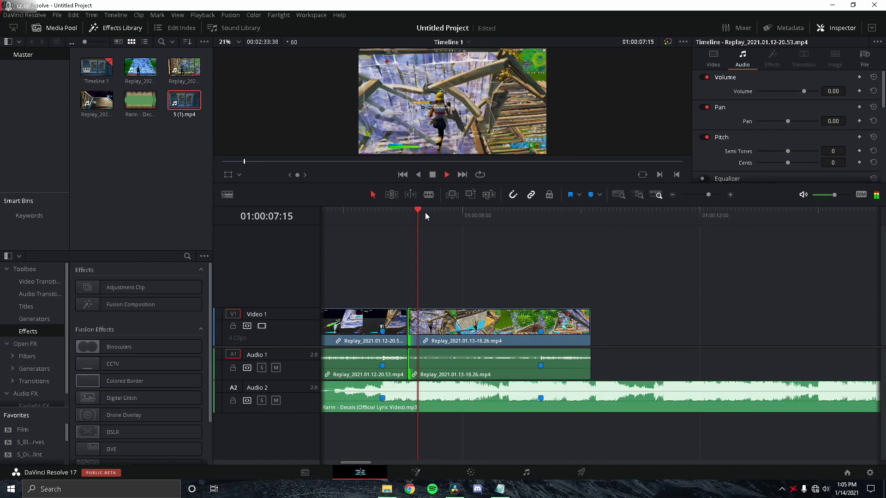
key("space")
Move the third replay clip, Replay_2021.01.13-18.30.mp4, close behind the second and add a marker on its shot frame at 01:00:13:04
left_click_drag(708, 195, 693, 194)
left_click_drag(397, 325, 358, 325)
left_click_drag(693, 195, 708, 193)
scroll(618, 256, "right", 2)
left_click_drag(632, 217, 667, 225)
key("Right")
key("Right")
key("Right")
key("Right")
key("Right")
left_click(687, 334)
key("m")
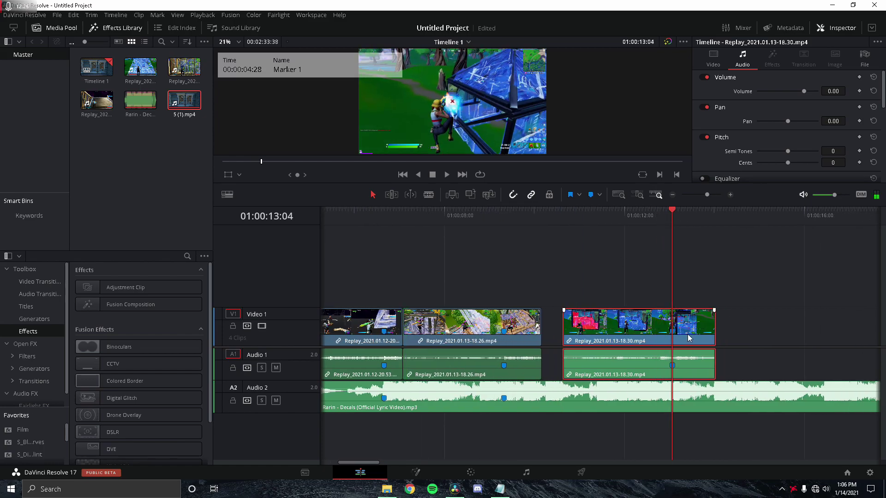
Show the third replay clip's retime controls and add speed points at its shot frame, 01:00:13:04, and 10 and 20 frames before it
key("ctrl+r")
left_click(644, 340)
left_click(664, 354)
key("Left")
key("Left")
key("Left")
key("Left")
key("Left")
key("Left")
key("Left")
key("Left")
key("Left")
key("Left")
left_click(622, 340)
left_click(641, 354)
key("Left")
key("Left")
key("Left")
key("Left")
key("Left")
key("Left")
key("Left")
key("Left")
key("Left")
key("Left")
left_click(619, 341)
left_click(638, 354)
Add speed points to the third replay clip 10 and 20 frames after the shot frame, the last at 01:00:13:24
left_click(673, 218)
key("Right")
key("Right")
key("Right")
key("Right")
key("Right")
key("Right")
key("Right")
key("Right")
key("Right")
key("Right")
key("Right")
key("Right")
key("Right")
key("Right")
key("Right")
key("Right")
key("Right")
key("Right")
key("Right")
key("Right")
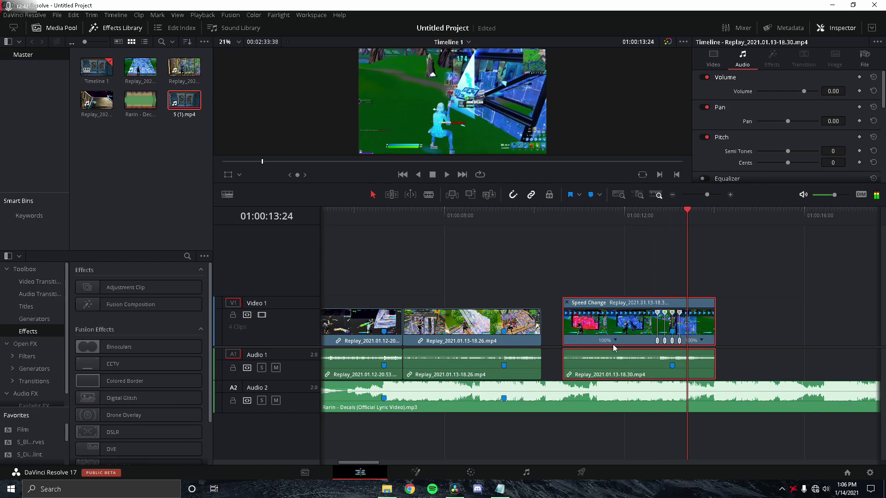
Set the first and last short segments around the third clip's shot to 50% speed and speed up the two segments between them
left_click_drag(706, 195, 714, 195)
left_click(408, 341)
mouse_move(443, 375)
left_click(498, 395)
left_click(521, 340)
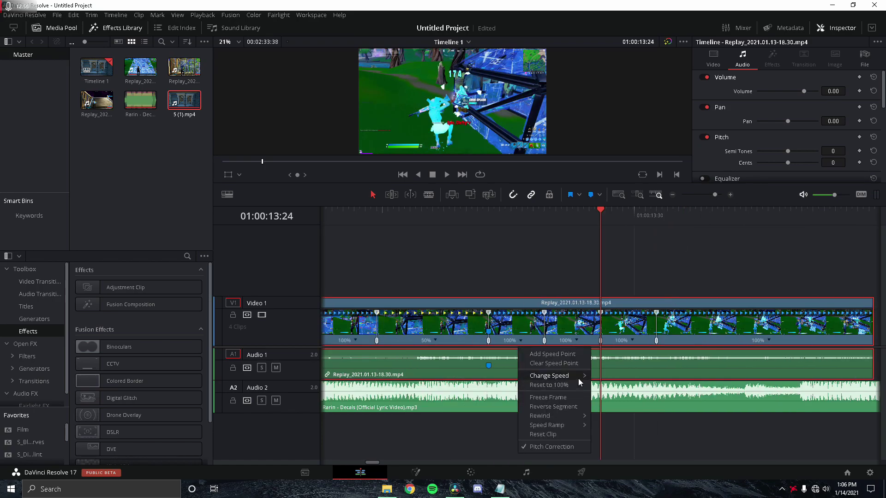
mouse_move(576, 377)
left_click(611, 456)
left_click(535, 341)
left_click(627, 447)
left_click(562, 340)
left_click(652, 394)
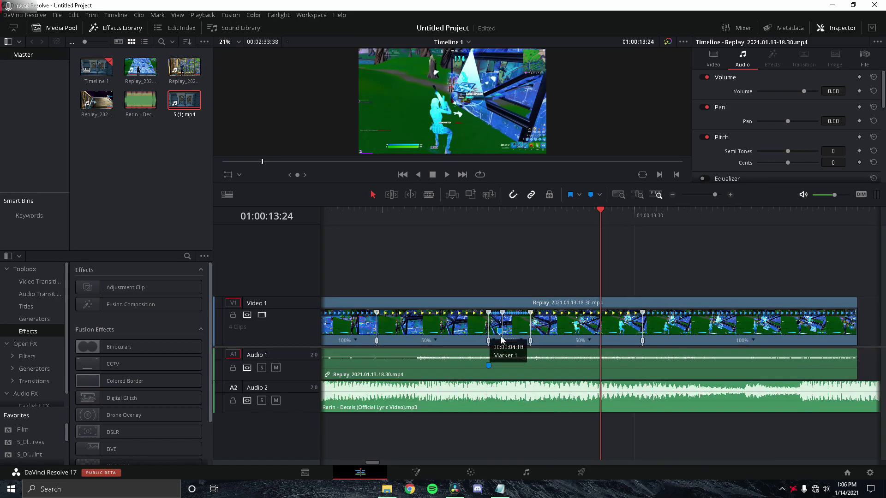
Play the song from before the third replay clip to find the next beat and add a song marker at 01:00:11:53
left_click_drag(715, 194, 707, 197)
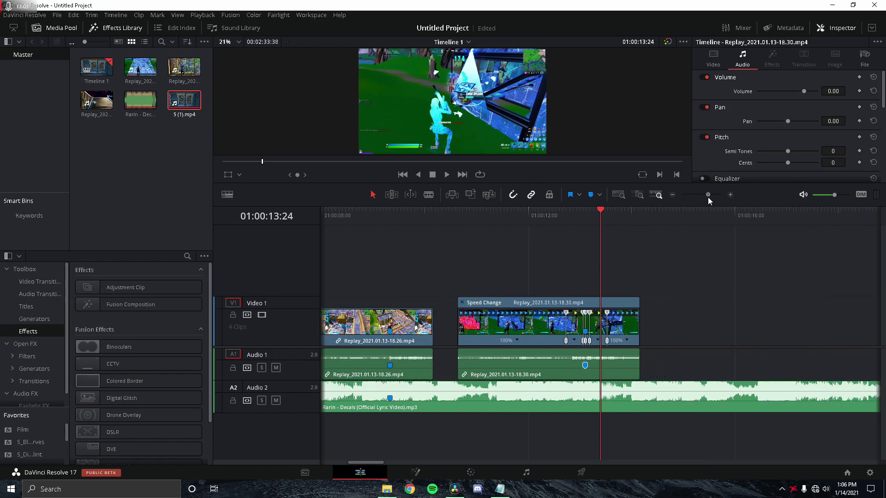
left_click(427, 223)
key("space")
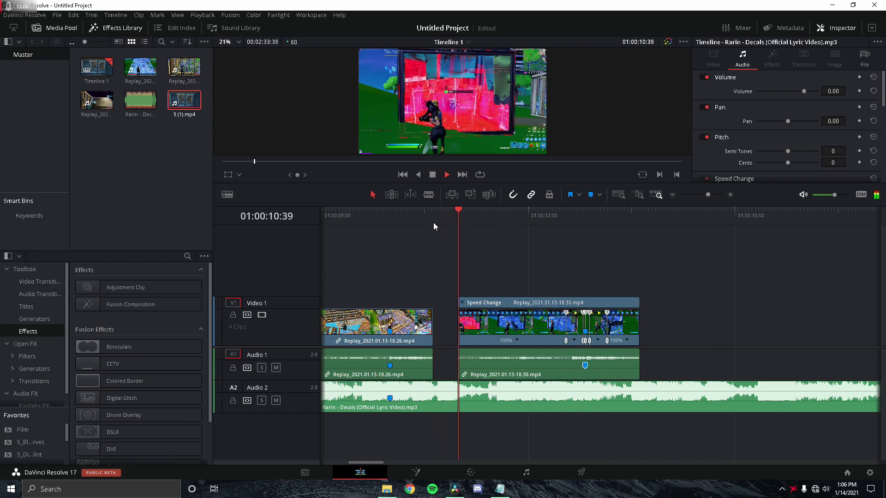
left_click(718, 195)
left_click_drag(549, 214, 566, 222)
key("space")
left_click(588, 400)
key("m")
left_click_drag(708, 194, 707, 194)
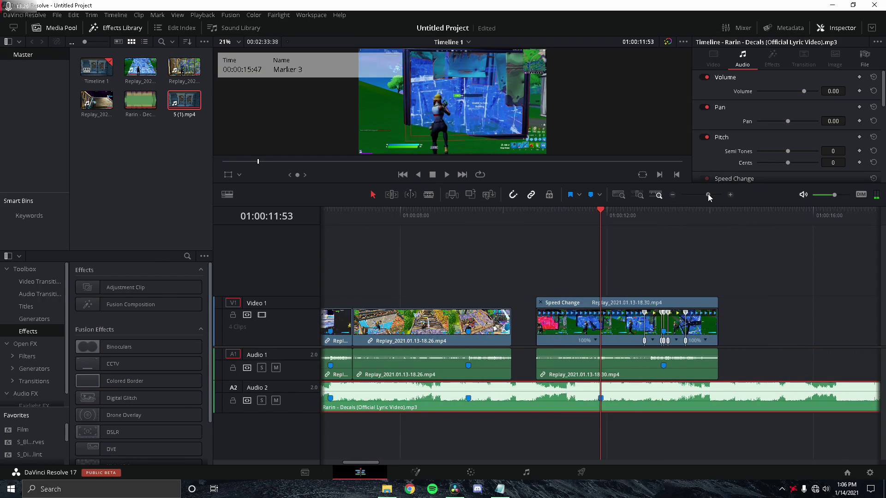
Hide the retime controls, align the third replay clip's shot marker with the new song marker, and adjust its start to meet the second clip
left_click(542, 302)
left_click_drag(538, 322, 594, 319)
left_click_drag(704, 336, 641, 339)
left_click_drag(530, 335, 513, 334)
Play back the whole montage from the start of the timeline to check the transitions and song sync
scroll(722, 273, "left", 5)
scroll(583, 300, "right", 3)
scroll(859, 312, "left", 5)
scroll(859, 312, "left", 2)
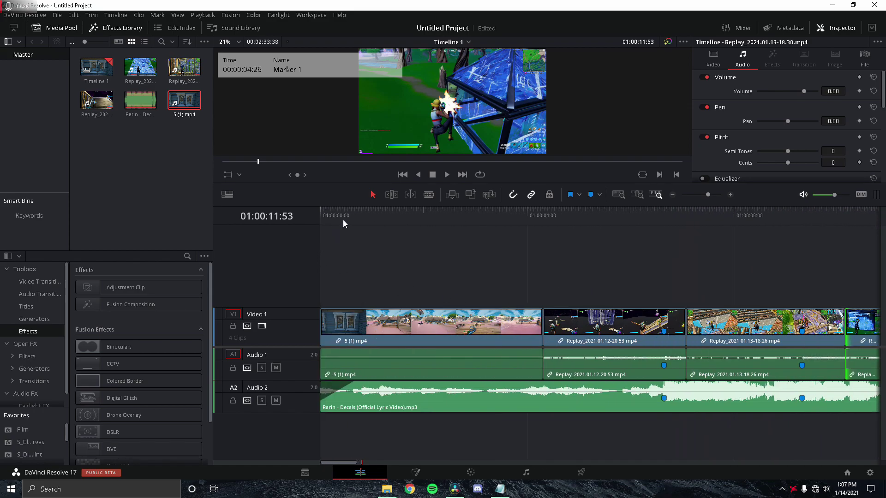
left_click(403, 175)
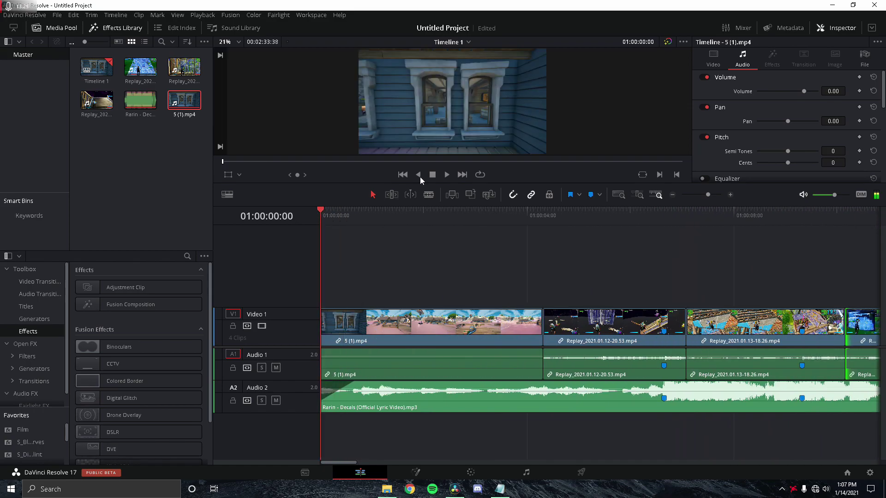
left_click(701, 194)
key("space")
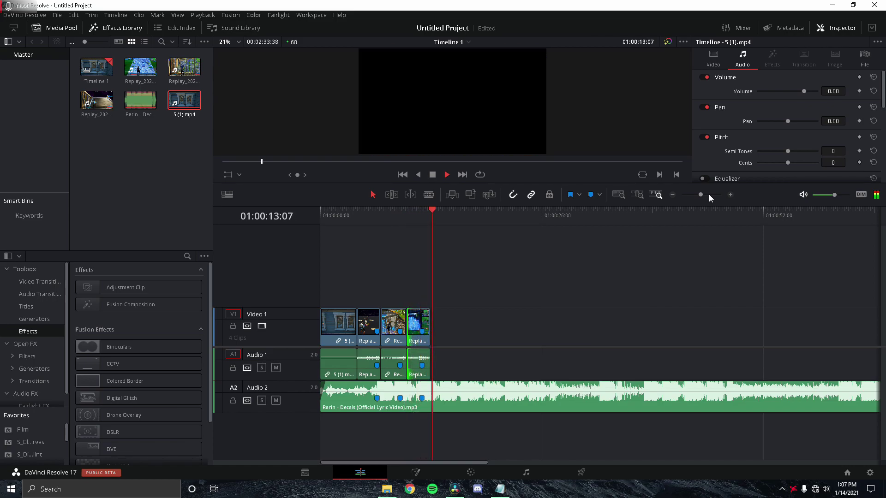
key("space")
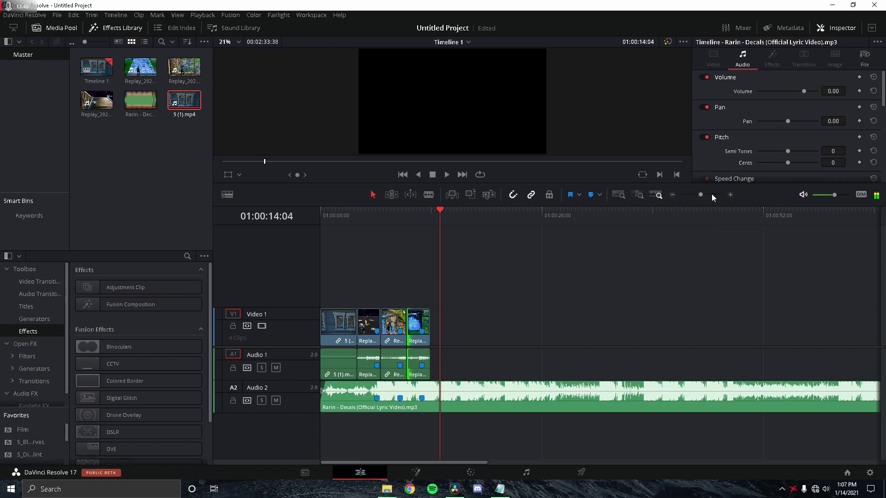
Return the playhead to the timeline start and save the project as "tutorial preset pack"
left_click_drag(710, 195, 705, 195)
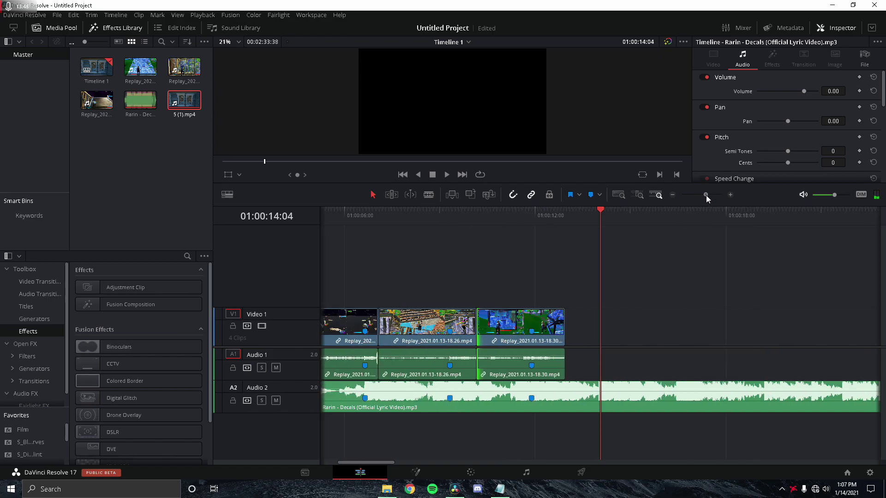
left_click_drag(365, 214, 311, 223)
mouse_move(131, 288)
left_mouse_down()
mouse_move(328, 268)
mouse_move(126, 284)
left_mouse_up()
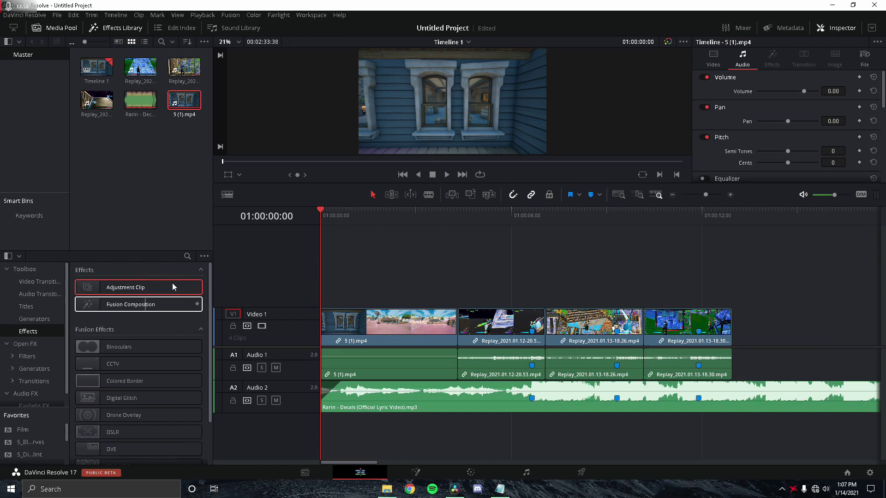
key("ctrl+s")
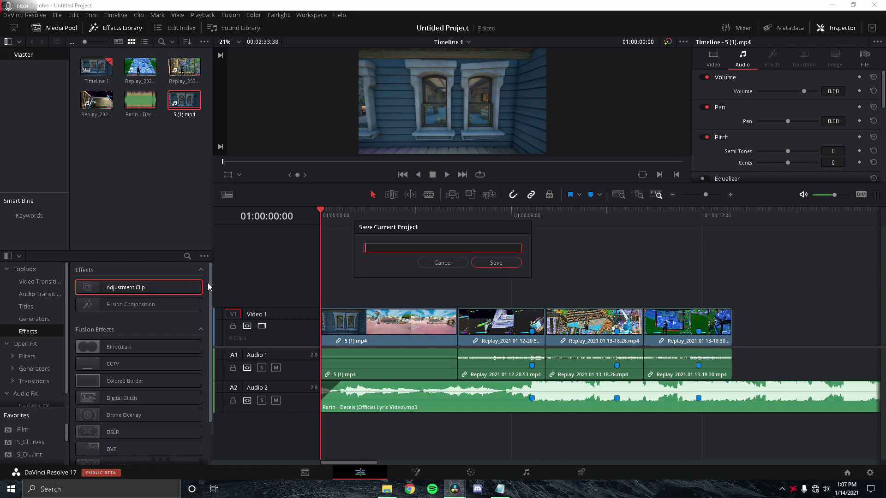
type("tutorial preset pack")
key("Return")
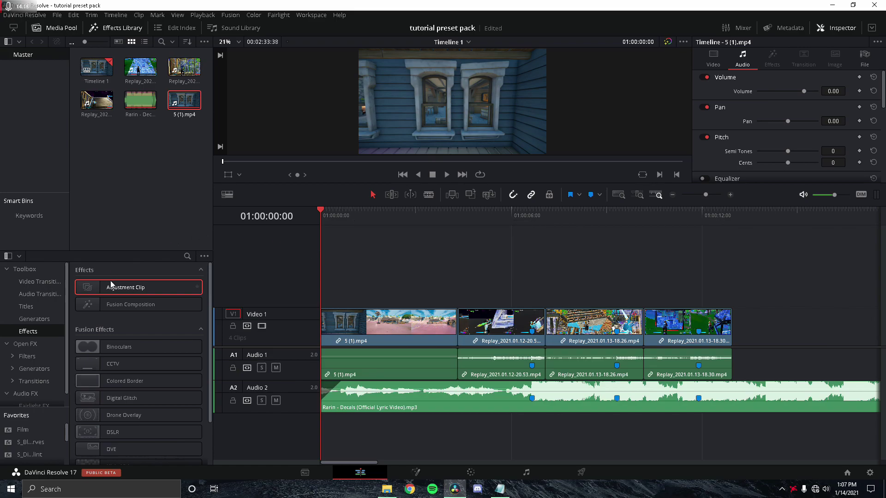
Place an adjustment clip on Video 2 above the 5 (1).mp4 intro clip, match its length to the intro, and select it
left_click_drag(111, 285, 456, 290)
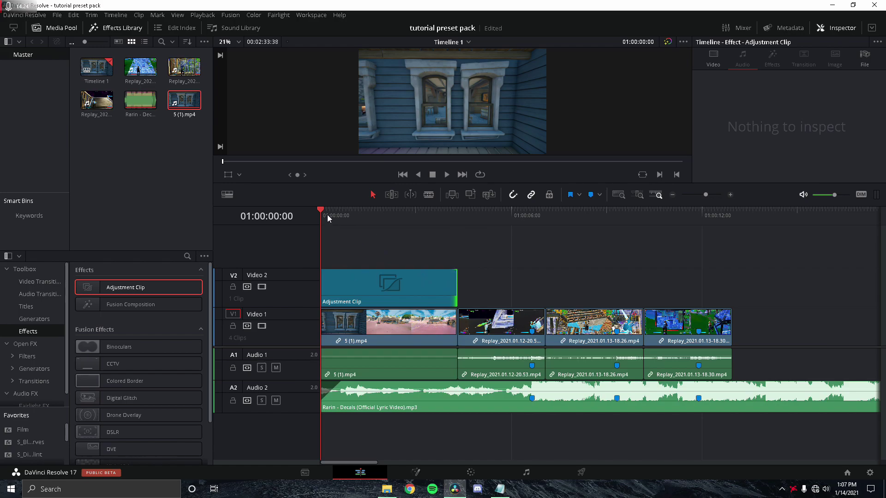
left_click_drag(324, 219, 286, 220)
left_click(366, 287)
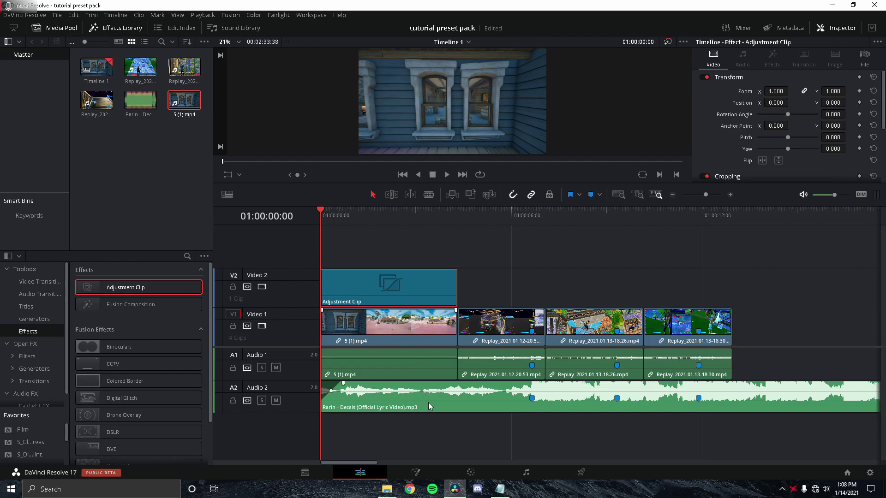
Switch to File Explorer and open the Free Edit Pack (By Chop) folder on the Desktop to locate the intro text preset
mouse_move(390, 492)
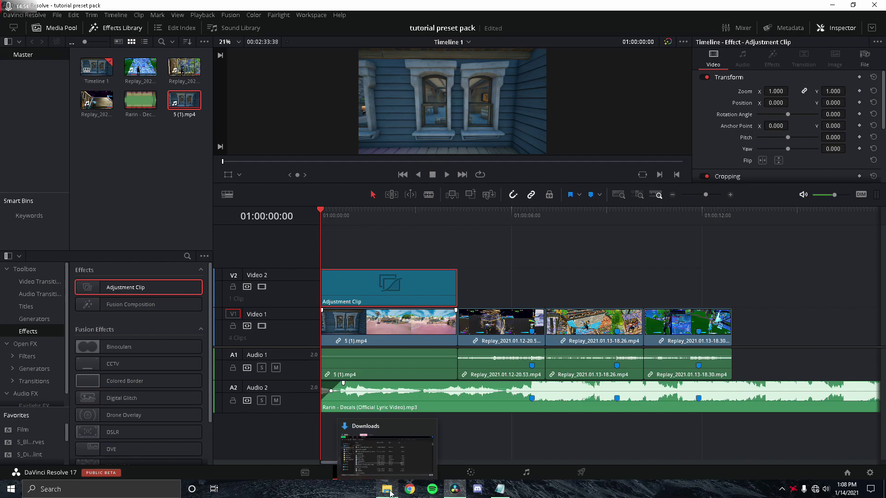
left_click(389, 492)
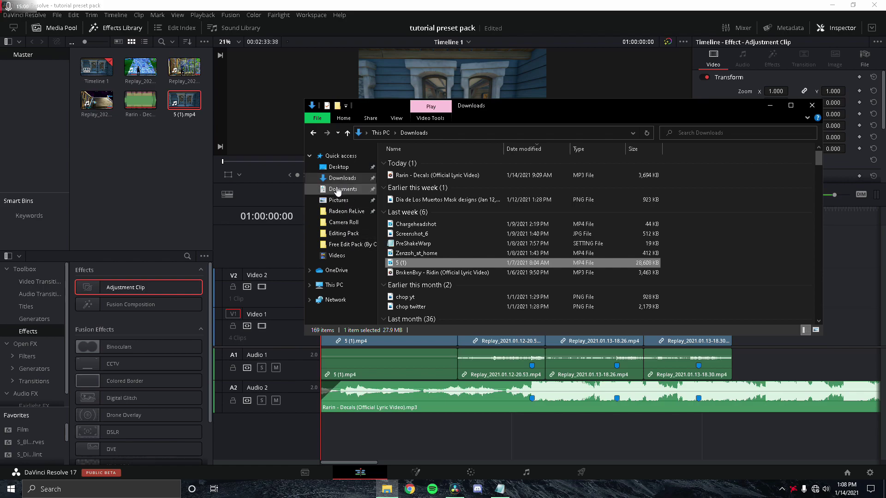
left_click(341, 170)
scroll(424, 235, "down", 3)
left_click(415, 300)
double_click(415, 301)
left_click_drag(402, 193, 407, 212)
key("alt+Tab")
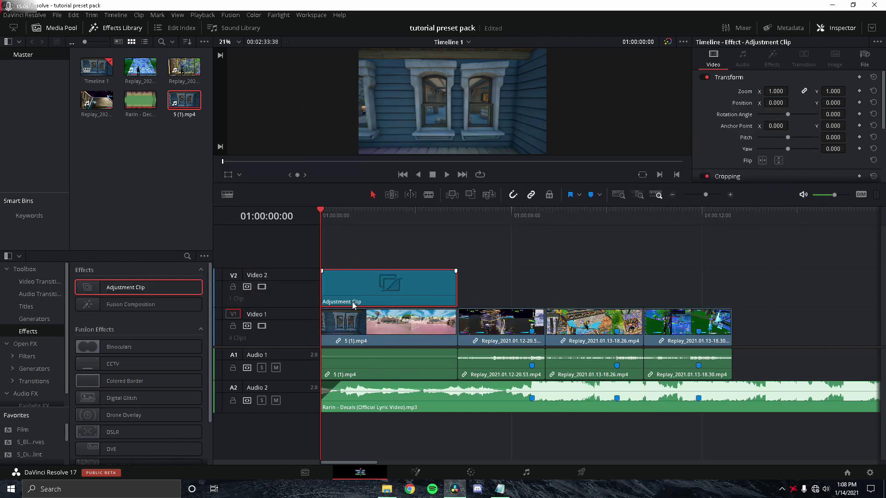
Open the intro adjustment clip in Fusion and import the "numby text (for intro)" preset into its node graph
key("shift+5")
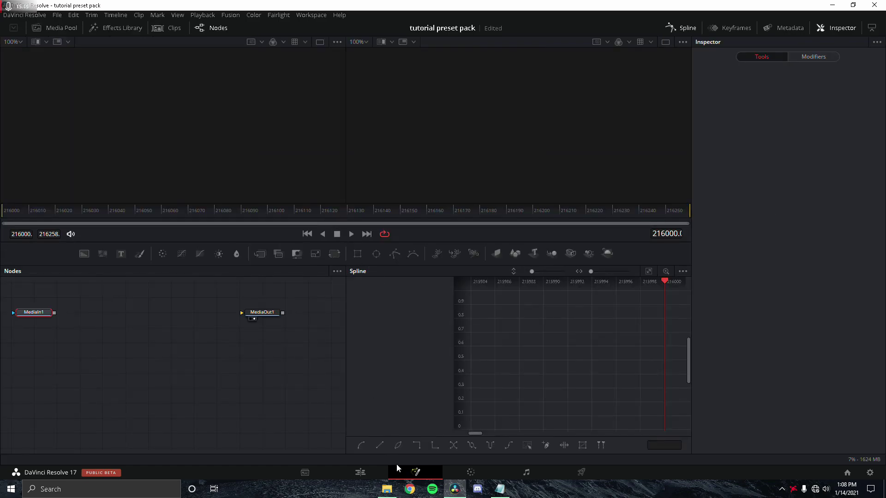
left_click(390, 493)
left_click_drag(412, 192, 154, 341)
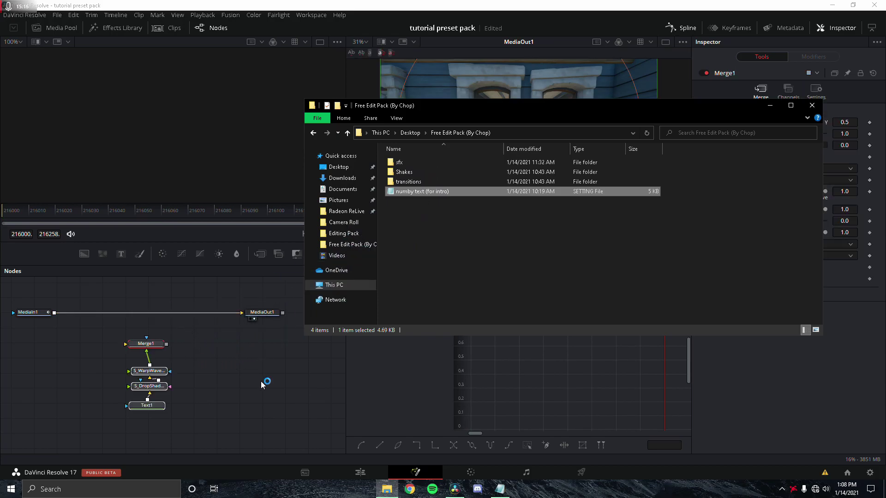
Connect MediaIn1 to Merge1 and Merge1 to MediaOut1, then reposition the preset nodes between them
left_click_drag(198, 312, 137, 352)
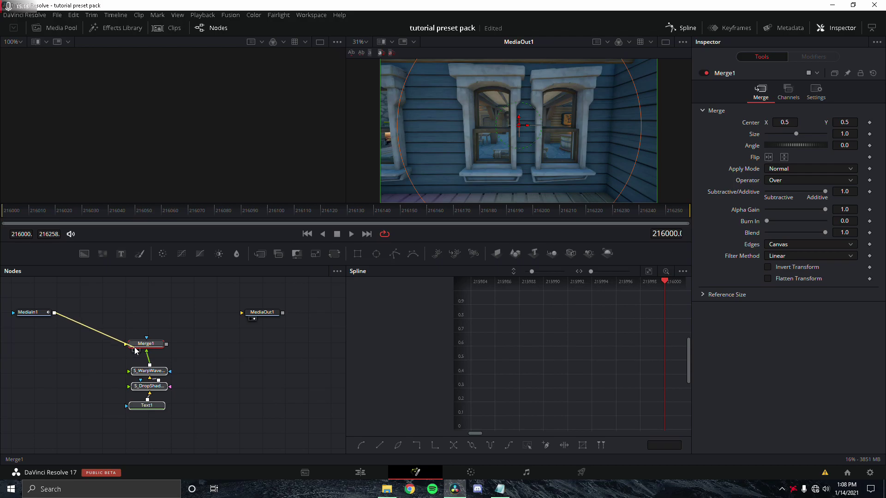
left_click_drag(166, 345, 250, 315)
left_click_drag(146, 344, 151, 333)
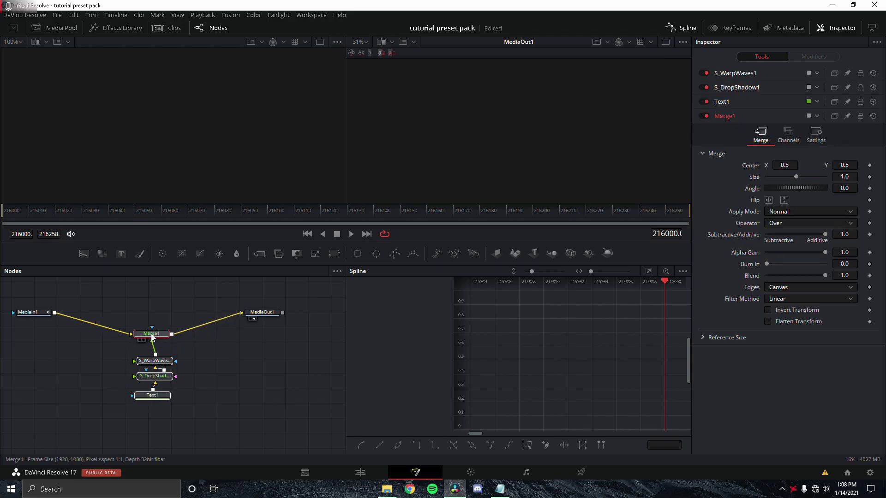
Replace the Text1 node's placeholder text with "chop highlights #1"
left_click(153, 396)
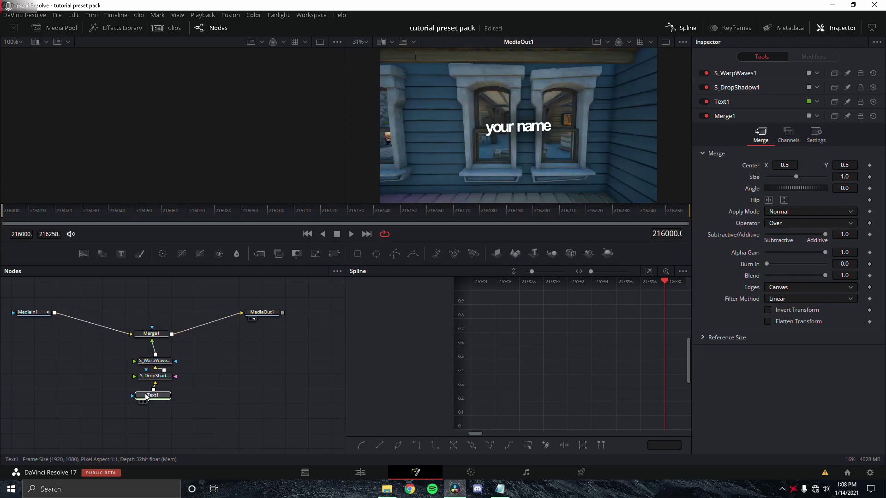
left_click(728, 156)
key("ctrl+a")
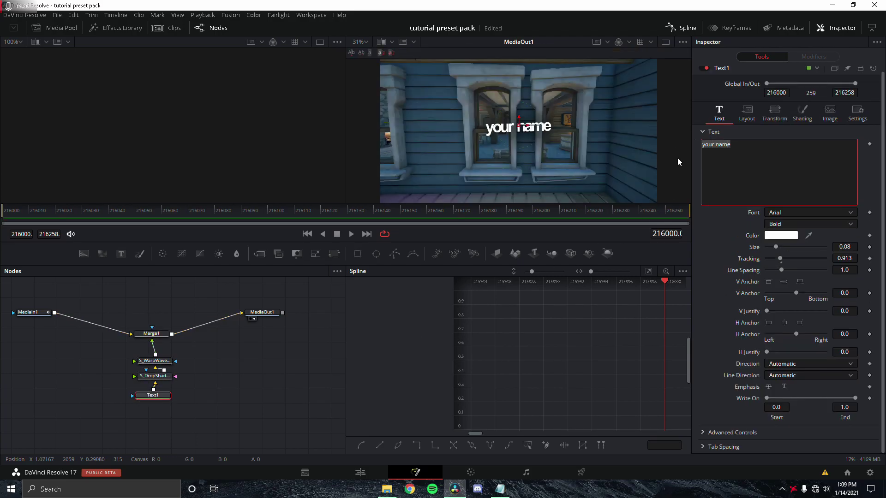
type("chop highliht")
key("BackSpace")
key("BackSpace")
key("BackSpace")
type("ights")
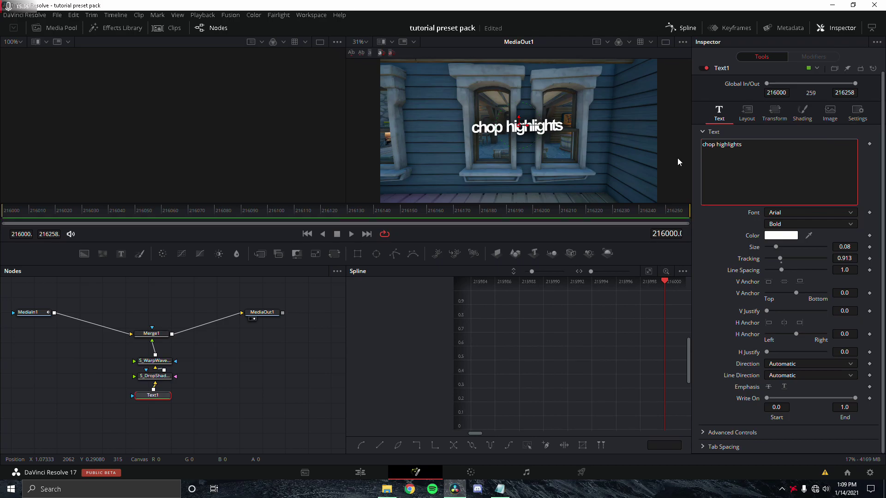
type(" #3")
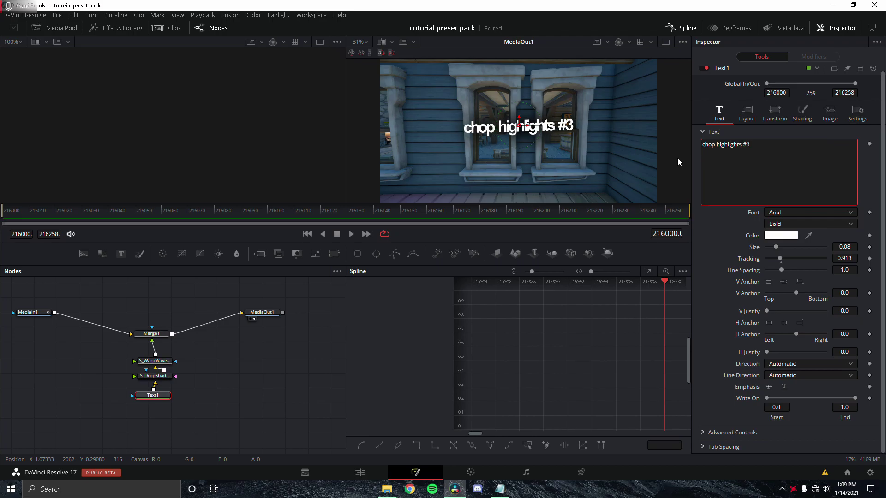
key("BackSpace")
type("1")
left_click(746, 212)
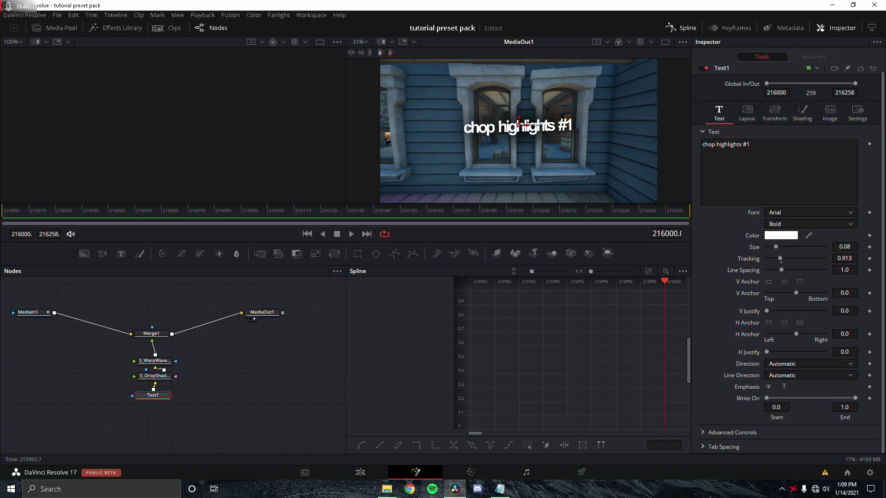
Return to the Edit page and play back the intro to check the title text
left_click(367, 474)
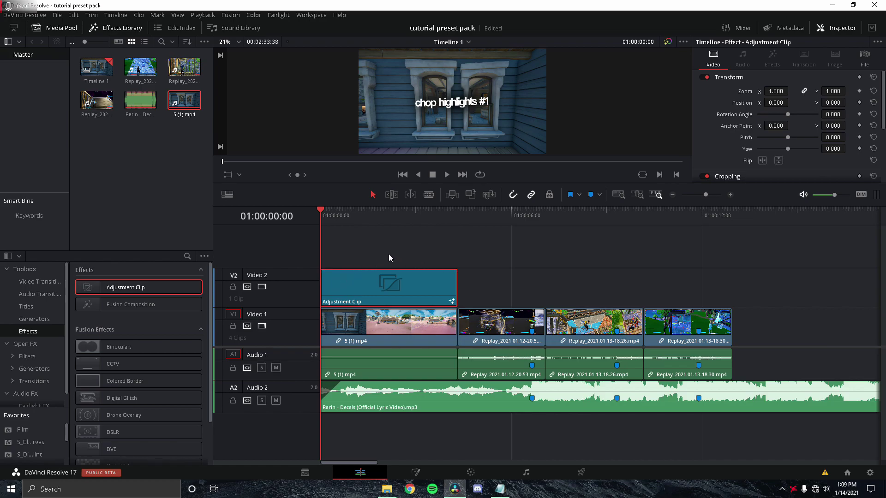
key("space")
left_click_drag(338, 233, 306, 220)
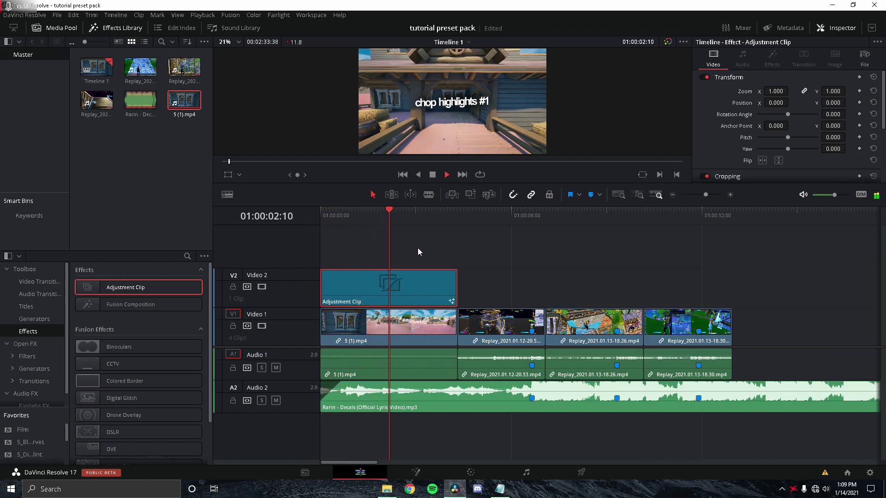
key("space")
Add a fade-in and a fade-out to the title adjustment clip and play back the intro to check both fades
left_click_drag(324, 271, 333, 271)
left_click_drag(458, 274, 448, 274)
key("Home")
key("space")
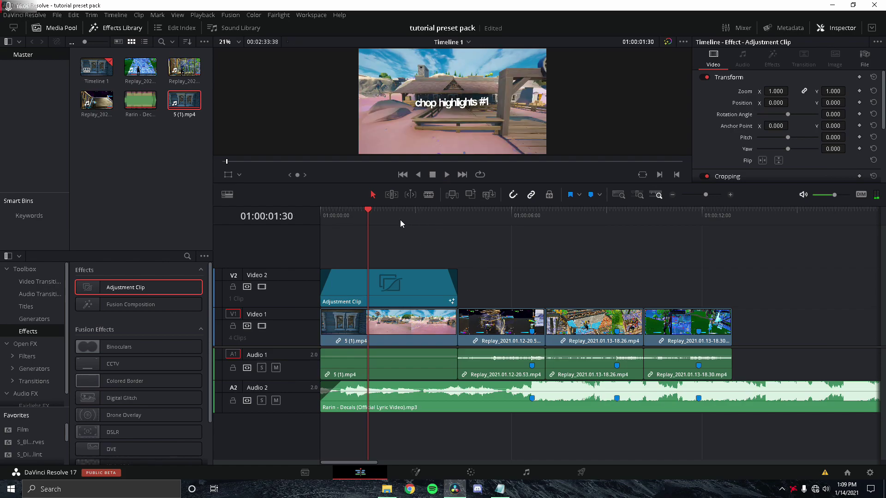
left_click(428, 217)
key("space")
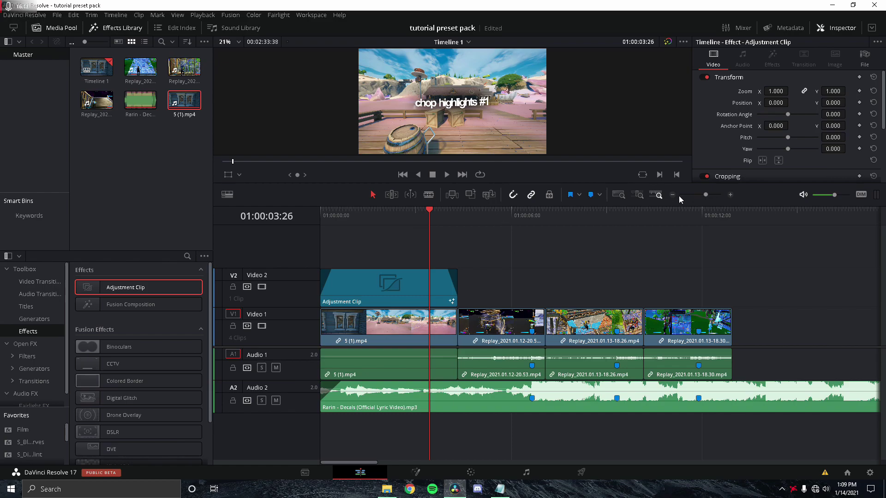
Place a second adjustment clip on Video 3 above the title adjustment clip at the timeline start, and scrub between the first song marker and the start
mouse_move(453, 273)
left_click_drag(146, 289, 291, 221)
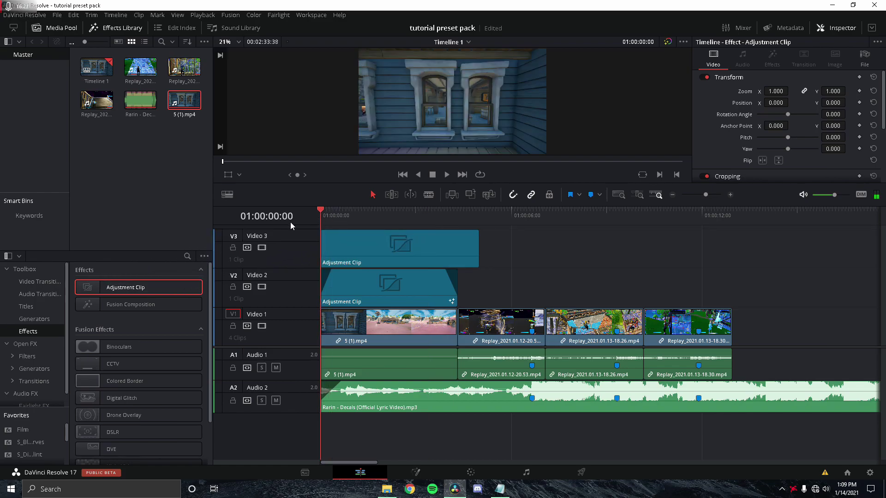
left_click(439, 250)
left_click_drag(521, 221, 527, 218)
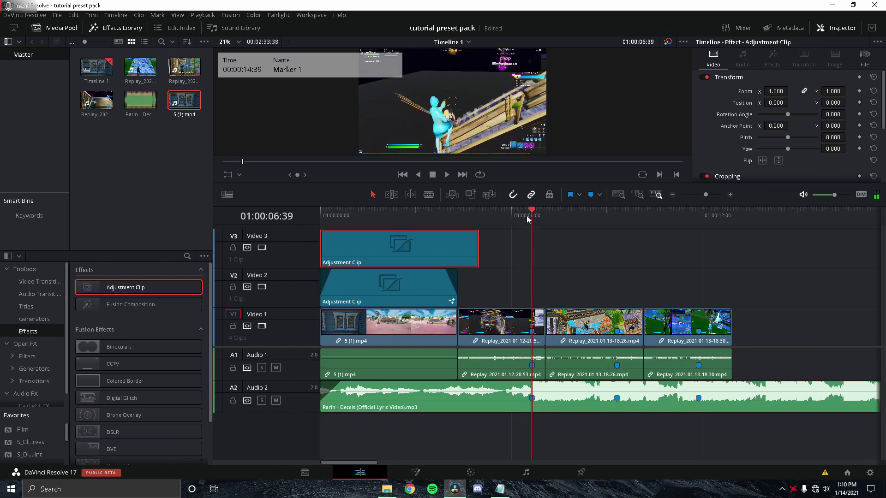
left_click_drag(530, 214, 315, 218)
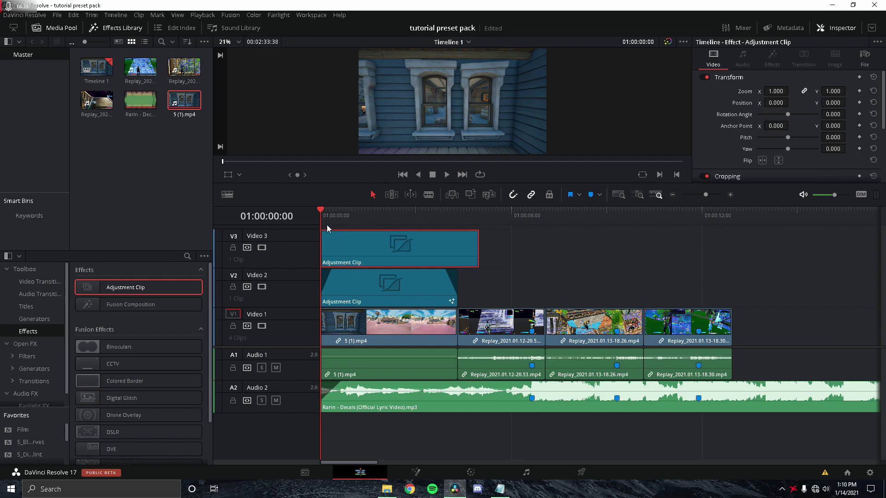
Open the Video 3 adjustment clip in Fusion, add the medium shake preset from the pack's Shakes folder, and hide the Spline view
left_click(415, 473)
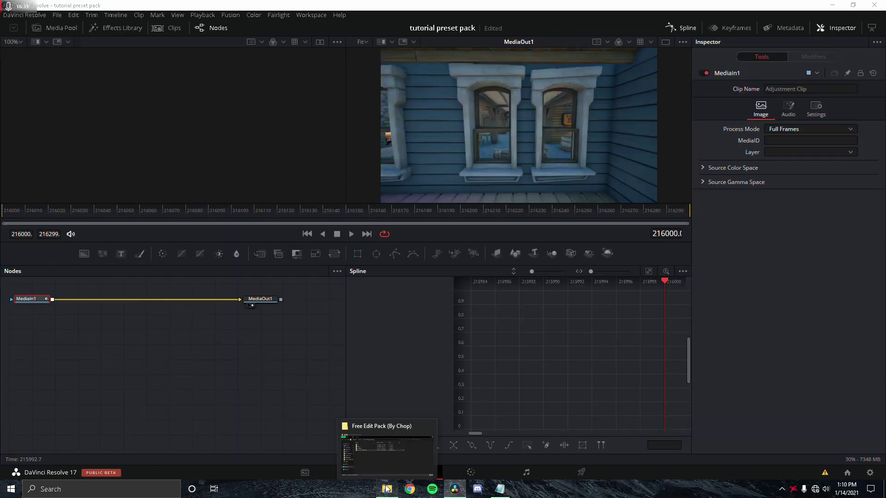
left_click(386, 489)
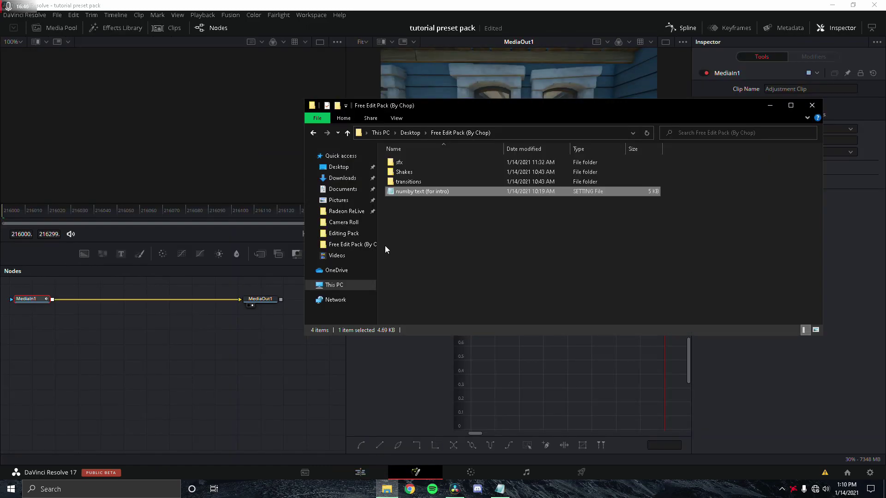
double_click(412, 172)
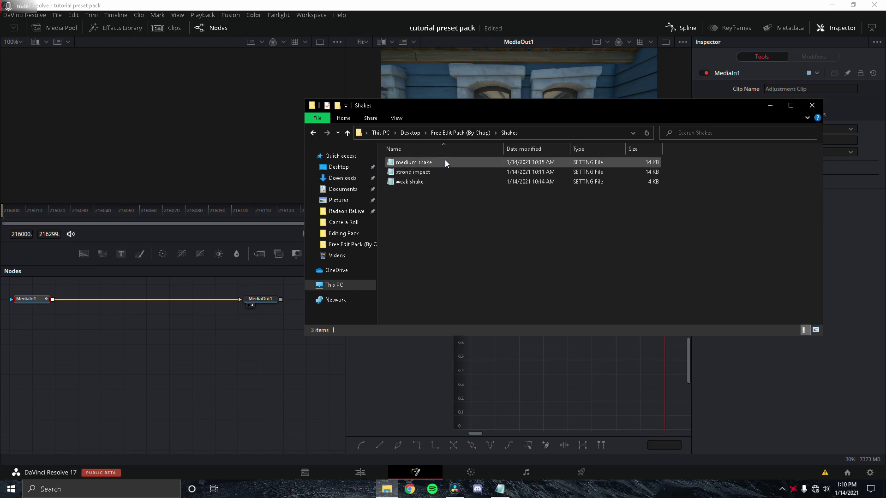
left_click(413, 171)
left_click_drag(406, 173, 164, 300)
left_click(425, 162)
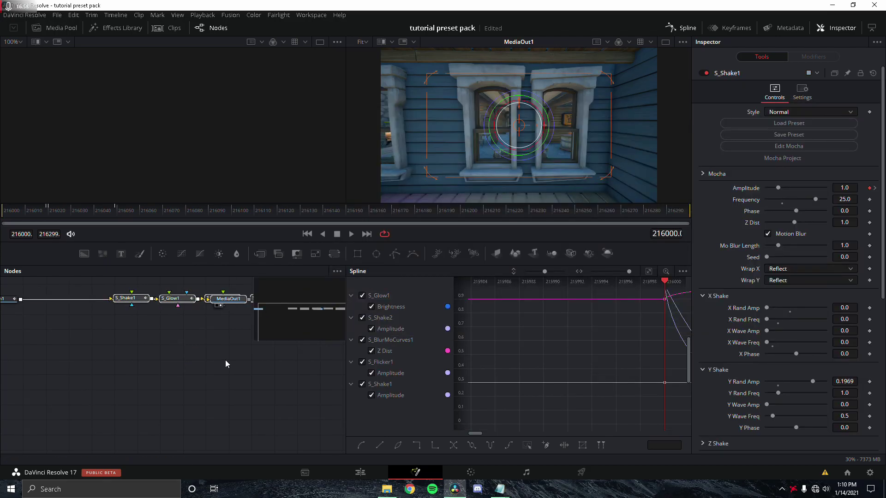
left_click(683, 28)
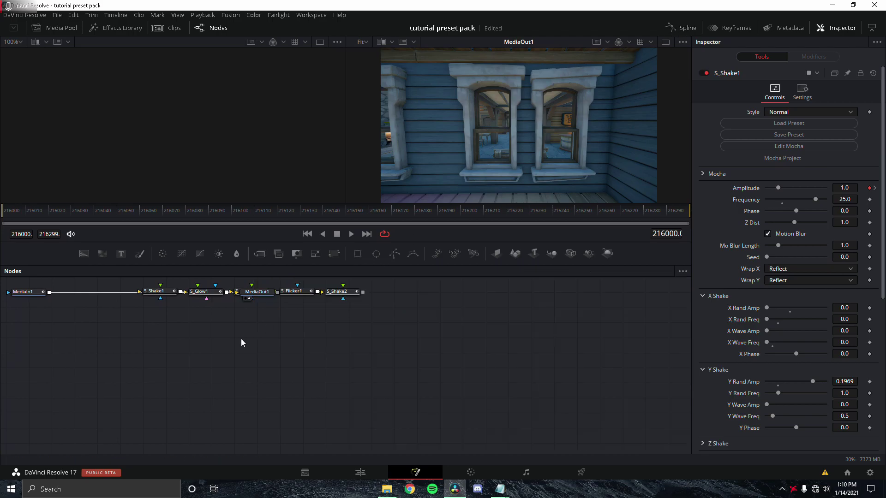
Spread out the S_Shake1, S_Glow1, blur, S_Flicker1 and S_Shake2 nodes below the MediaIn1–MediaOut1 connection
left_click_drag(156, 296, 100, 328)
left_click_drag(191, 294, 161, 341)
left_click_drag(237, 293, 214, 362)
left_click_drag(290, 291, 267, 356)
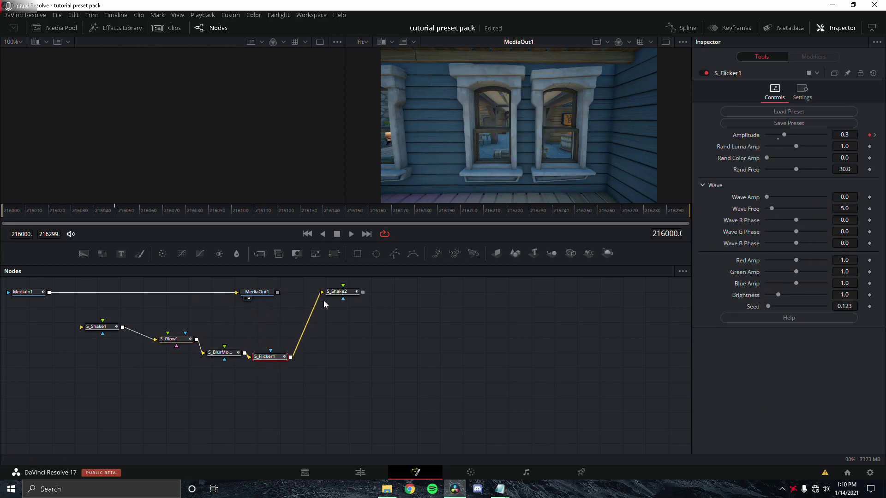
left_click_drag(339, 291, 326, 356)
Connect MediaIn1 to S_Shake1 and S_Shake2 to MediaOut1, and return to the Edit page
left_click_drag(235, 293, 88, 329)
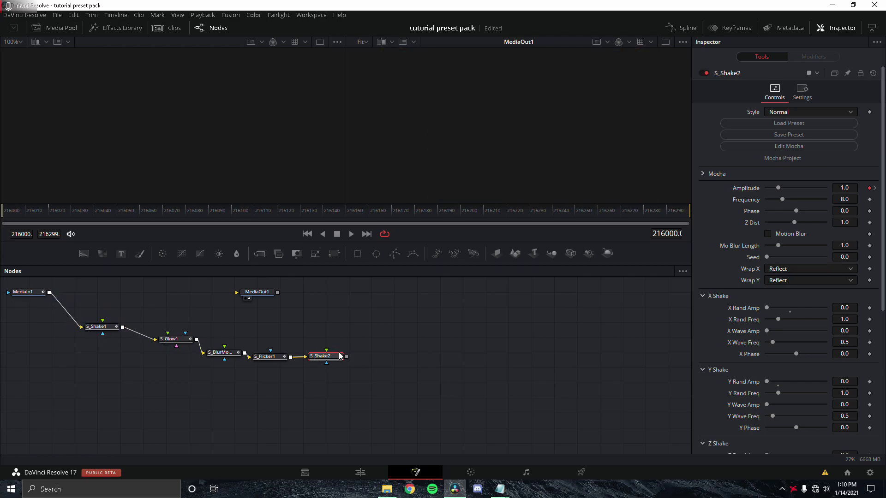
left_click_drag(347, 356, 407, 347)
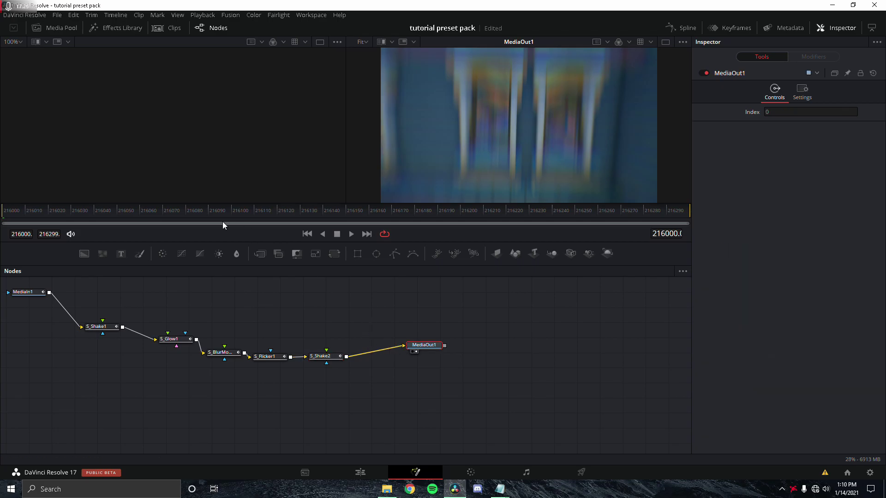
left_click(353, 472)
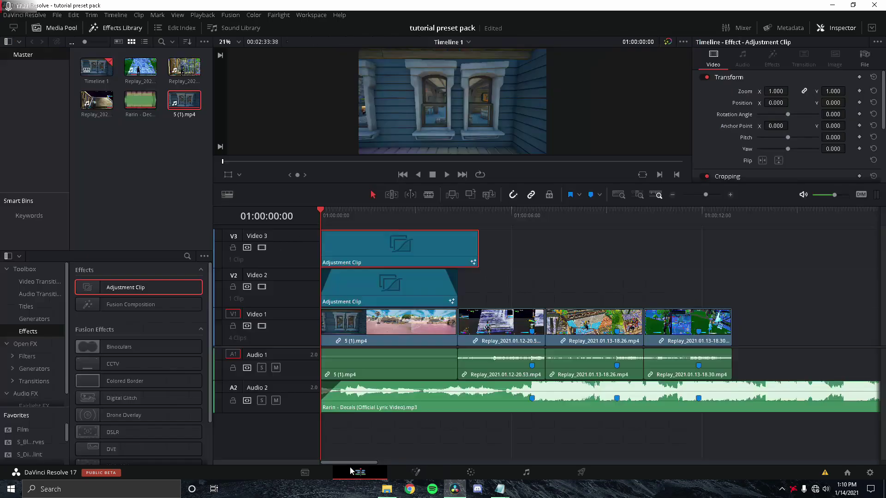
Move the shake adjustment clip to Video 2 at the first song marker and trim its end to the end of the first replay clip
left_click_drag(352, 249, 562, 284)
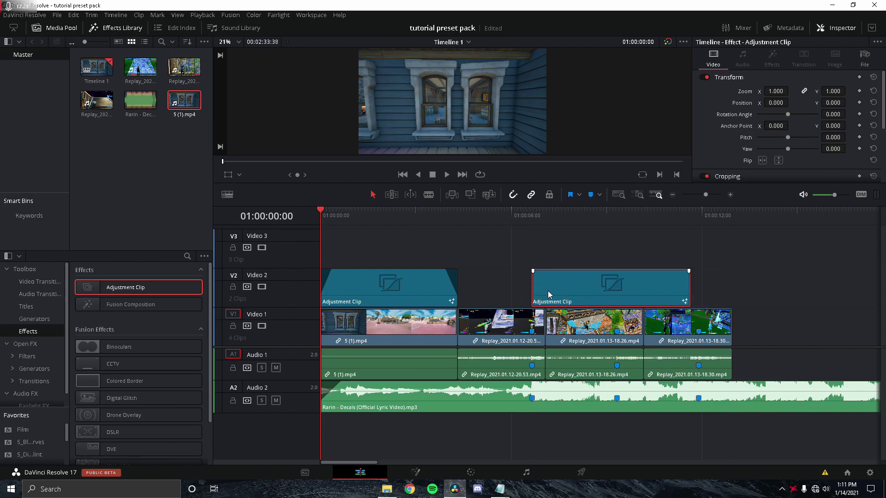
left_click(531, 213)
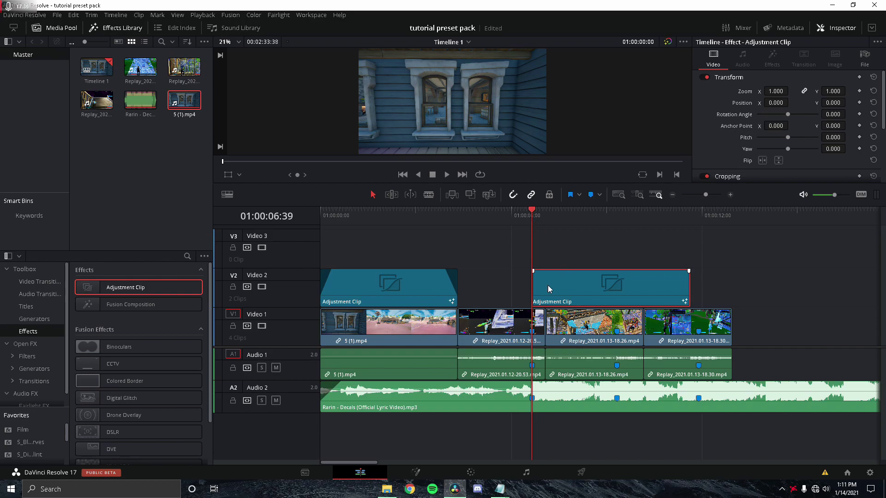
left_click_drag(688, 287, 546, 303)
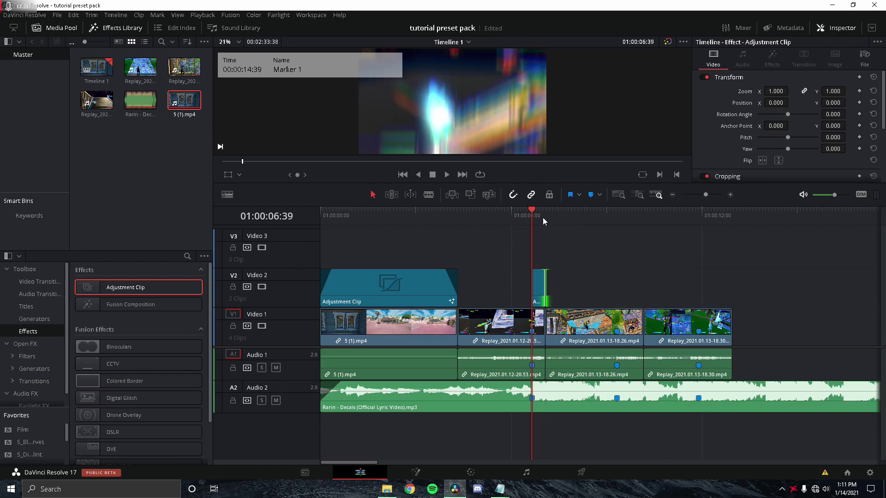
Play back the section around the first song marker to check the shake effect on the replay clip
left_click(520, 214)
key("space")
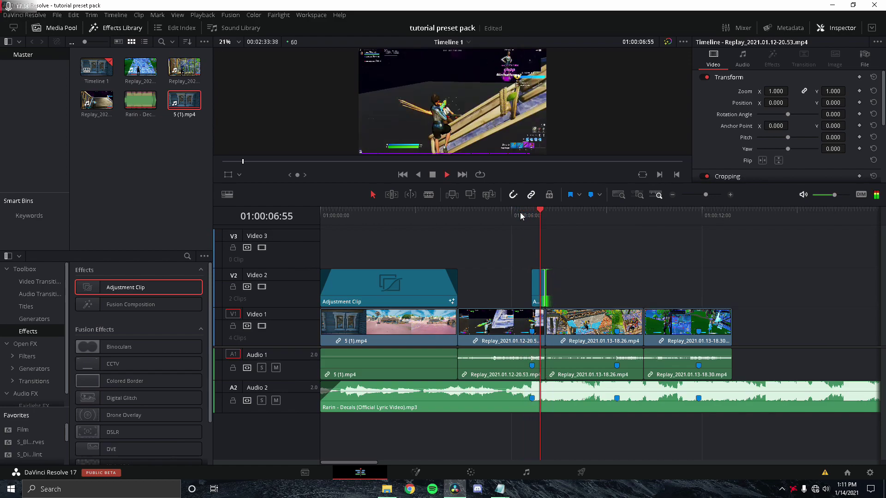
left_click(530, 214)
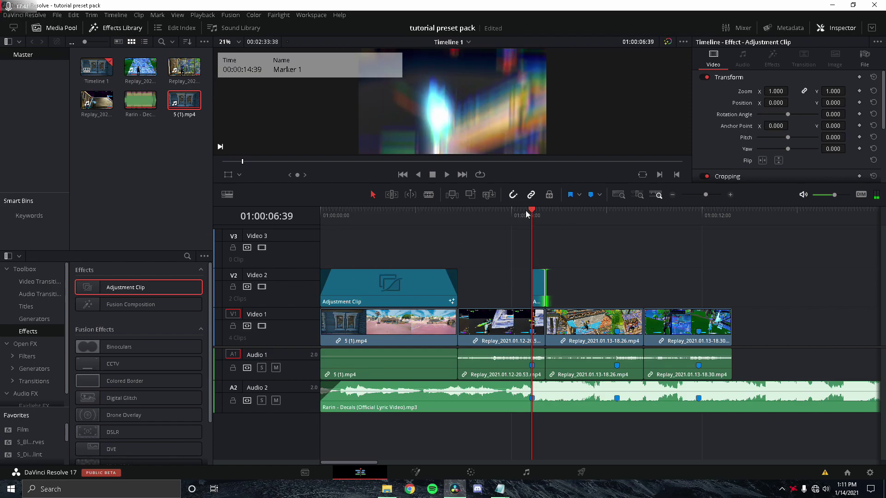
left_click(522, 214)
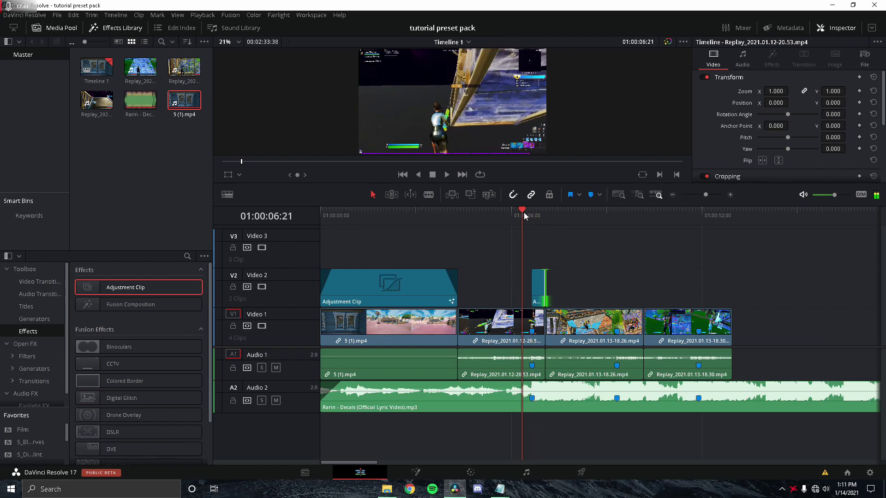
key("space")
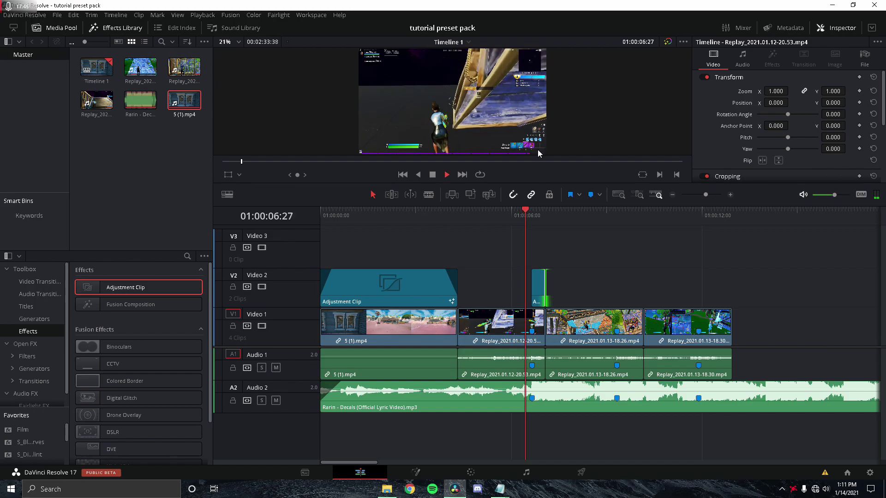
left_click_drag(700, 192, 709, 195)
left_click(560, 215)
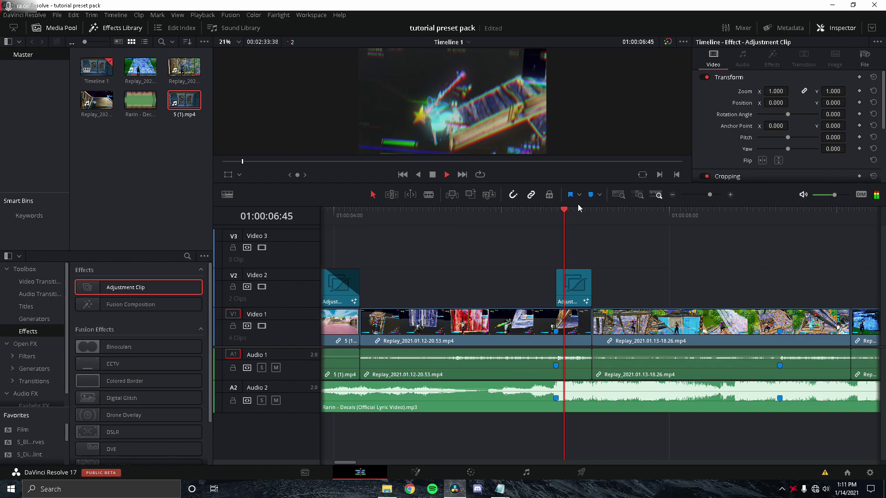
left_click(557, 213)
key("Down")
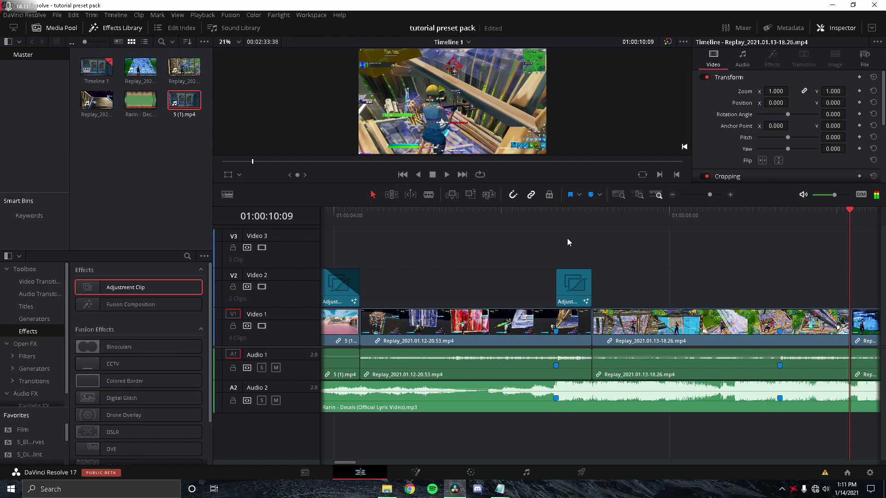
left_click(558, 211)
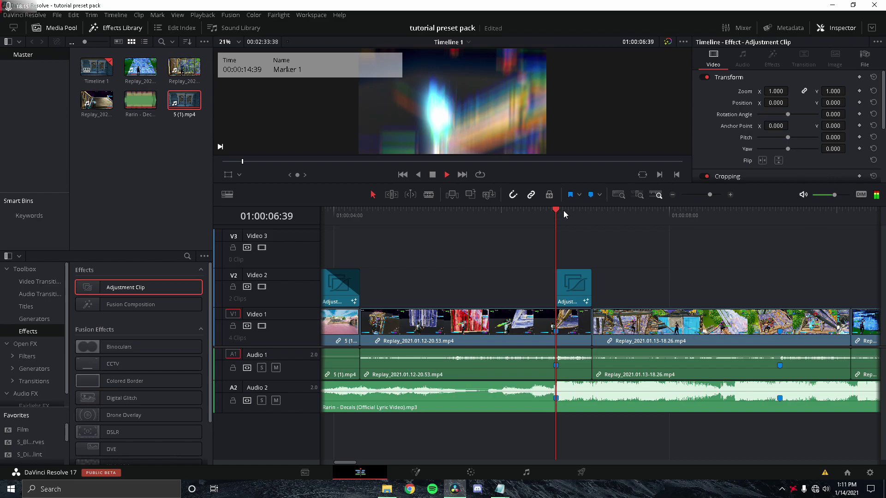
key("space")
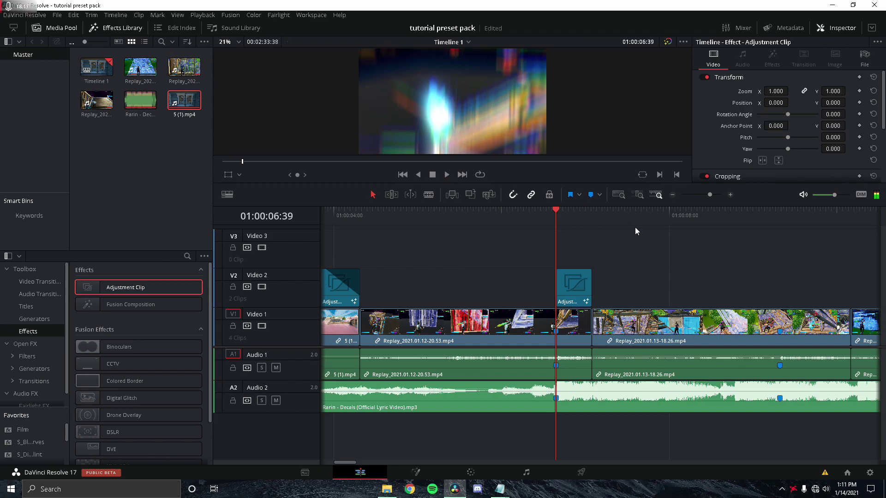
Place a new adjustment clip on Video 3 at the timeline start and select it with the playhead at the start
scroll(635, 229, "right", 5)
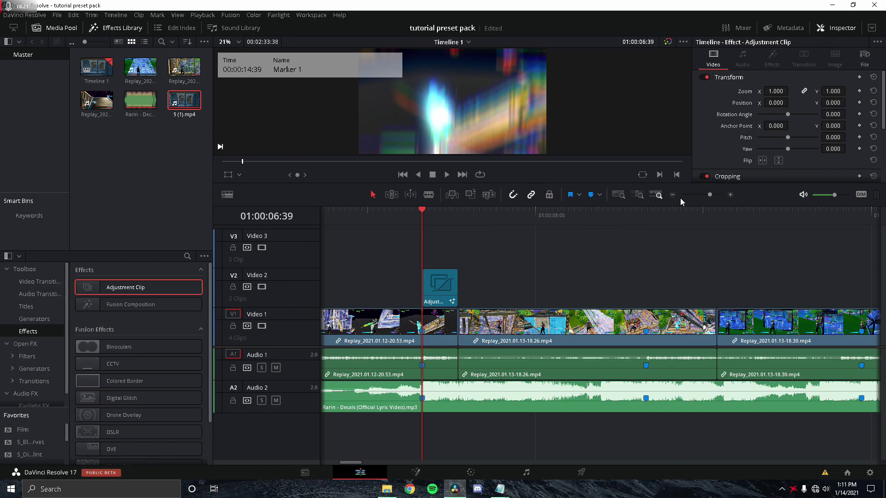
left_click_drag(712, 196, 708, 198)
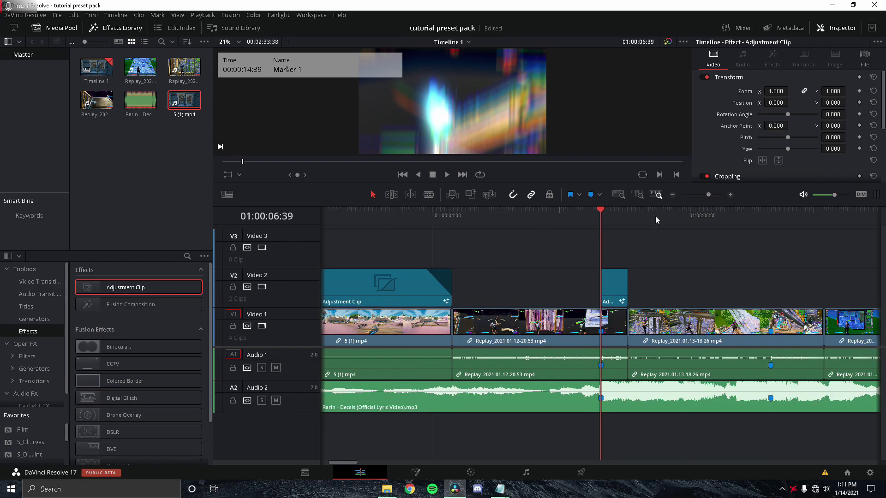
left_click_drag(661, 254, 565, 273)
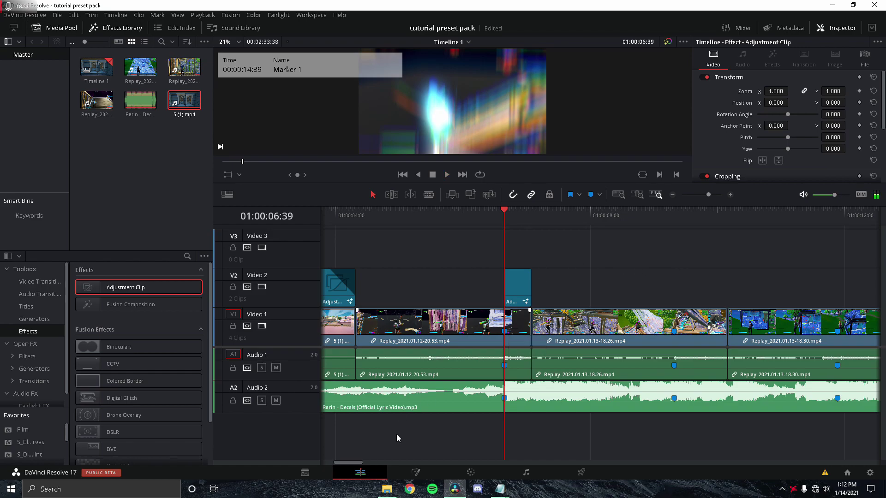
scroll(638, 304, "left", 10)
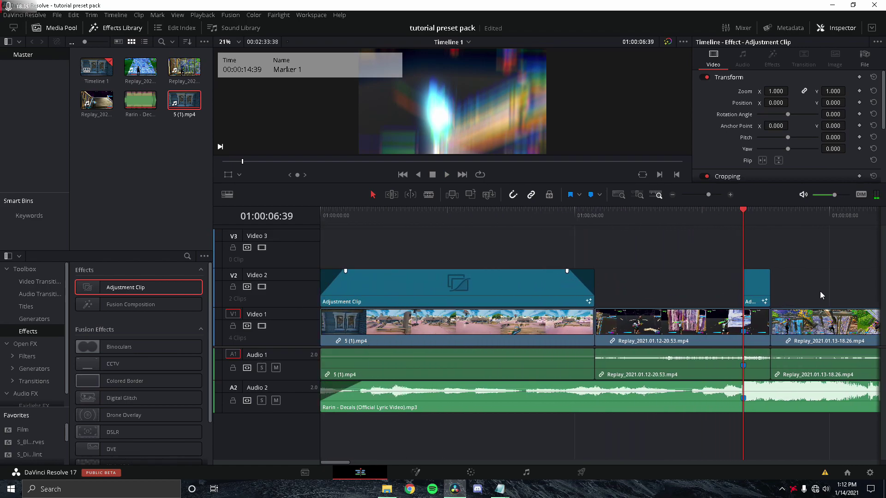
left_click_drag(139, 287, 329, 259)
left_click(331, 215)
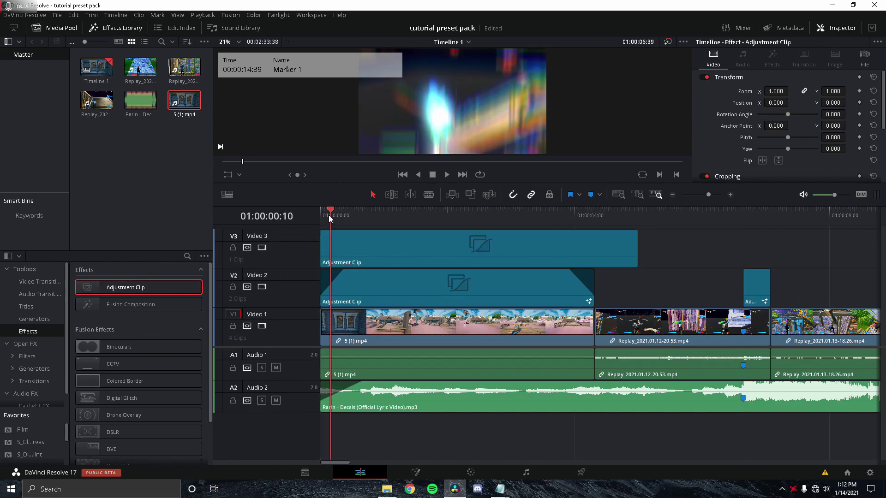
left_click(379, 257)
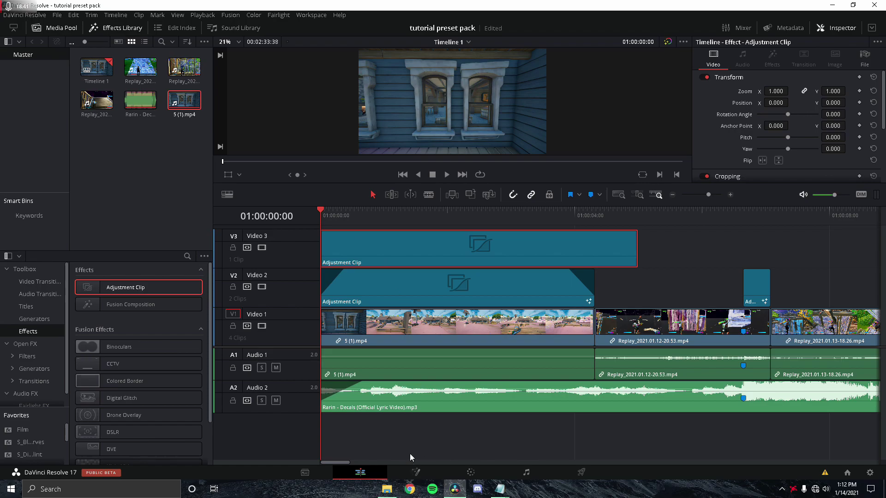
Open the new Video 3 adjustment clip in Fusion and add the strong impact preset from the Shakes folder
left_click(414, 474)
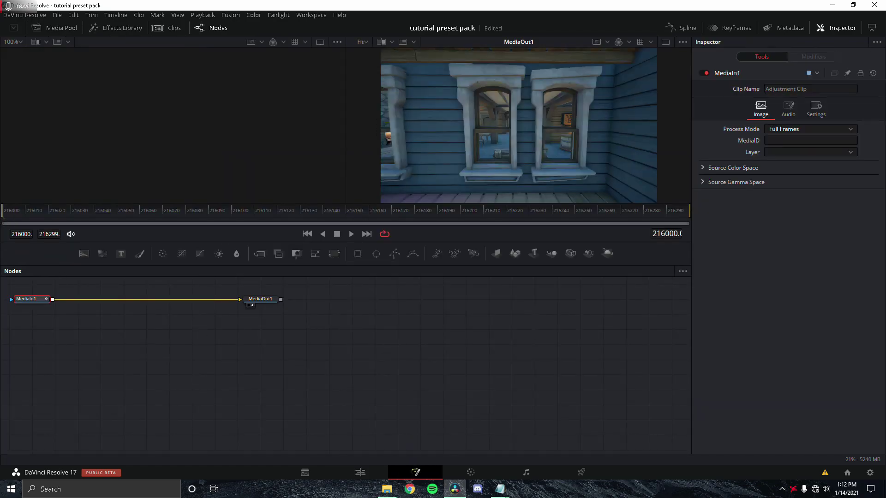
left_click(386, 488)
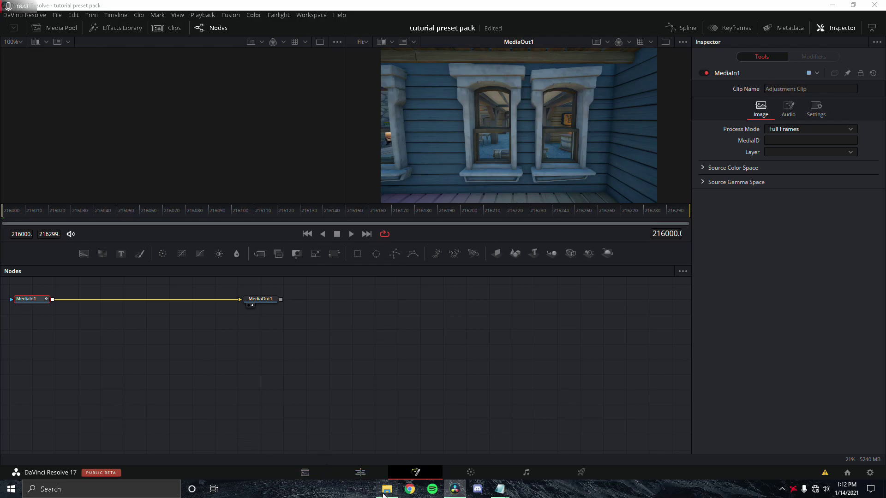
left_click(425, 173)
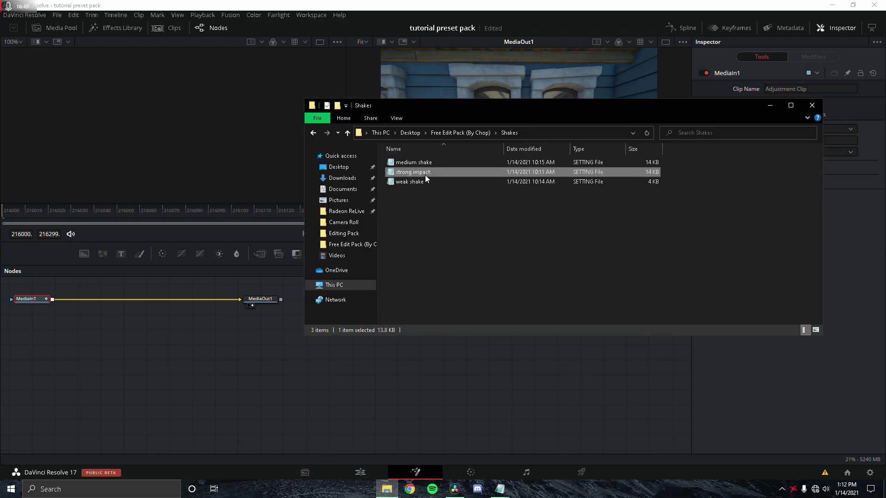
left_click_drag(424, 172, 460, 214)
left_click(459, 214)
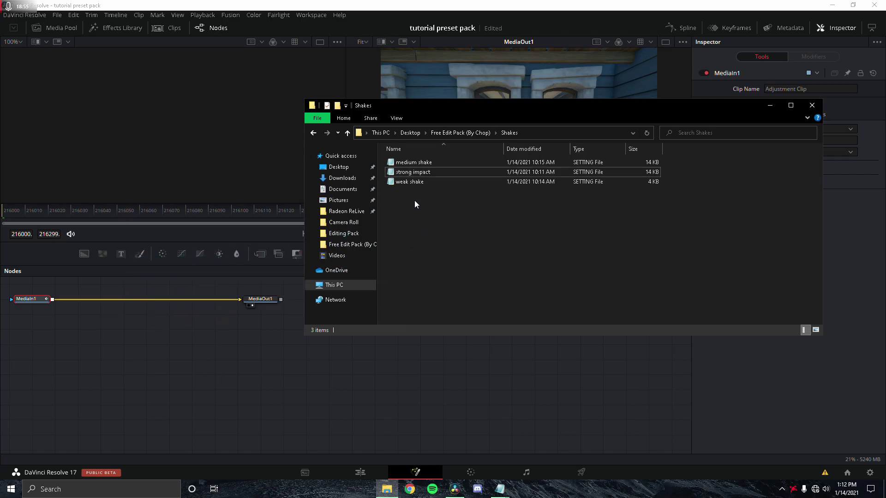
left_click(421, 175)
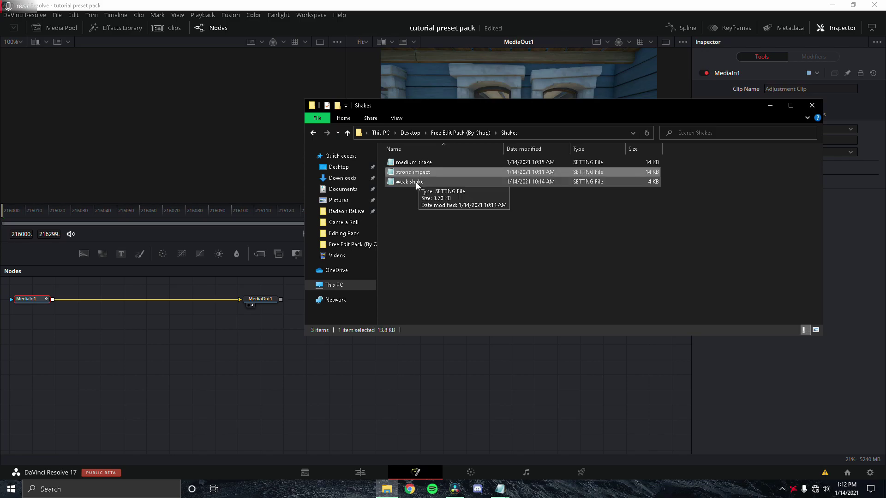
left_click_drag(428, 173, 145, 300)
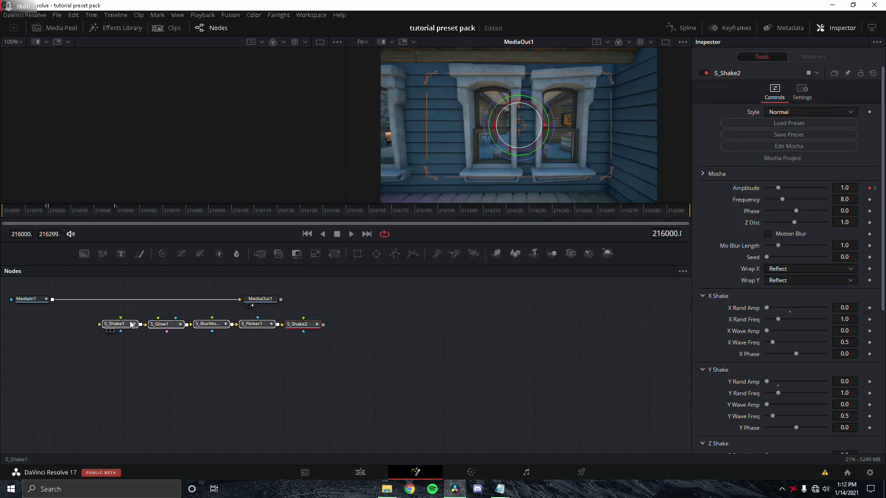
Wire the strong impact nodes between MediaIn1 and MediaOut1, and return to the Edit page
left_click_drag(211, 300, 132, 326)
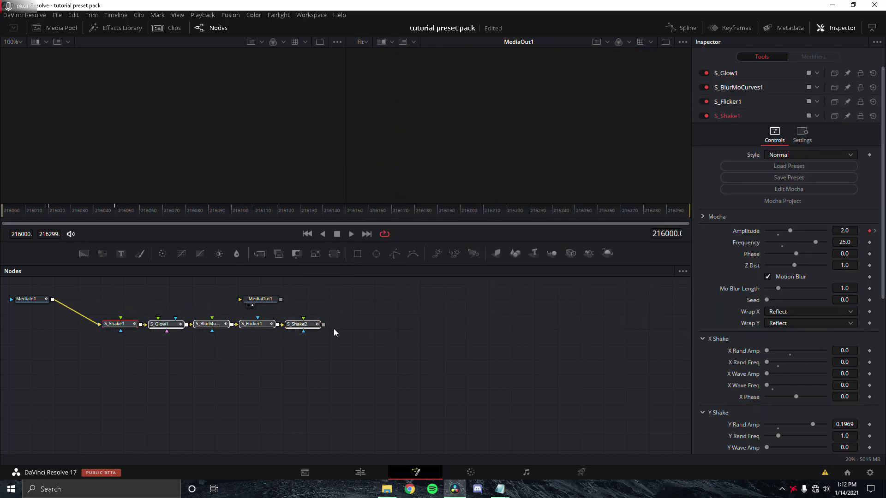
left_click_drag(324, 328, 395, 317)
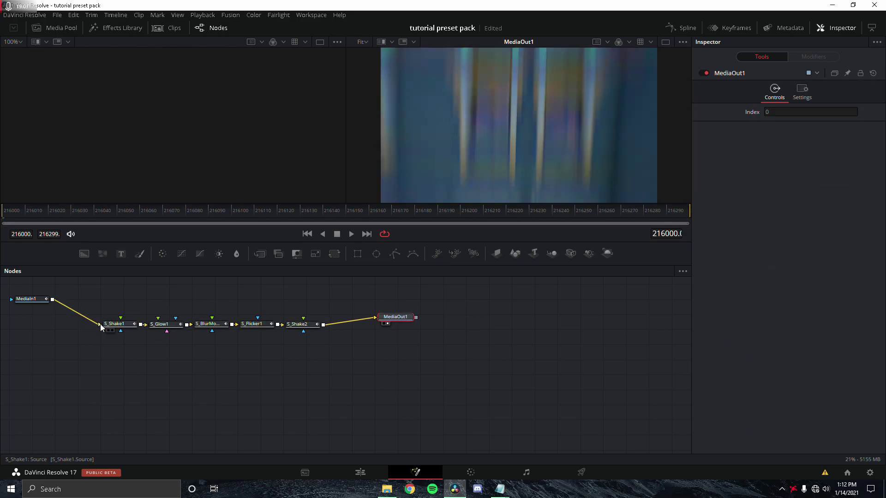
left_click(360, 472)
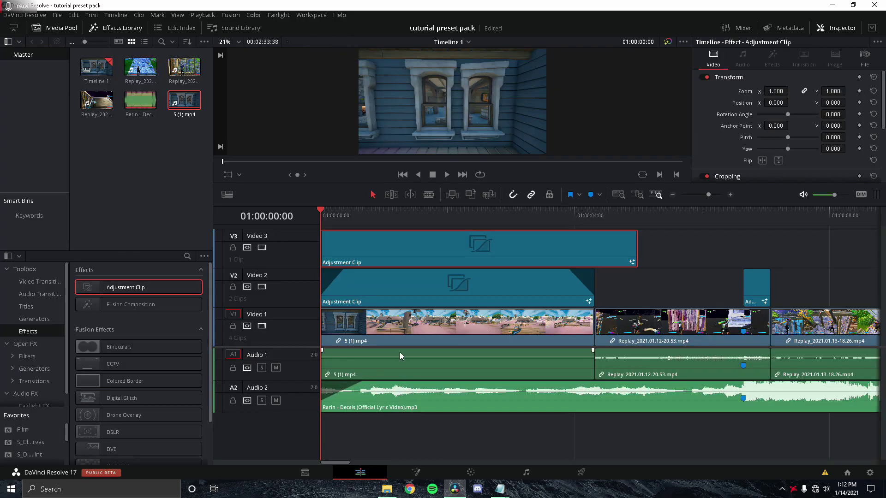
Move the strong impact adjustment clip to Video 2 at the second song marker and trim it to the end of Replay_2021.01.13-18.26.mp4
mouse_move(342, 266)
left_mouse_down()
mouse_move(812, 250)
mouse_move(690, 258)
mouse_move(729, 247)
mouse_move(759, 281)
mouse_move(777, 284)
left_mouse_up()
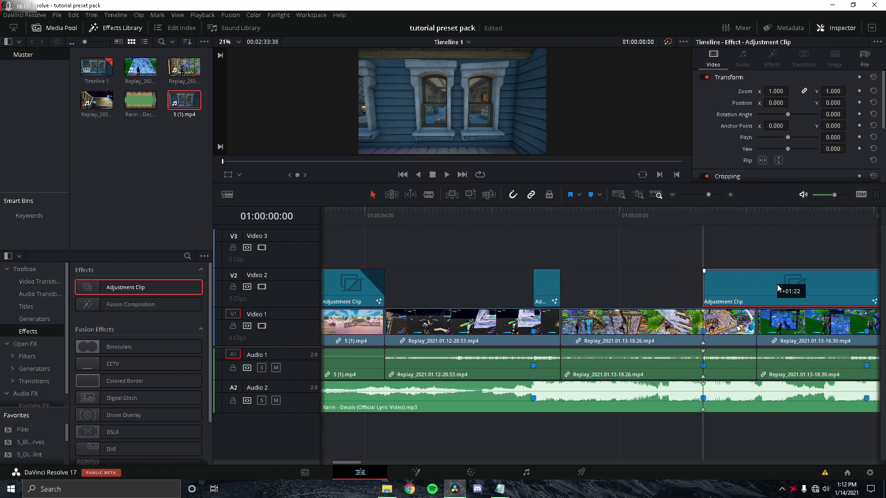
scroll(589, 245, "right", 3)
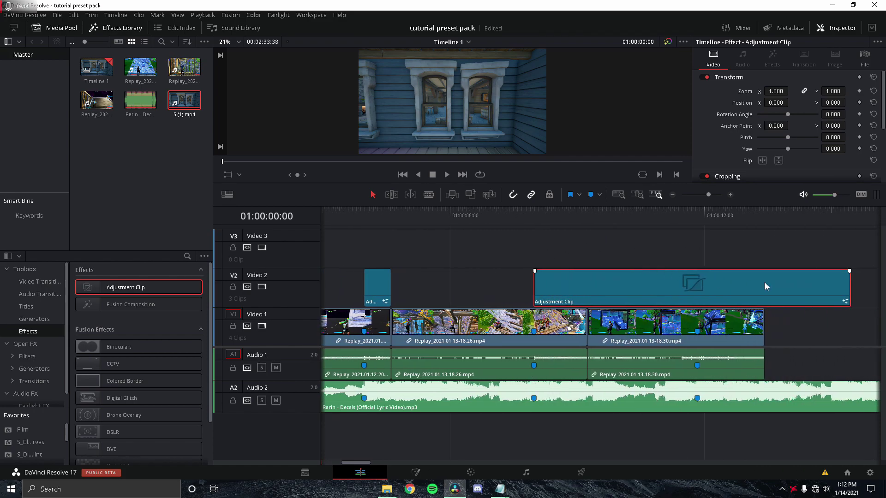
left_click_drag(597, 218, 593, 247)
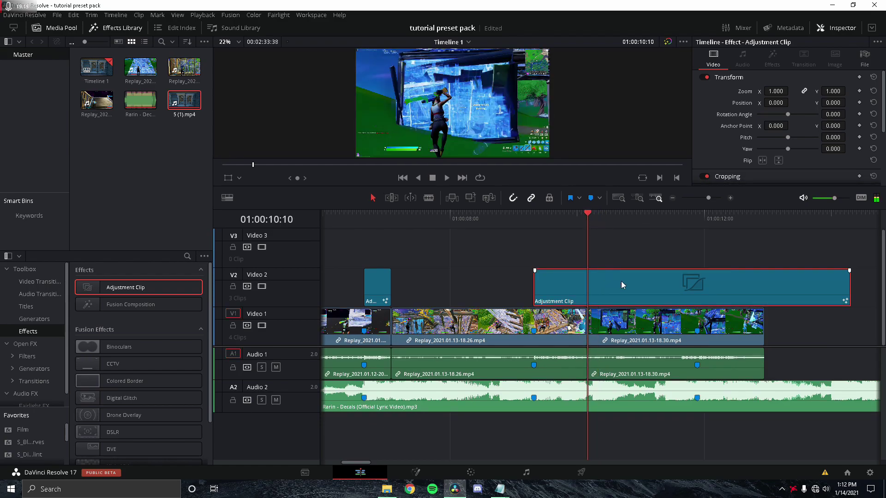
key("ctrl+b")
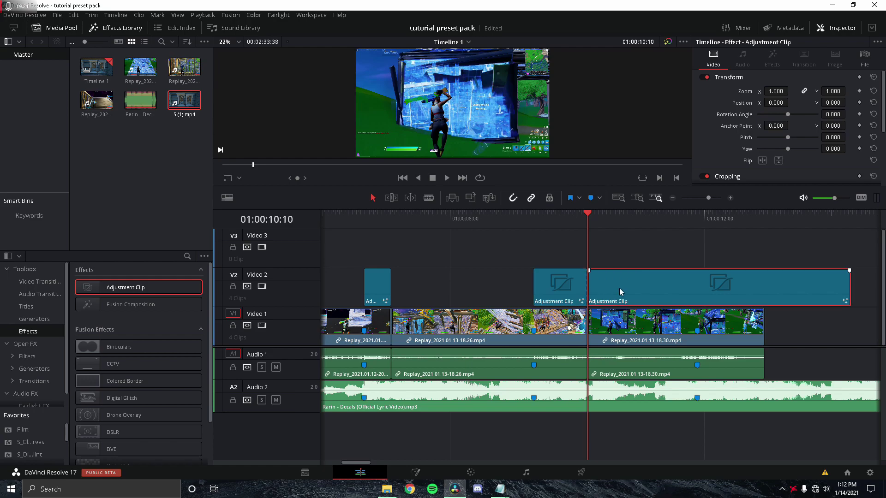
left_click(619, 287)
key("Delete")
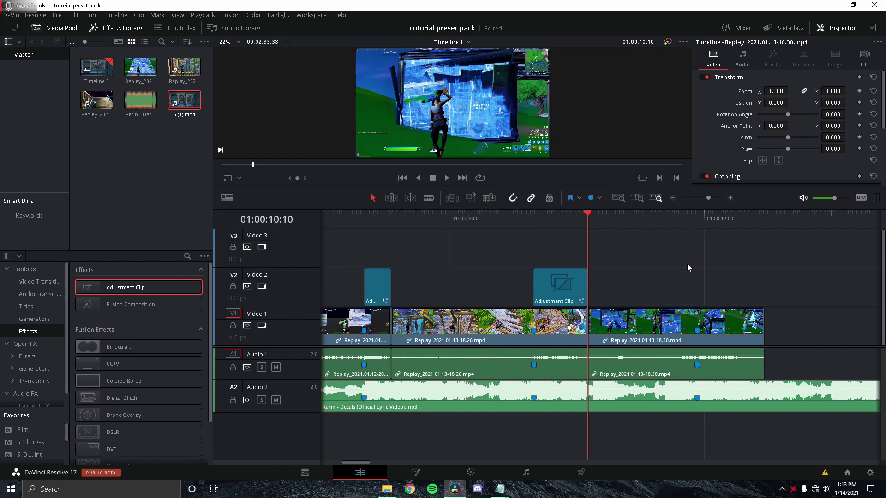
Place a new adjustment clip on Video 3 at the timeline start and set the playhead to its beginning
left_click(693, 215)
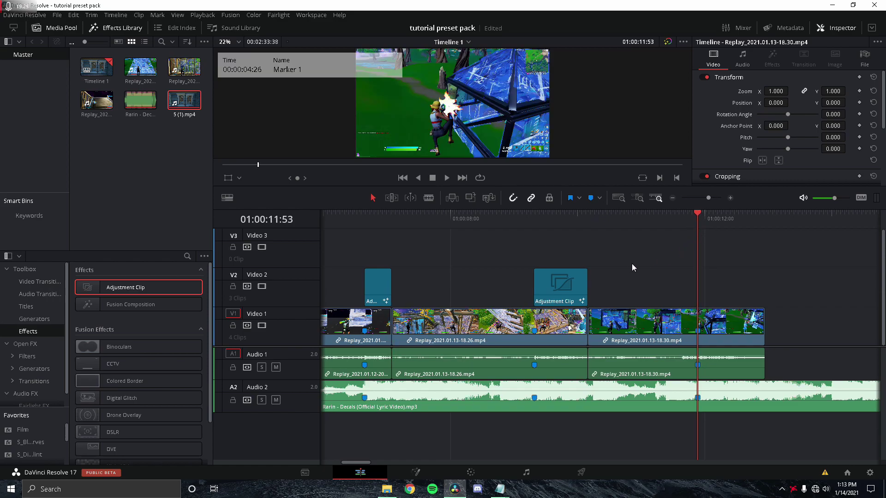
scroll(632, 264, "left", 6)
scroll(463, 241, "left", 4)
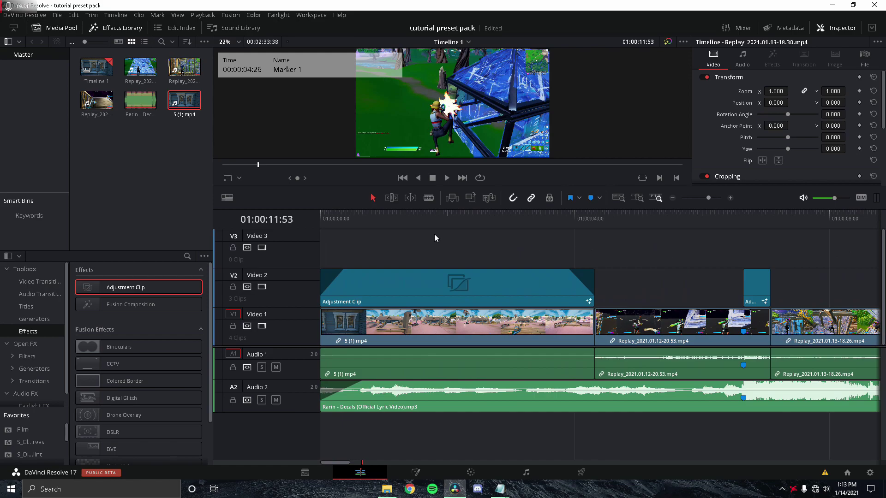
left_click_drag(134, 277, 332, 230)
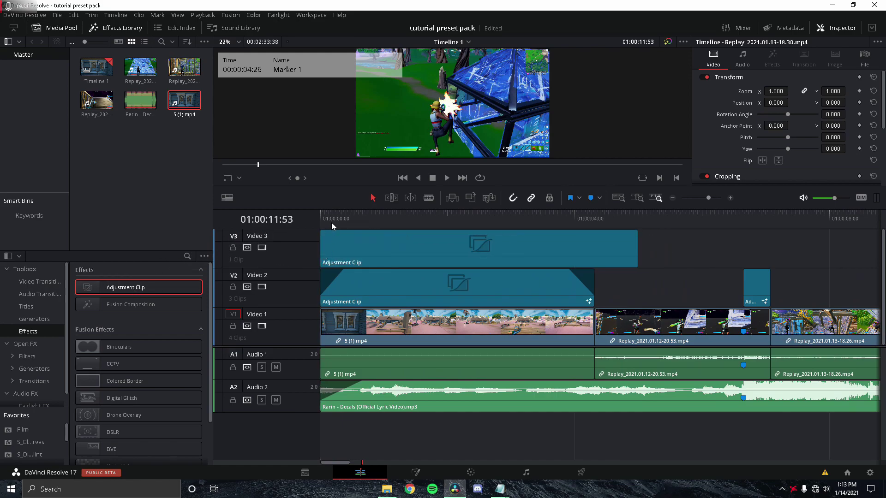
left_click(331, 224)
Open the new adjustment clip in Fusion, insert the weak shake preset between MediaIn1 and MediaOut1, and return to the Edit page
left_click(414, 469)
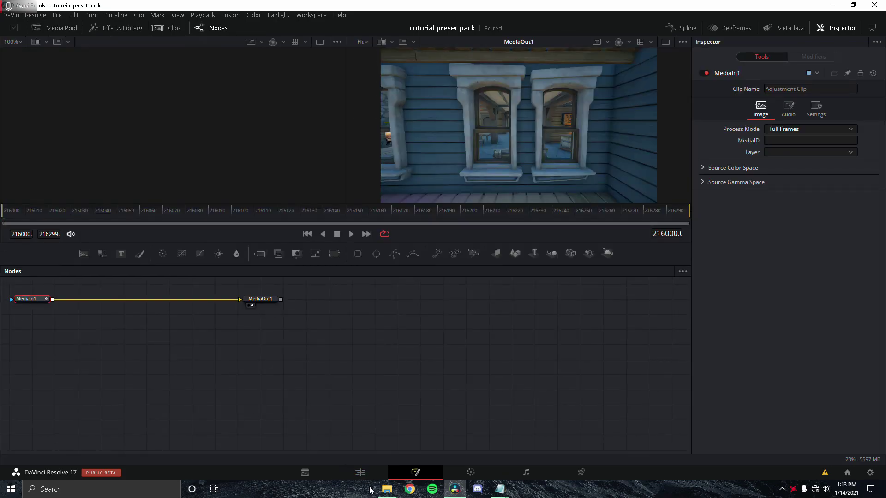
left_click(387, 488)
left_click_drag(410, 182, 140, 310)
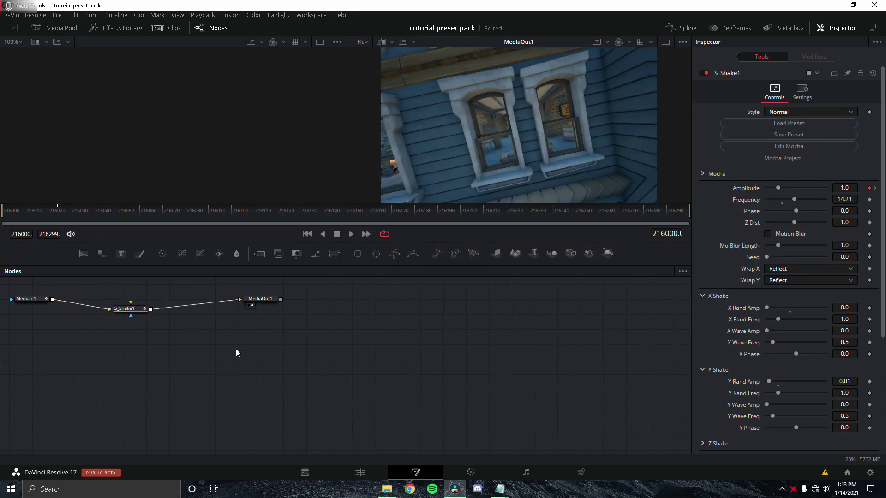
left_click(361, 472)
Move the weak shake adjustment clip to Video 2 at the third song marker, trim it to the last replay clip's end, and play it back
left_click(353, 277)
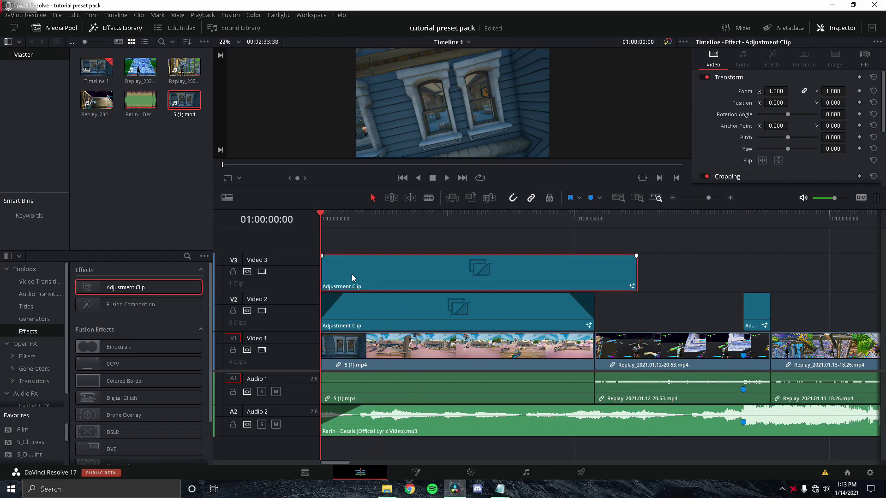
left_click_drag(343, 269, 674, 309)
left_click(646, 214)
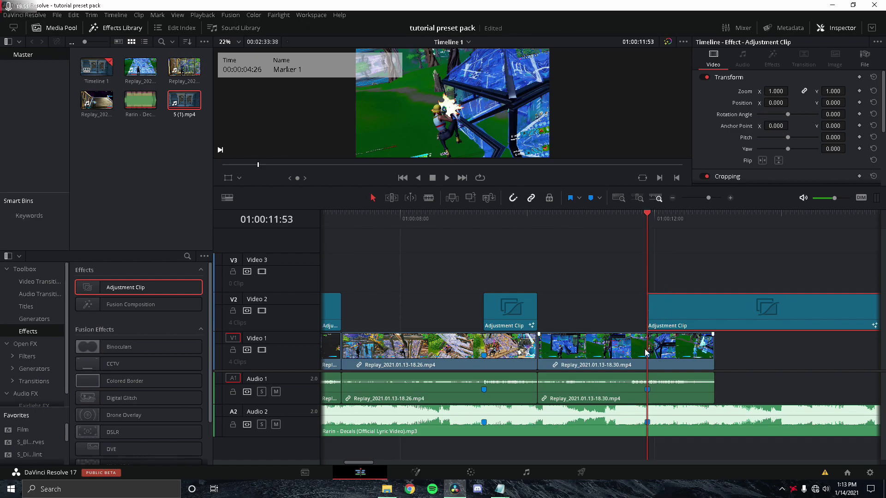
scroll(603, 231, "right", 3)
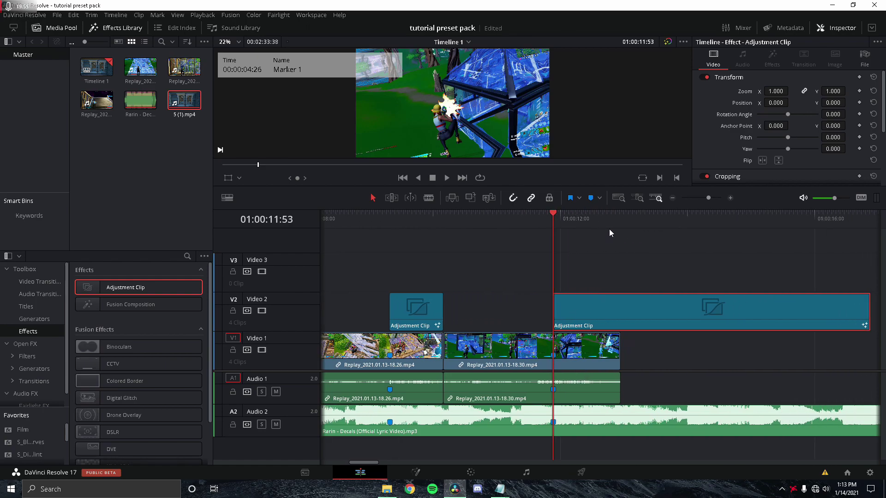
left_click(621, 217)
key("ctrl+b")
key("Delete")
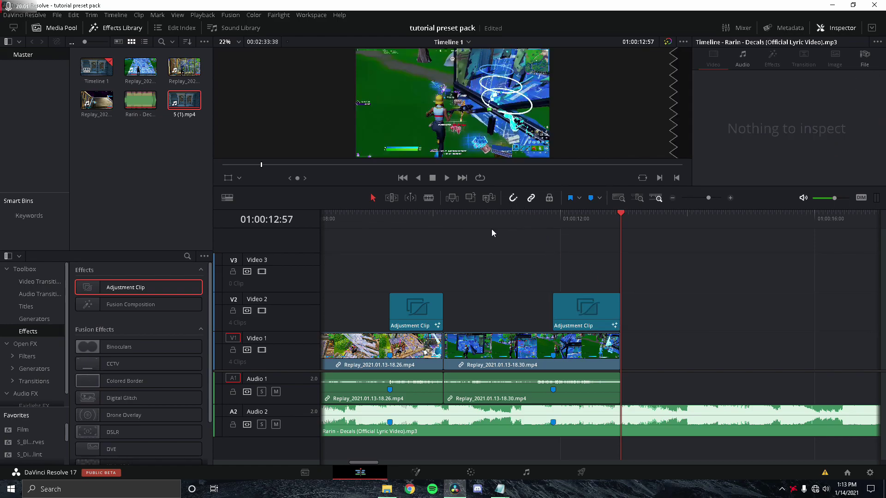
mouse_move(521, 225)
left_mouse_down()
mouse_move(550, 226)
mouse_move(528, 230)
left_mouse_up()
key("space")
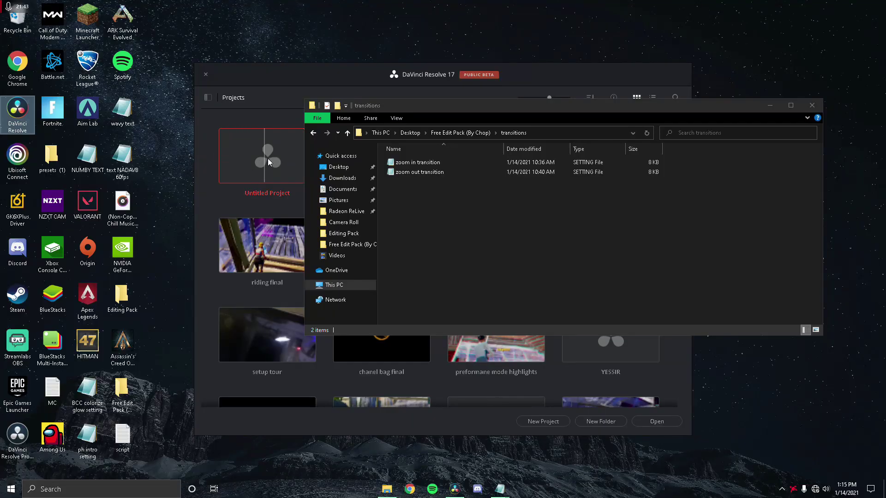
Reopen the tutorial preset pack project and place an adjustment clip on Video 3 at the timeline start
left_click(419, 76)
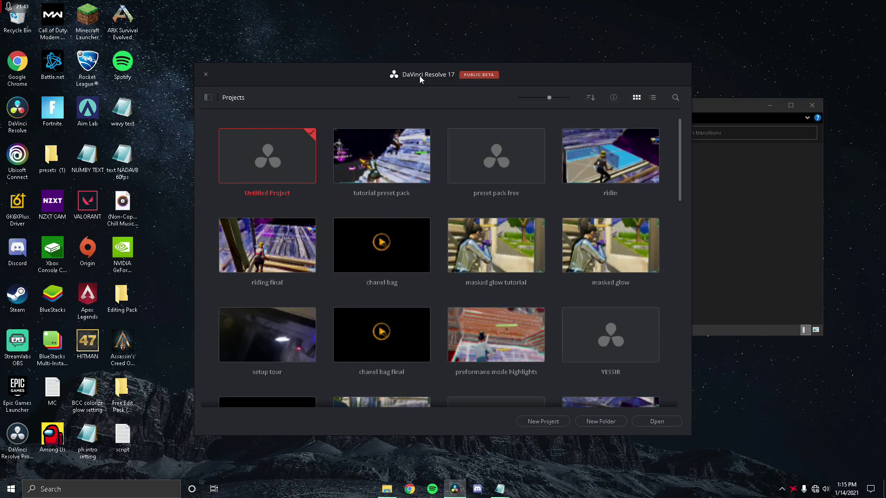
double_click(401, 172)
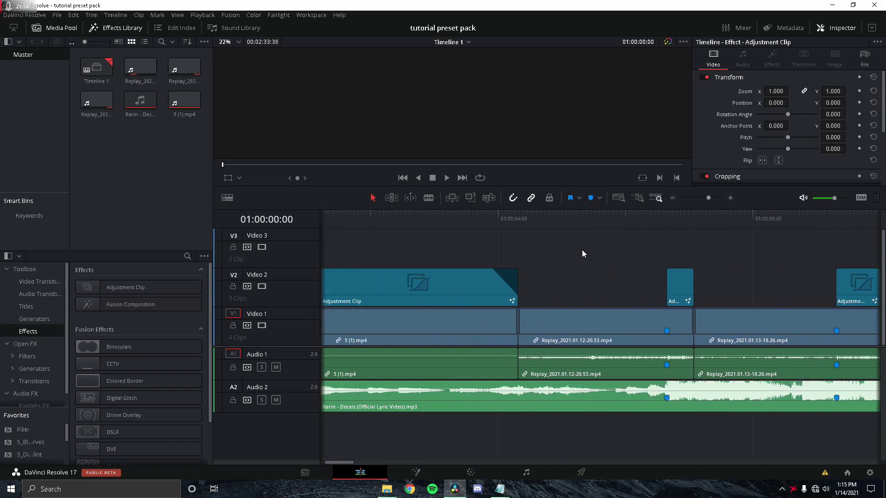
left_click_drag(104, 292, 322, 251)
In Fusion, insert the weak shake preset from the Shakes folder between MediaIn1 and MediaOut1, and return to the Edit page
left_click(414, 471)
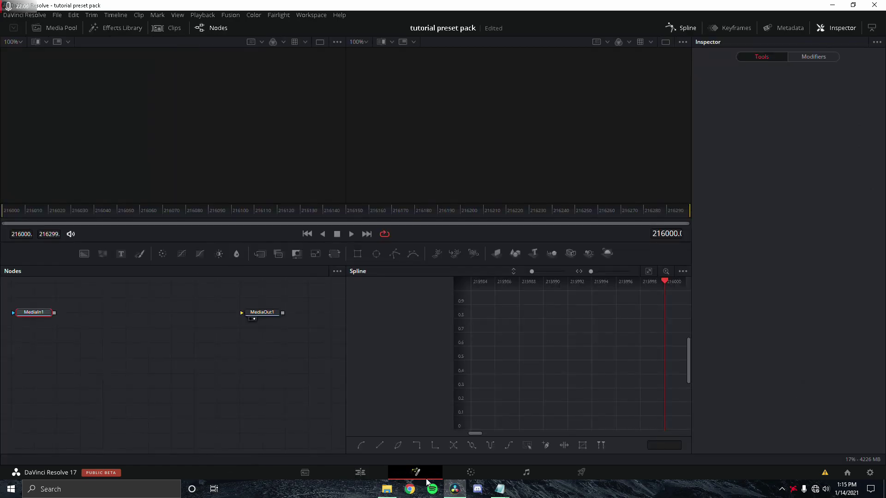
left_click(386, 490)
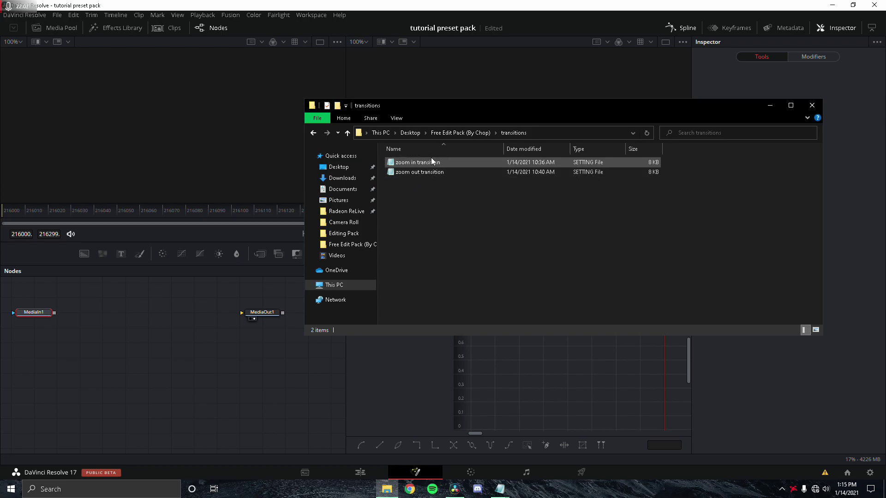
left_click(461, 134)
double_click(405, 165)
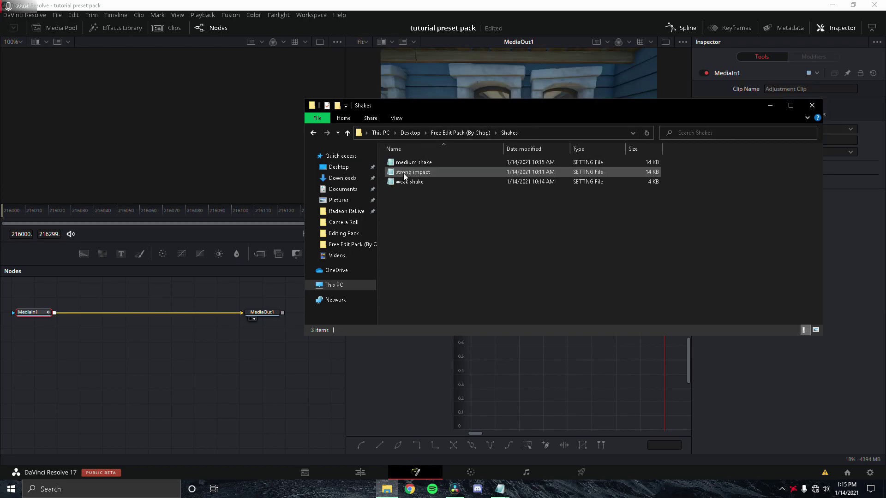
left_click_drag(408, 182, 151, 315)
left_click(360, 473)
Move the weak shake adjustment clip to Video 2 at the third song marker and trim off the part beyond Replay_2021.01.13-18.30.mp4
left_click_drag(386, 278, 830, 300)
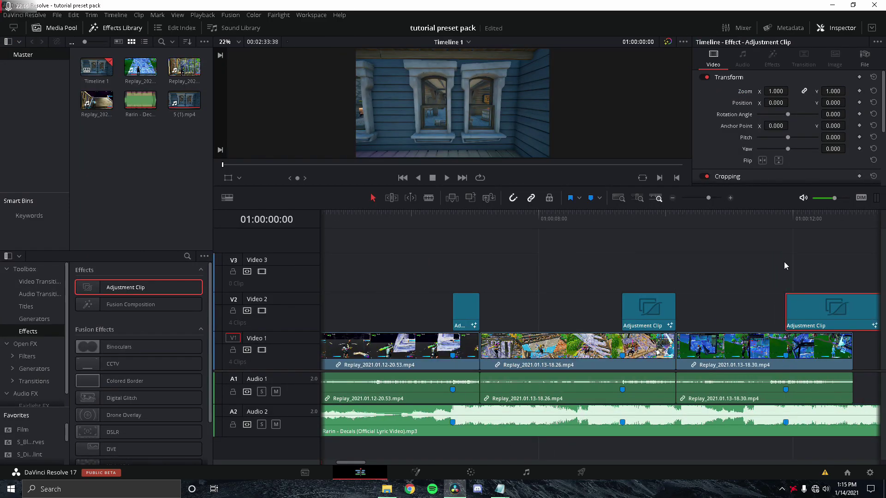
scroll(715, 254, "right", 4)
left_click(638, 221)
key("ctrl+b")
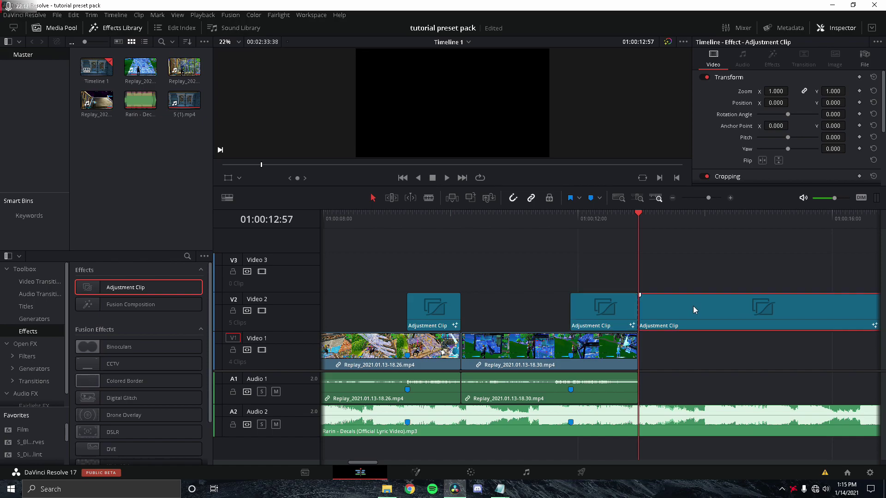
key("Delete")
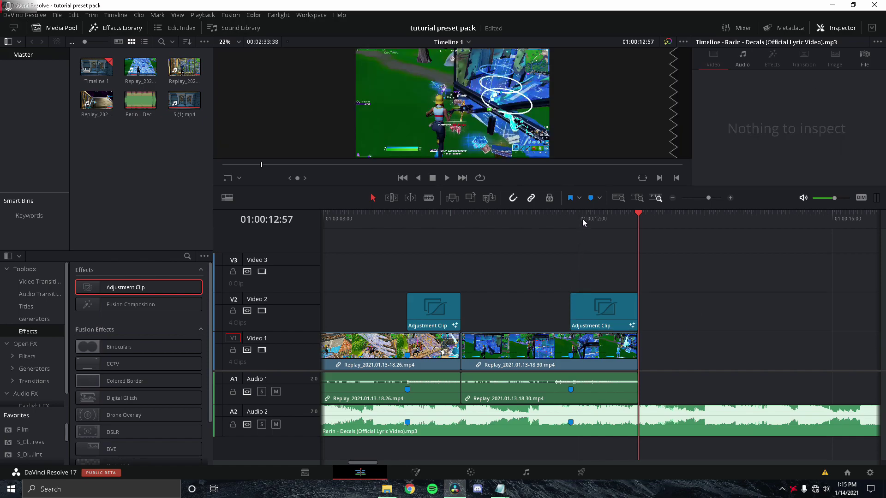
Put the playhead on the third song marker and set the timeline proxy mode to Quarter Resolution
left_click_drag(579, 221, 568, 223)
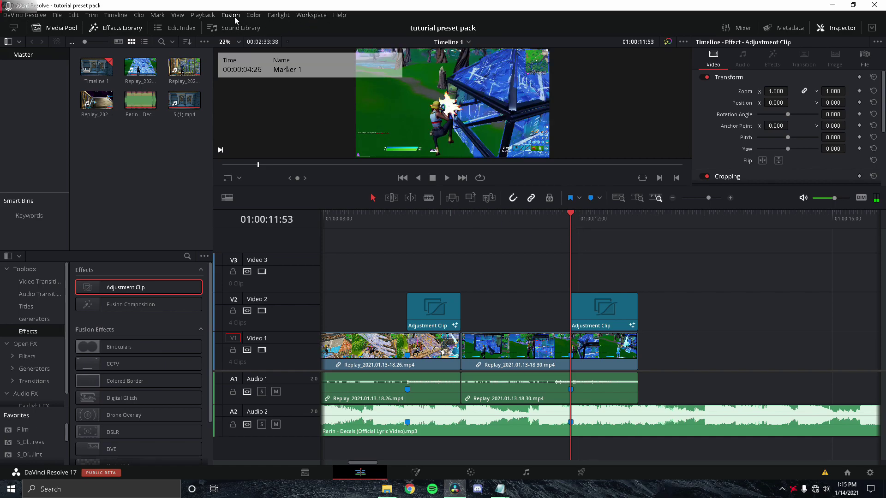
left_click(203, 18)
mouse_move(225, 48)
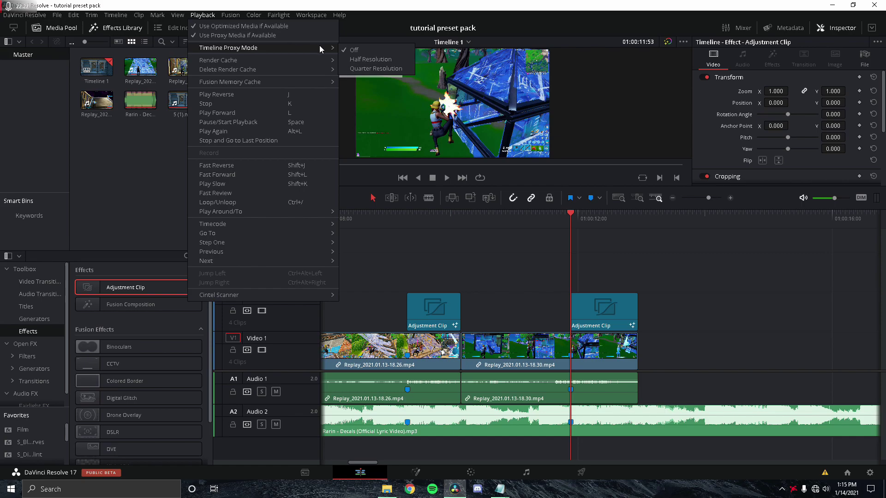
left_click(367, 68)
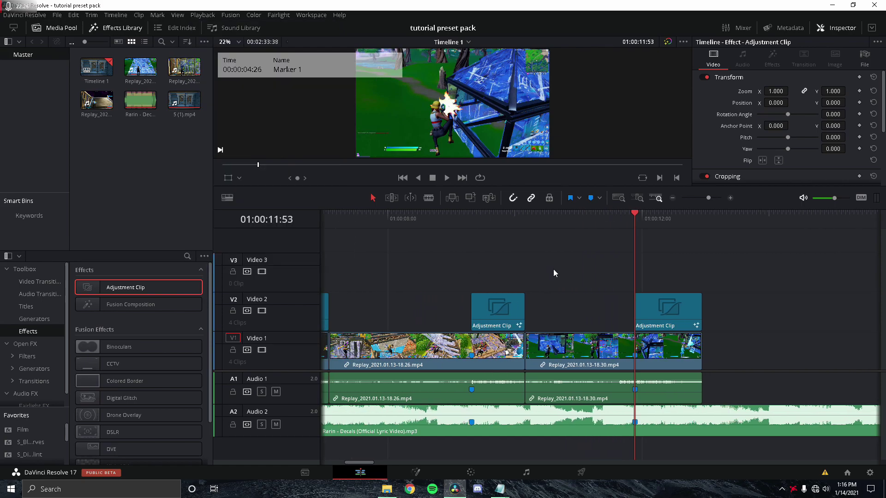
Play back from the third song marker to check the weak shake, and return the playhead to the marker
left_click(634, 214)
key("space")
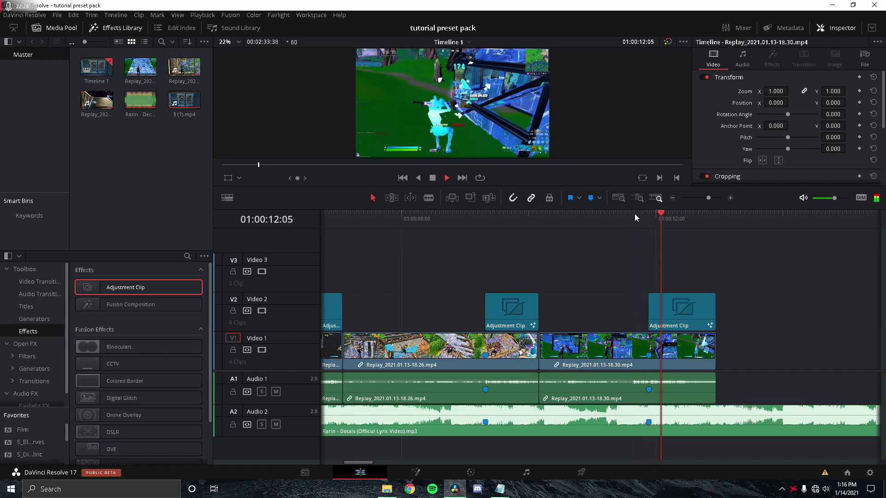
left_click(646, 219)
left_click(646, 219)
Open the third marker's adjustment clip in Fusion, shift the S_Shake1 node along its connection toward MediaOut1, and return to the Edit page
left_click(690, 338)
left_click(688, 313)
left_click(416, 471)
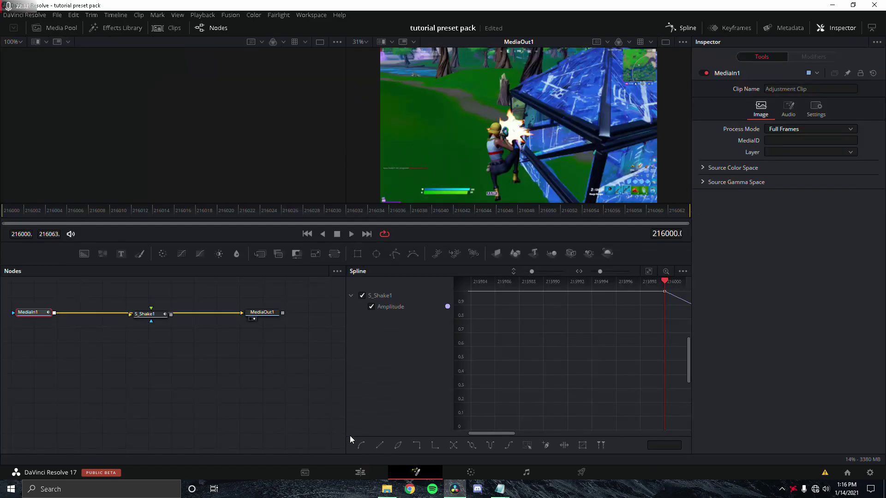
left_click_drag(150, 317, 163, 318)
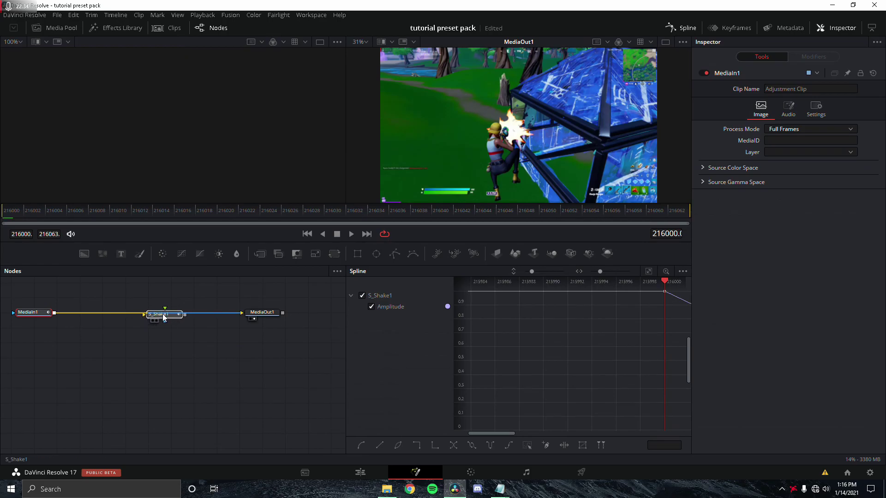
left_click(377, 472)
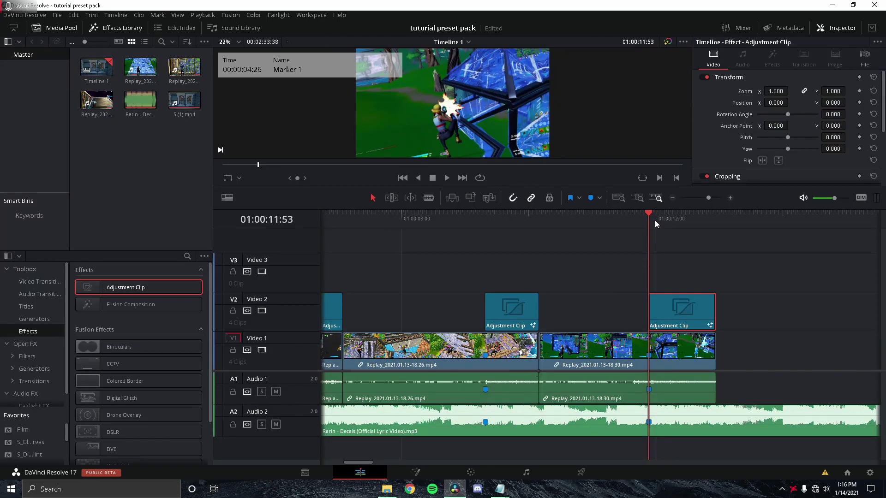
Play back the last replay clip from the third marker and again from near its start to check the shake
key("space")
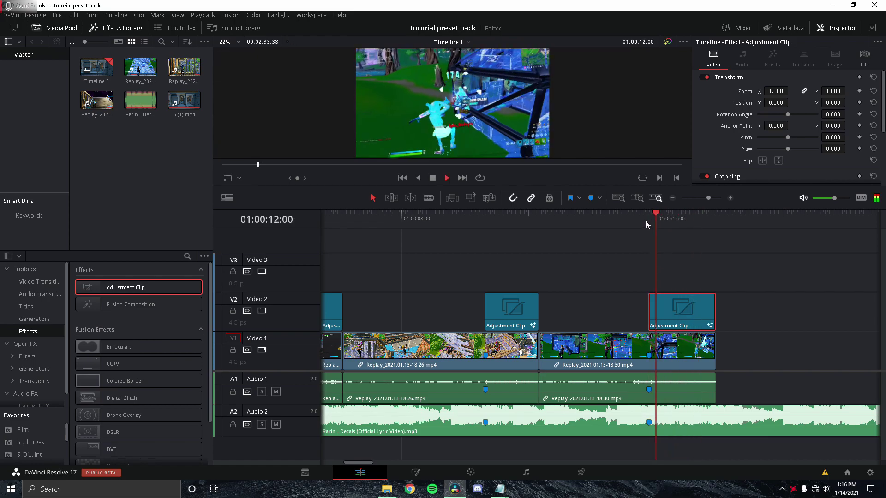
key("space")
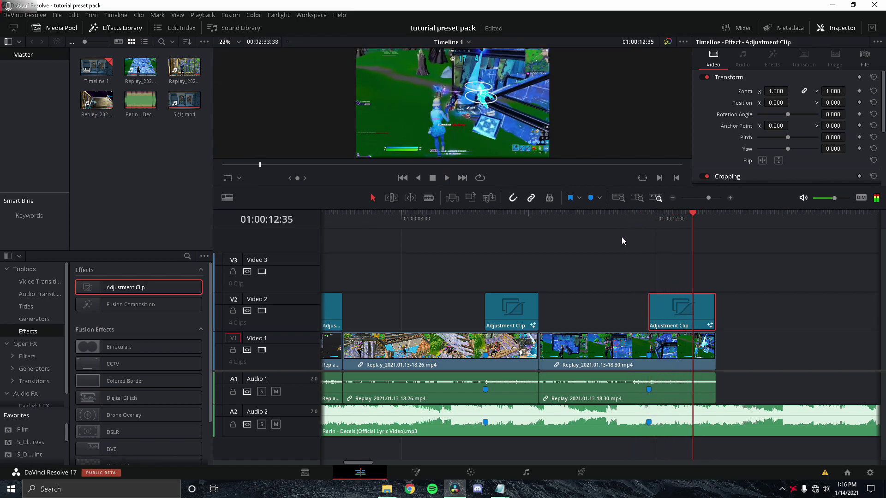
left_click(550, 220)
key("space")
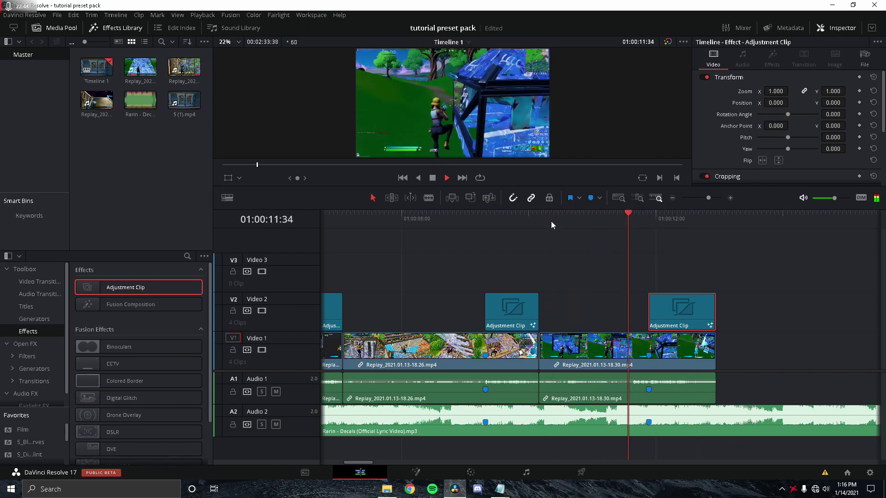
key("space")
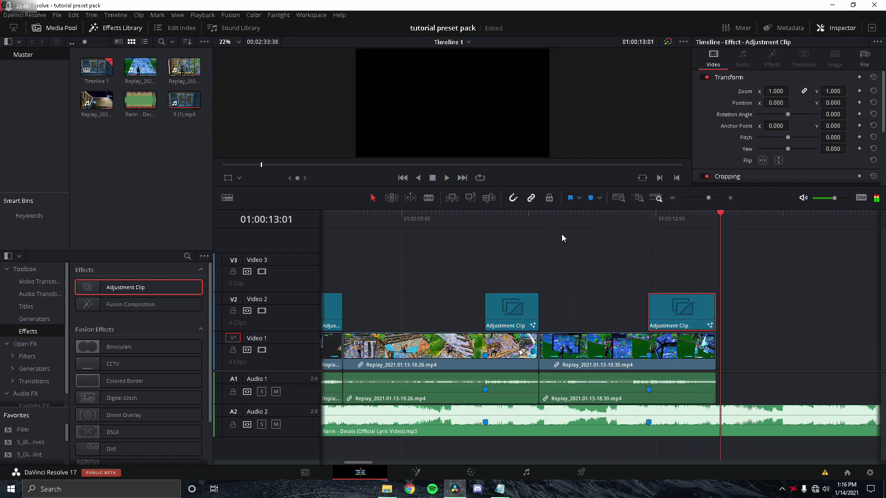
scroll(563, 235, "left", 5)
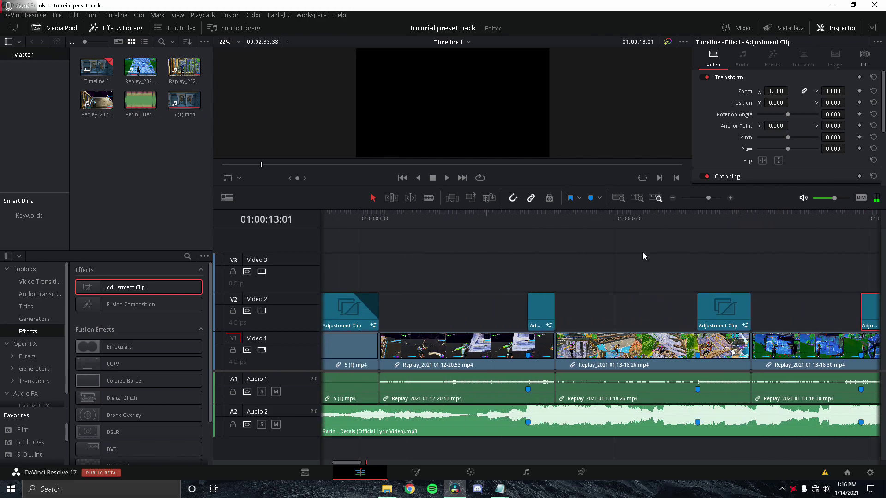
Play back the montage from the first replay clip to the last to check the shakes at the song markers
left_click(383, 223)
key("space")
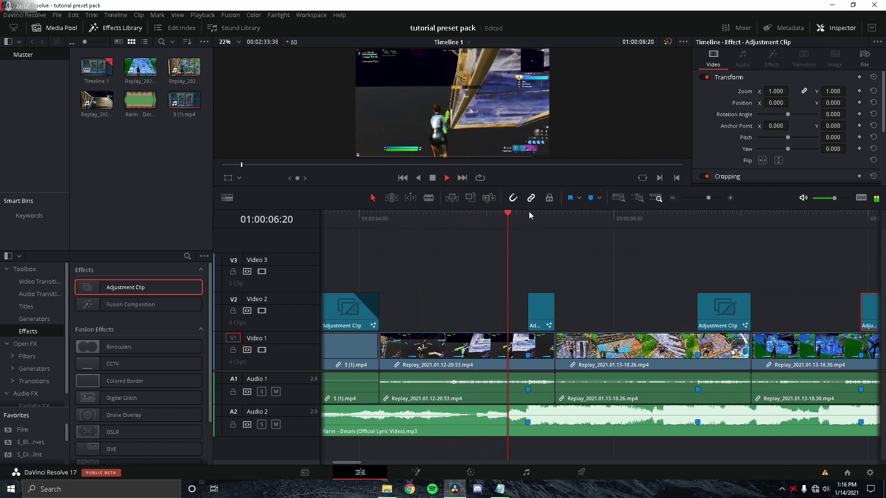
key("space")
left_click_drag(532, 211, 532, 213)
left_click(532, 220)
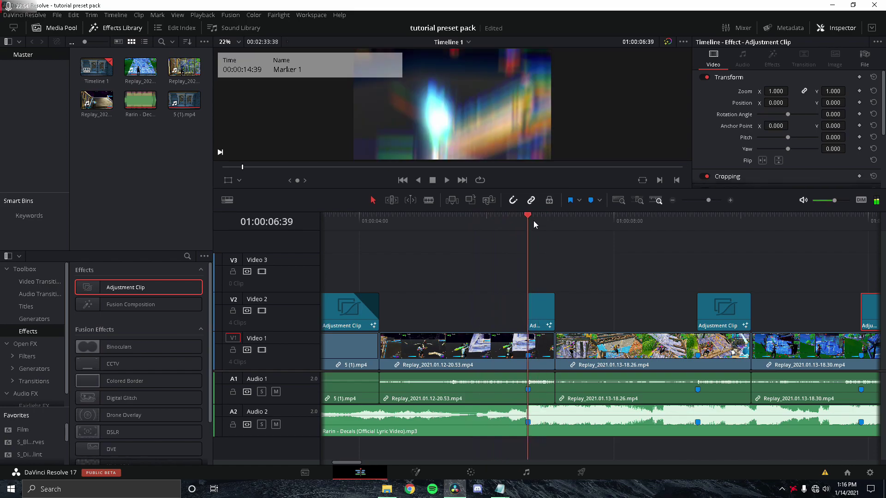
key("space")
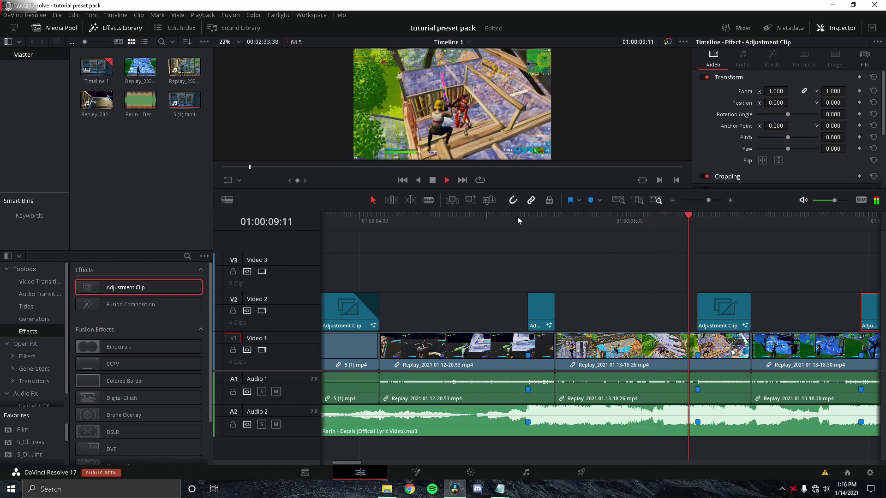
key("space")
left_click_drag(707, 223, 691, 221)
key("space")
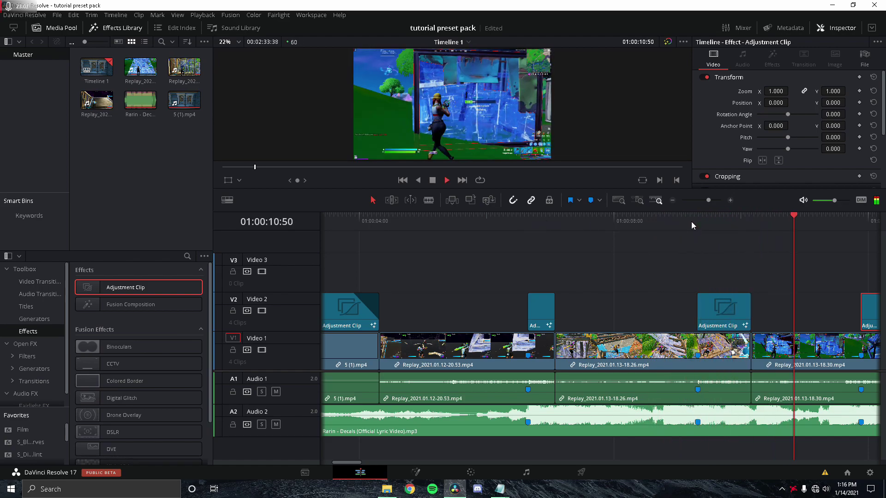
key("space")
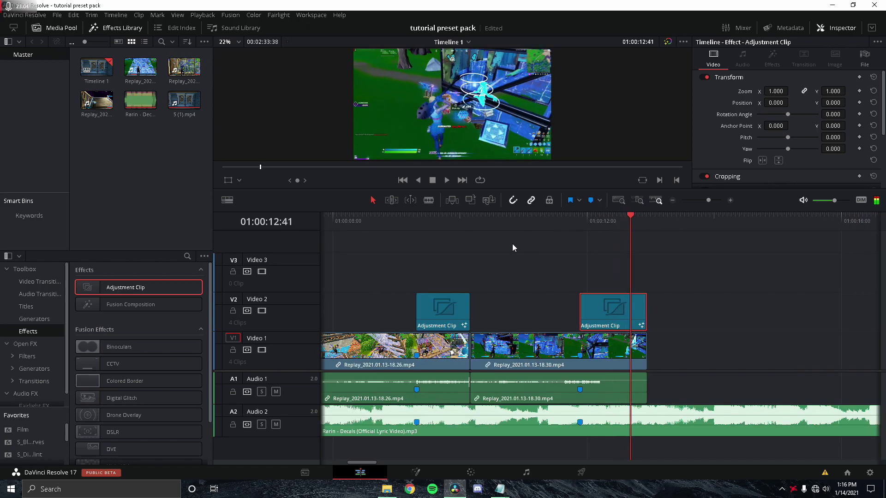
scroll(524, 240, "left", 5)
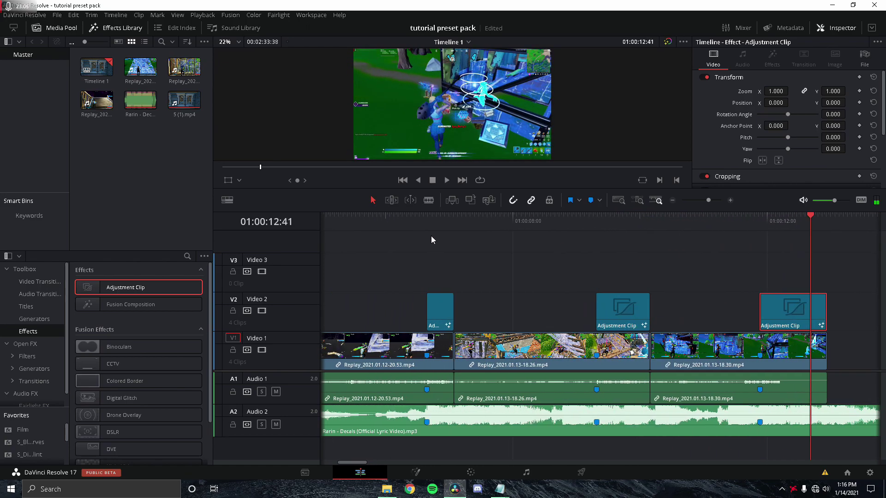
left_click(434, 299)
left_click(624, 308)
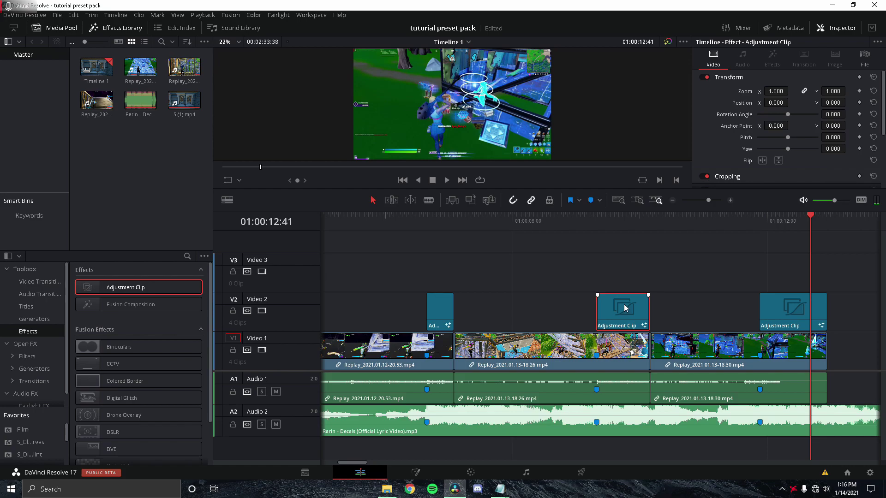
scroll(715, 269, "left", 8)
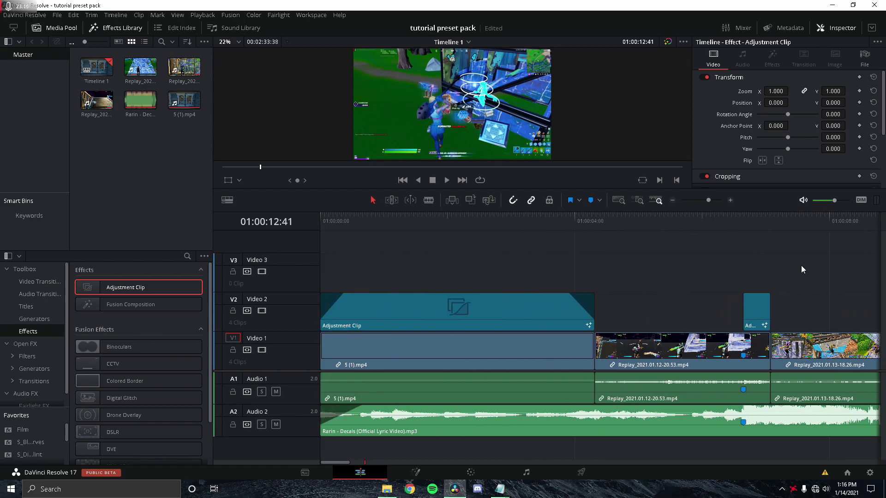
Go up to the Free Edit Pack folder, then add an adjustment clip on Video 3 at the timeline start with the playhead there
left_click(388, 488)
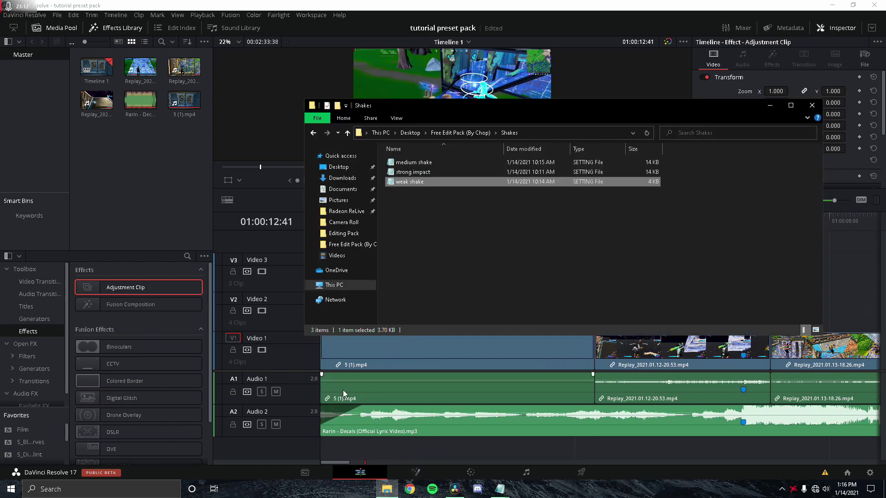
left_click(471, 132)
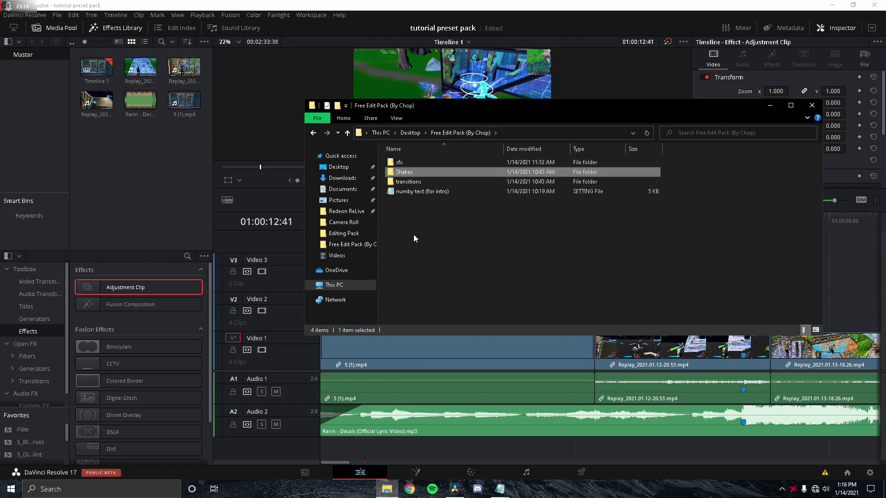
left_click(255, 262)
left_click_drag(145, 291, 323, 275)
key("Home")
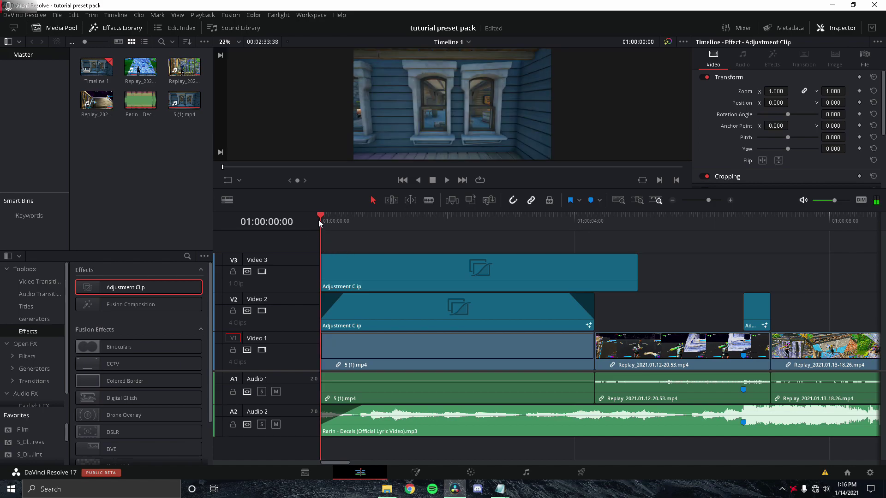
In Fusion, import the "zoom in transition" preset from the transitions folder and connect its nodes between MediaIn1 and MediaOut1
left_click(408, 473)
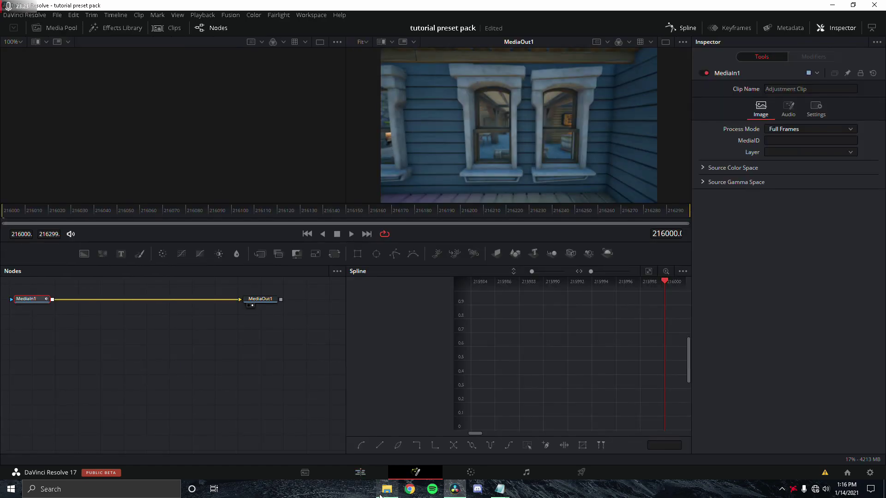
left_click(387, 489)
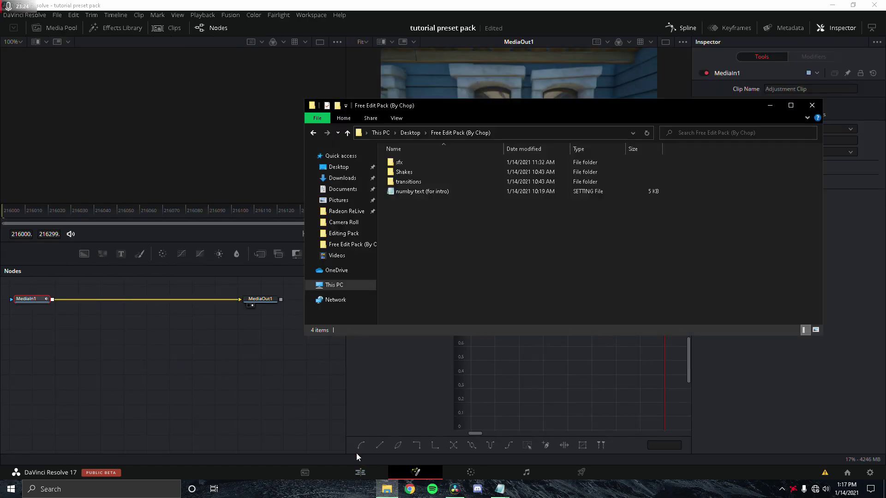
double_click(407, 182)
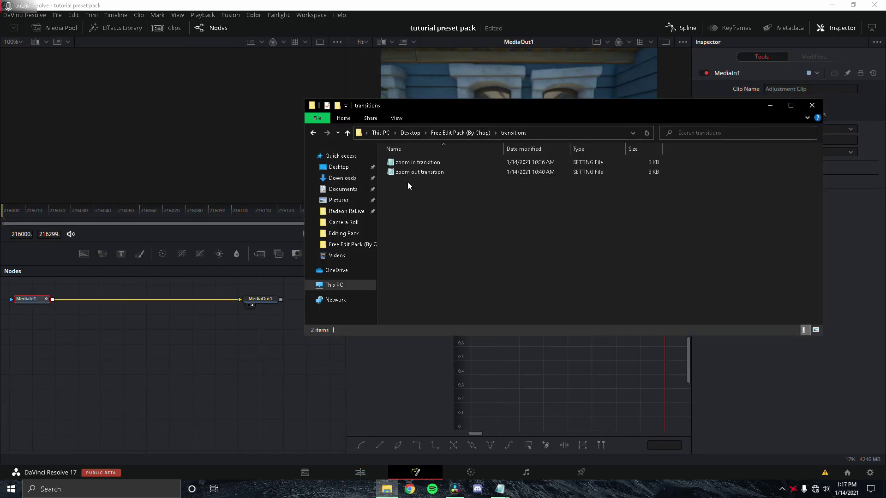
left_click_drag(420, 163, 198, 332)
left_click(146, 314)
left_click_drag(203, 300, 108, 329)
left_click_drag(216, 328, 240, 300)
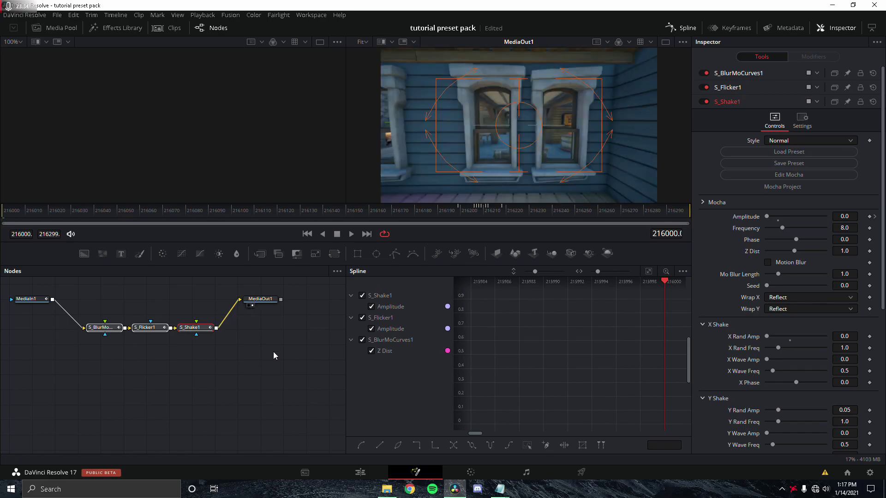
Locate the S_BlurMoCurves1 zoom keyframe at frame 216208 and mark the Video 3 adjustment clip at that frame on the Edit page
left_click(102, 328)
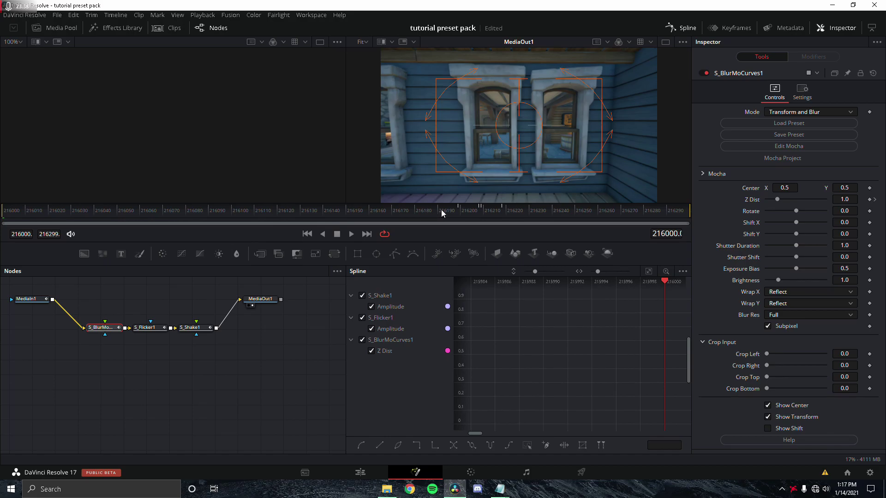
left_click(477, 212)
left_click_drag(481, 213, 480, 215)
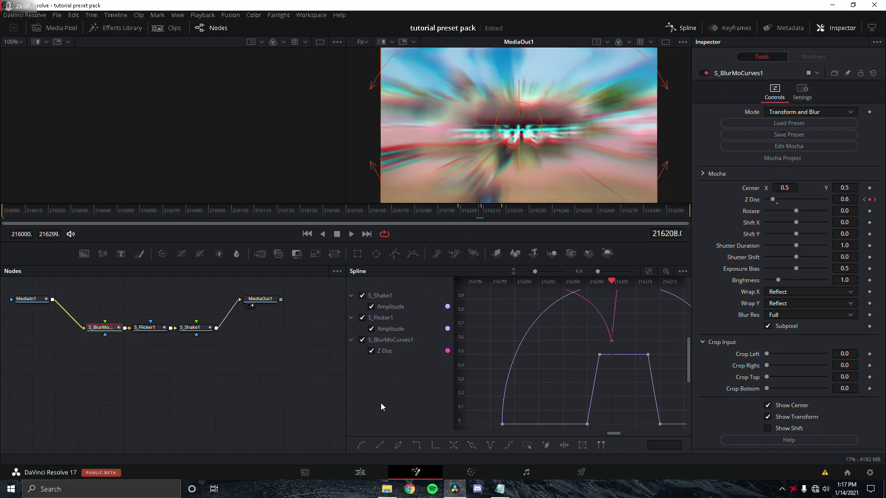
left_click(353, 471)
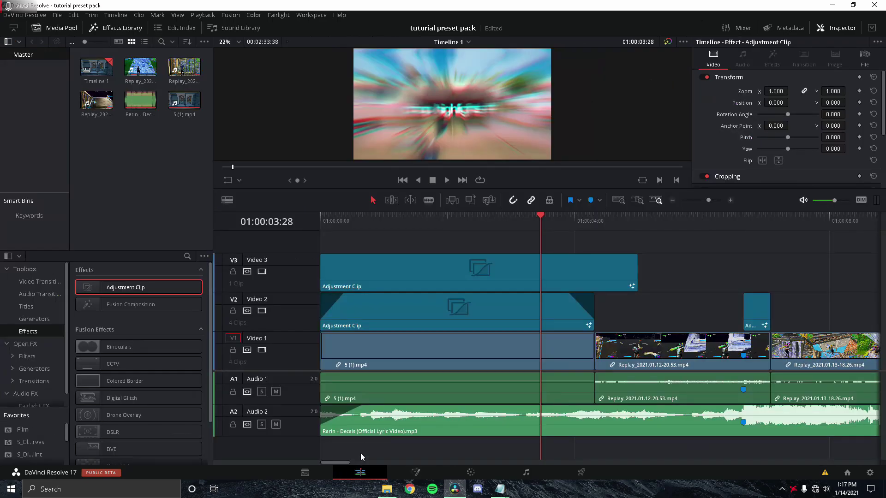
left_click(547, 264)
key("m")
Move the Video 3 adjustment clip so its marker lines up with the cut between the first and second replay clips
left_click_drag(561, 277, 406, 271)
scroll(715, 248, "left", 5)
left_click_drag(638, 275, 549, 278)
left_click(510, 221)
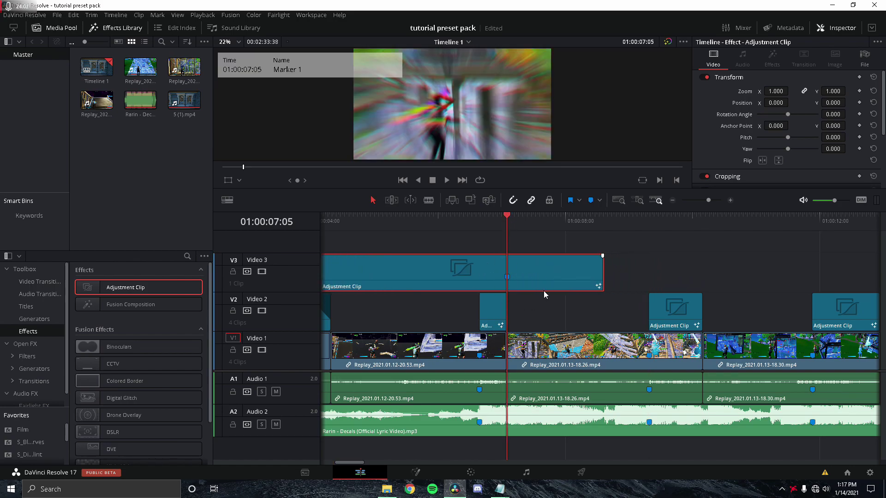
Shorten the transition clip to end just past the cut, split it at the first song marker and delete the part before it
scroll(577, 313, "left", 1)
left_click_drag(618, 270, 547, 270)
left_click(493, 222)
left_click(484, 269)
key("ctrl+b")
key("BackSpace")
Play back the cut between the first and second replay clips several times to check the zoom in transition
key("space")
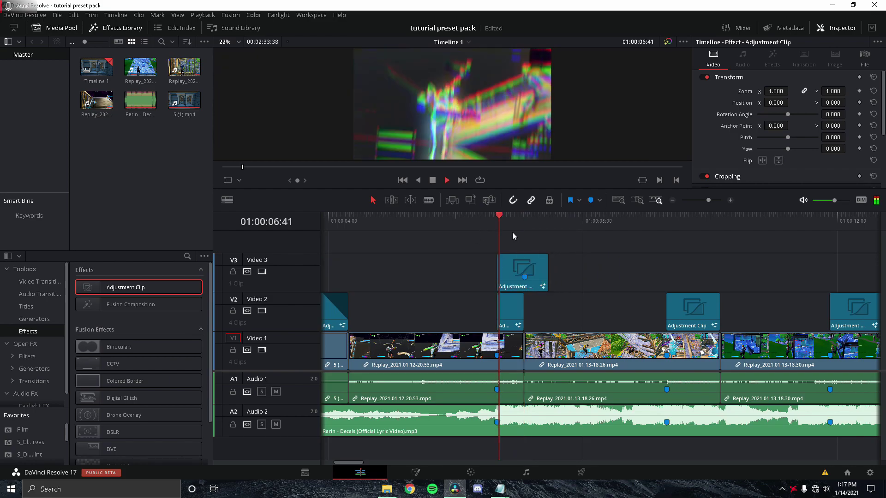
left_click(517, 225)
key("space")
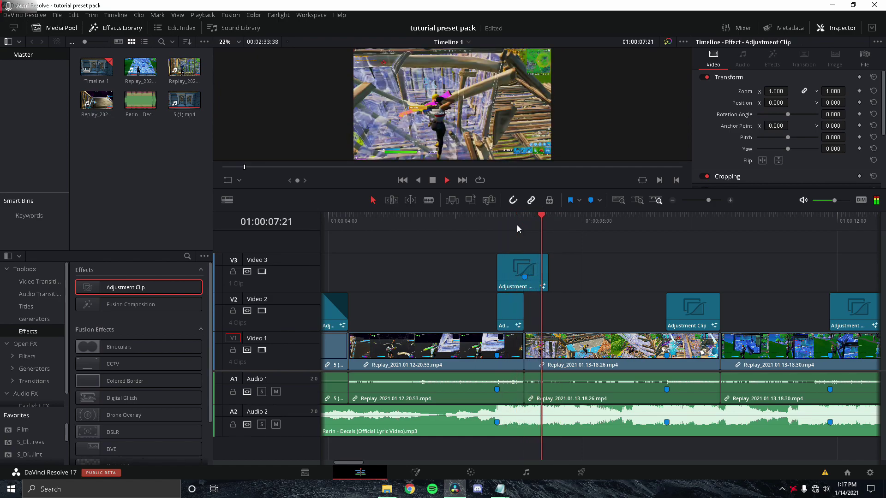
left_click(516, 224)
left_click(515, 221)
key("space")
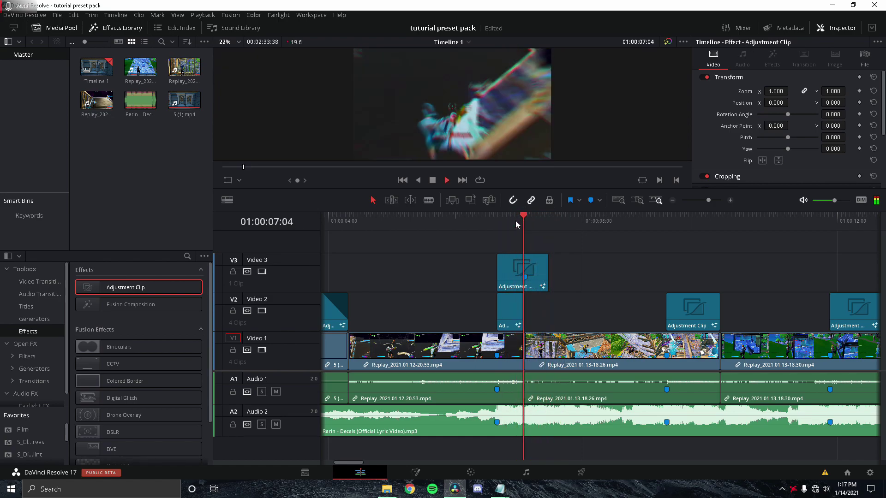
left_click(516, 220)
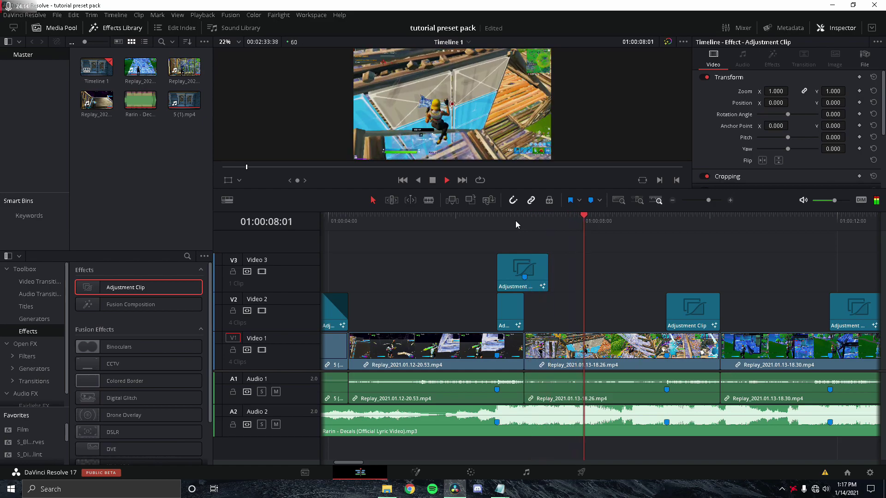
key("space")
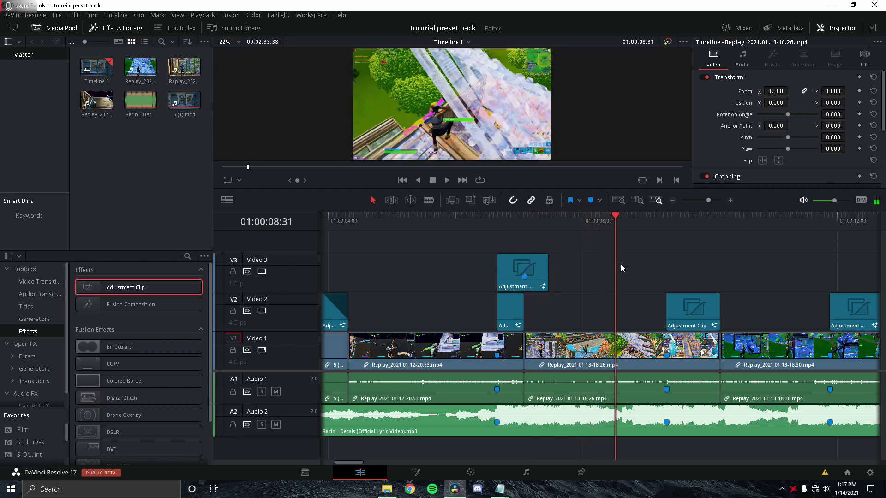
Place a copy of the transition clip on Video 3 over the cut between the second and third replay clips and play it back
scroll(636, 291, "down", 3)
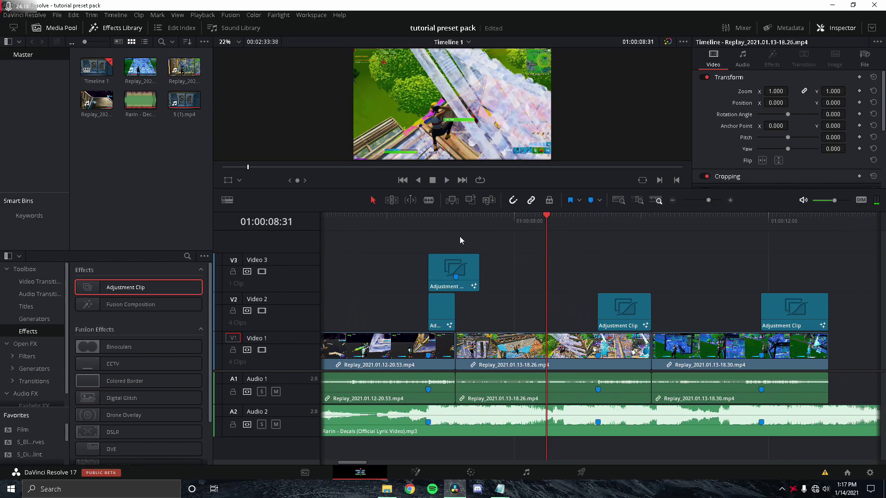
left_click(458, 268)
key("ctrl+c")
key("ctrl+v")
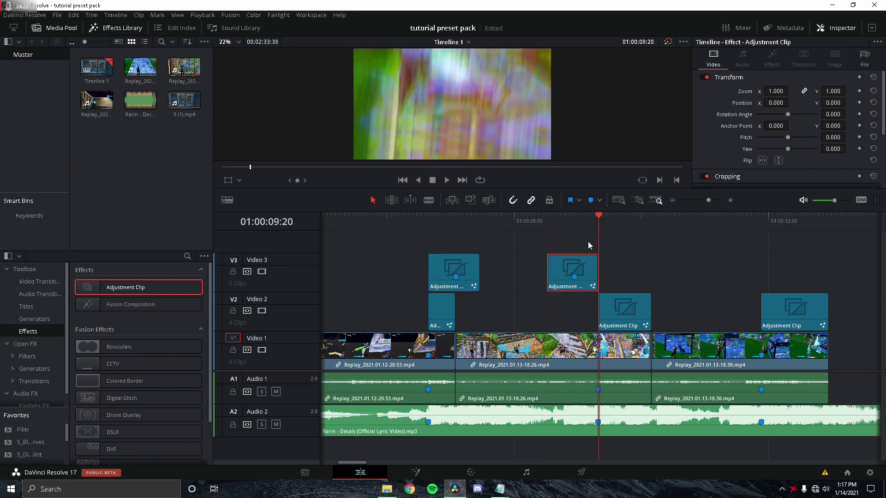
left_click_drag(585, 264, 662, 267)
left_click(646, 217)
key("space")
key("space")
Return the playhead to the timeline start and add another adjustment clip there on Video 3
scroll(770, 275, "left", 8)
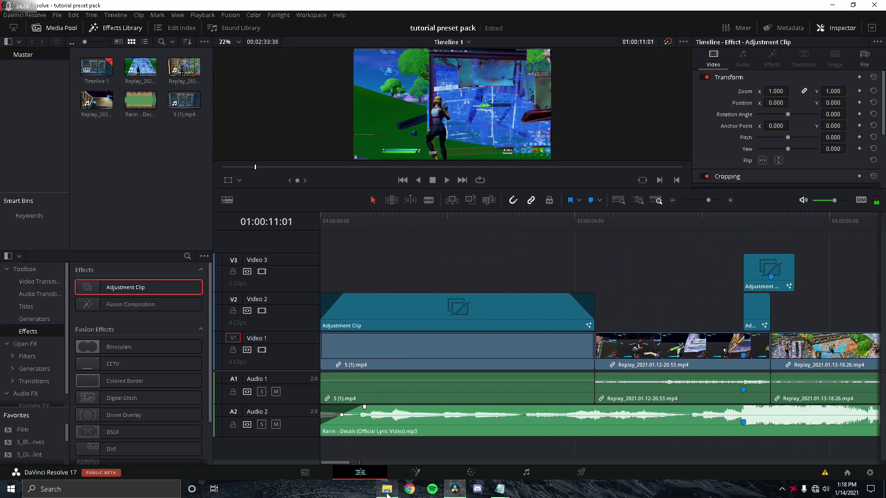
key("Home")
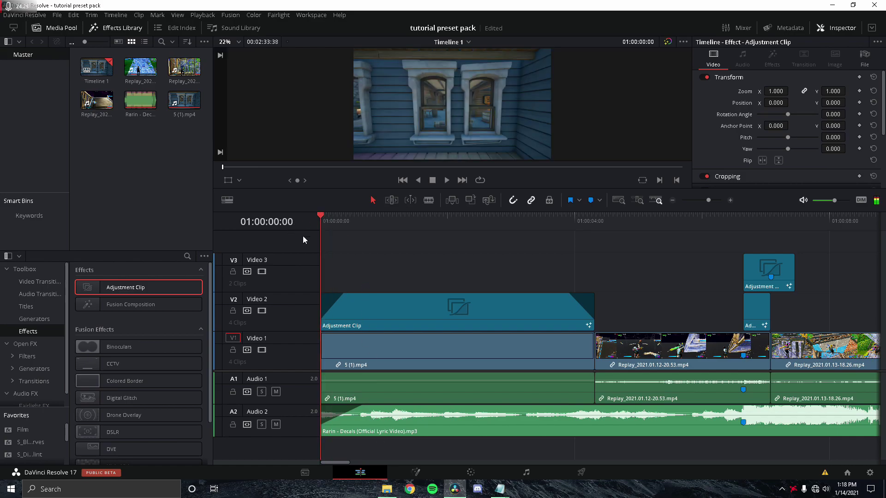
left_click(390, 492)
left_click(420, 175)
left_click(340, 372)
left_click_drag(149, 288, 317, 267)
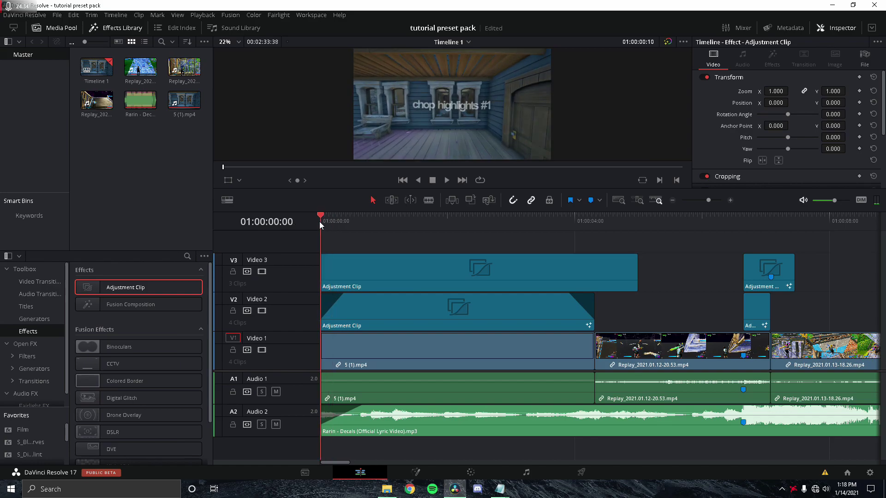
In Fusion, import the "zoom out transition" preset, connect its nodes between MediaIn1 and MediaOut1, and return to the Edit page
left_click(386, 489)
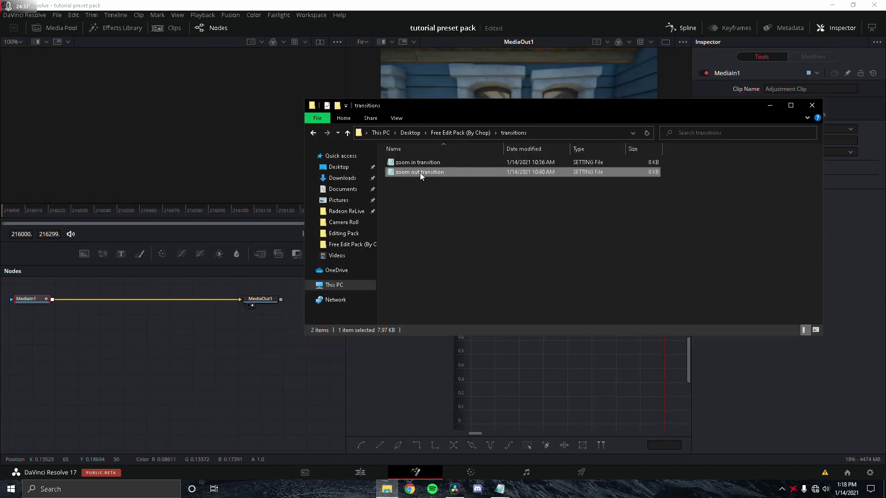
left_click_drag(420, 172, 145, 318)
left_click_drag(208, 300, 116, 328)
left_click_drag(248, 327, 240, 299)
left_click(360, 472)
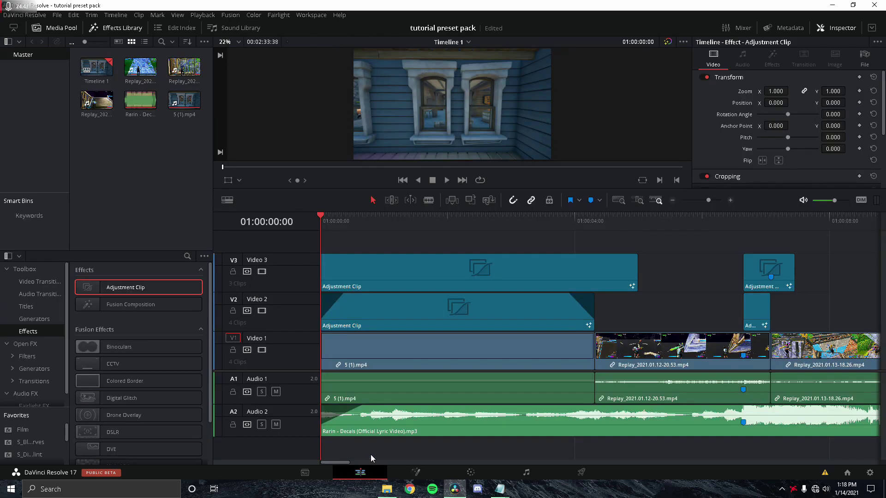
In Fusion, set the playhead to frame 216208, just before the dip in the blur node's Z Dist curve, and return to the Edit page
left_click(408, 470)
left_click(480, 210)
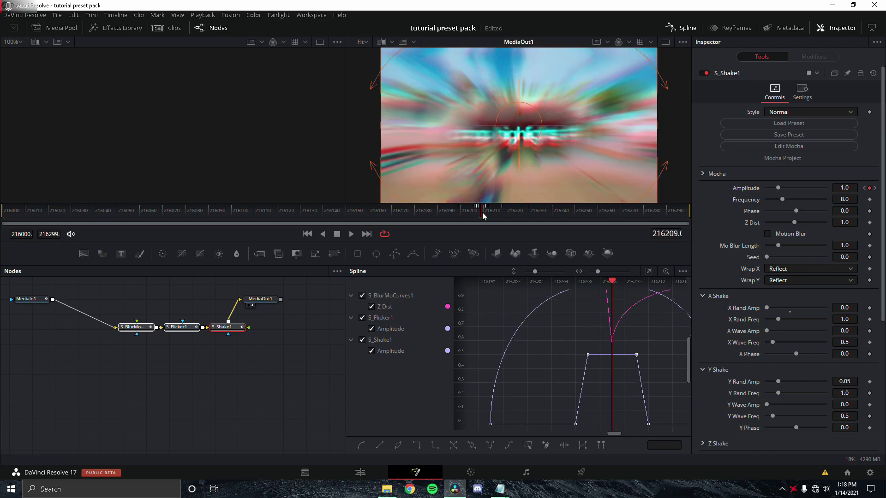
left_click(139, 327)
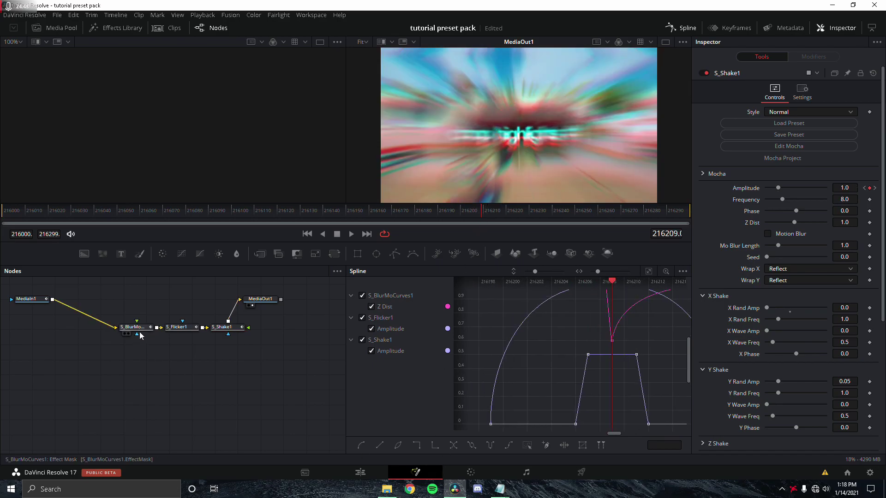
key("Left")
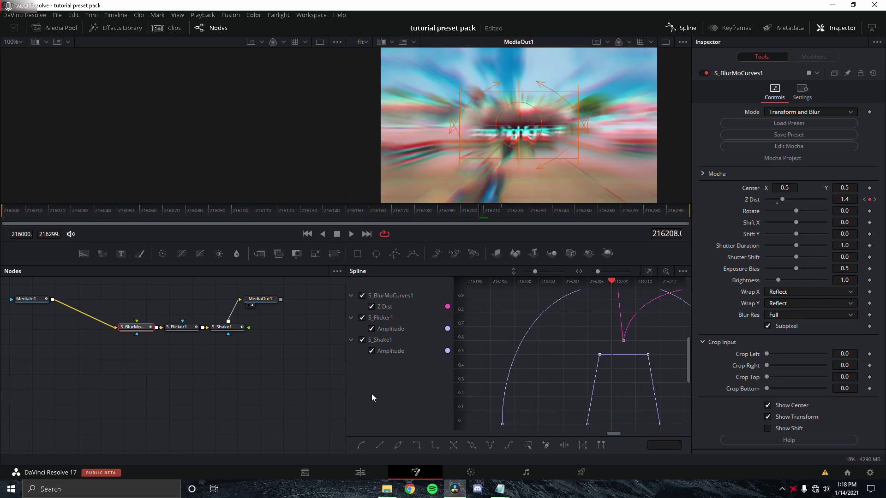
left_click(361, 469)
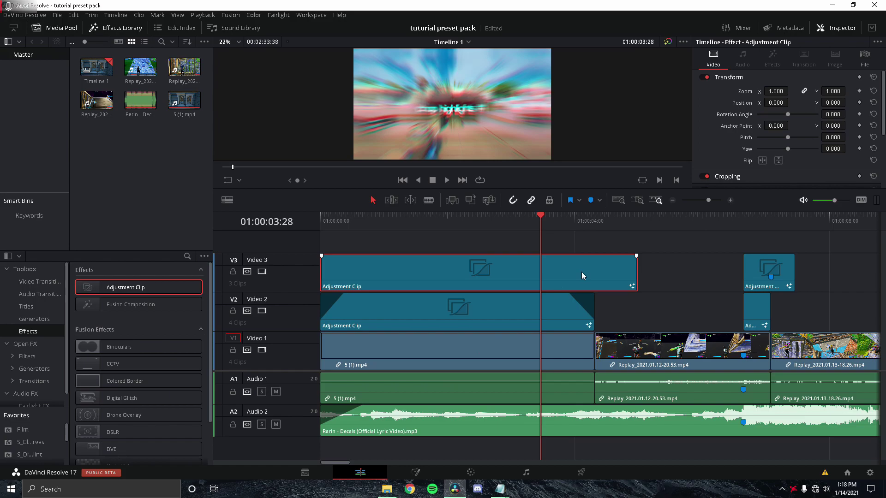
Mark the zoom out transition's midpoint on its adjustment clip, trim both ends, and centre it over the cut between the intro and first replay clip
left_click_drag(580, 275, 737, 262)
left_click_drag(465, 272, 647, 272)
left_click_drag(780, 270, 348, 265)
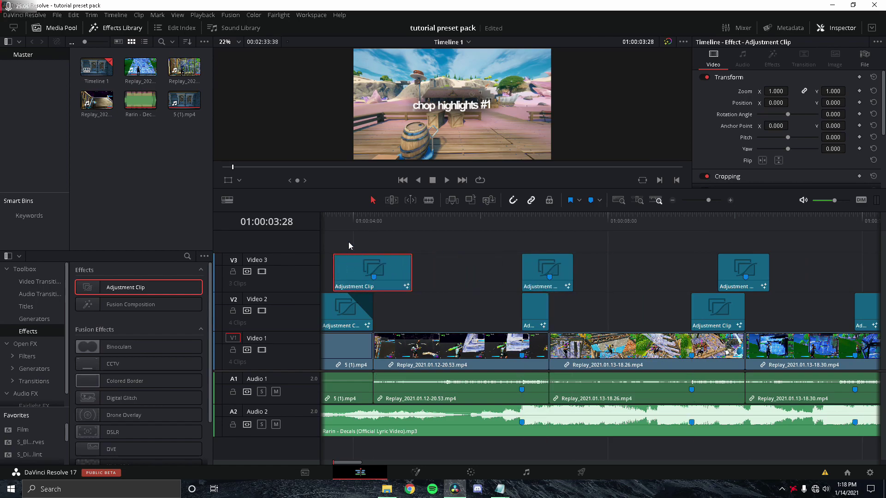
Play back the cut between the intro and the first replay clip to check the zoom out transition
left_click(344, 220)
left_click(352, 222)
key("space")
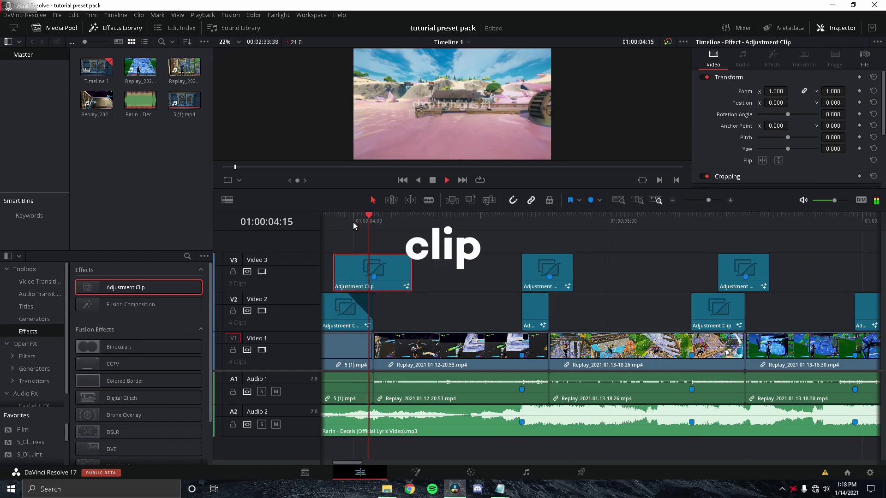
left_click_drag(353, 222, 361, 220)
key("space")
key("space")
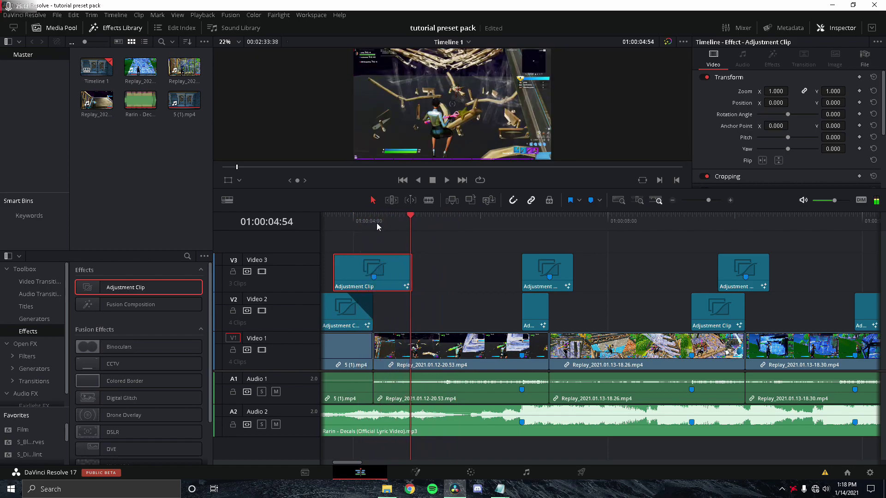
Switch to File Explorer and place Pump Sound from the edit pack's sfx folder on a new third audio track at the first replay clip's marker
left_click(701, 200)
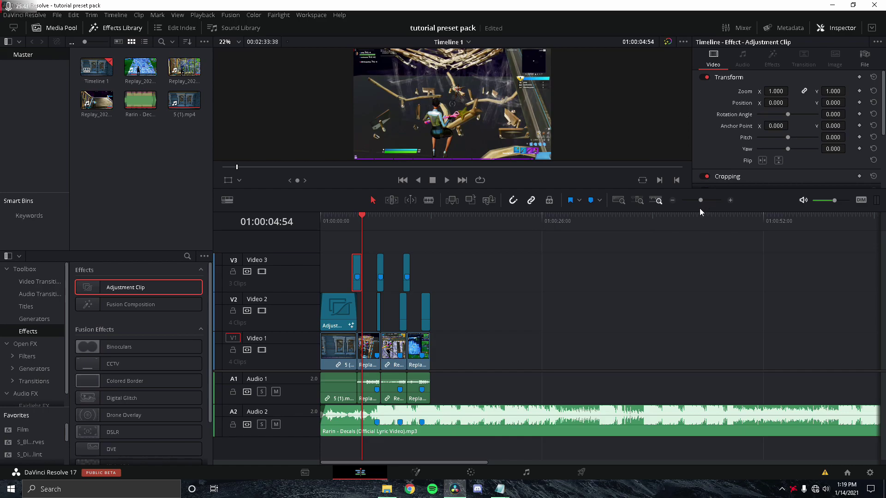
scroll(699, 212, "up", 2)
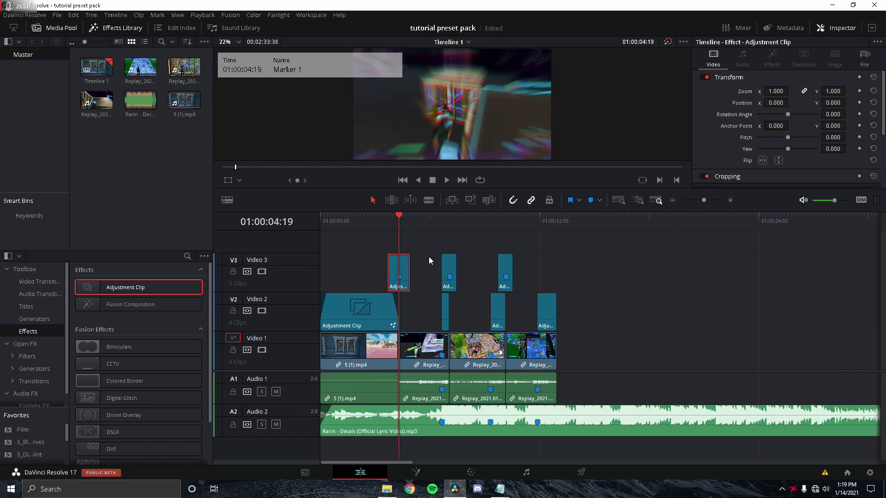
left_click(436, 223)
key("alt+Tab")
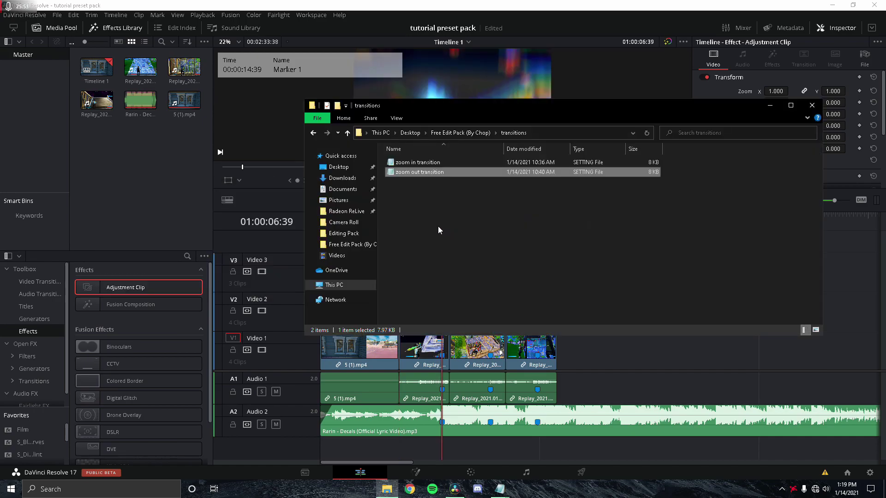
left_click(446, 132)
double_click(407, 164)
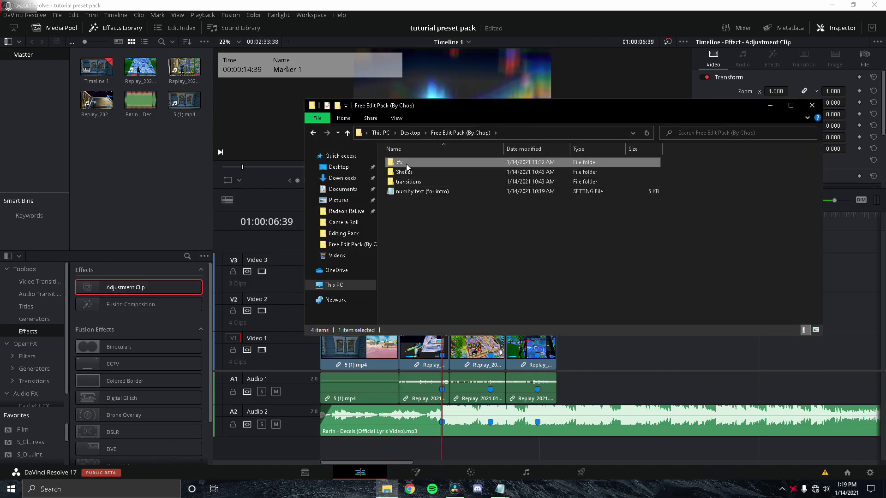
key("alt+Tab")
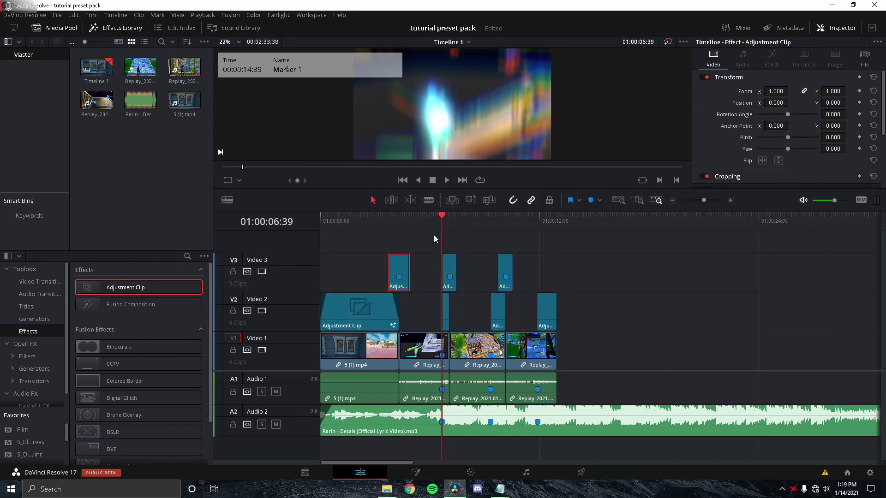
key("alt+Tab")
left_click_drag(427, 207, 443, 449)
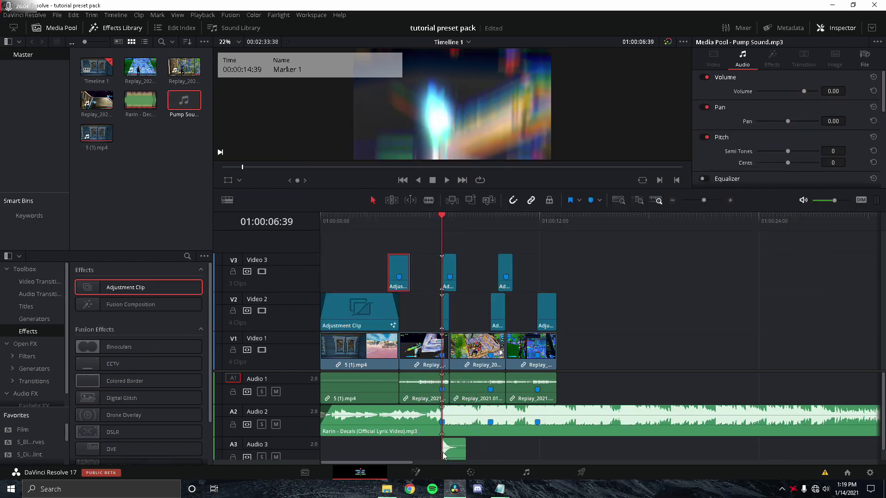
Play back the pump sound and lower its clip volume to -4.73
key("space")
left_click(442, 229)
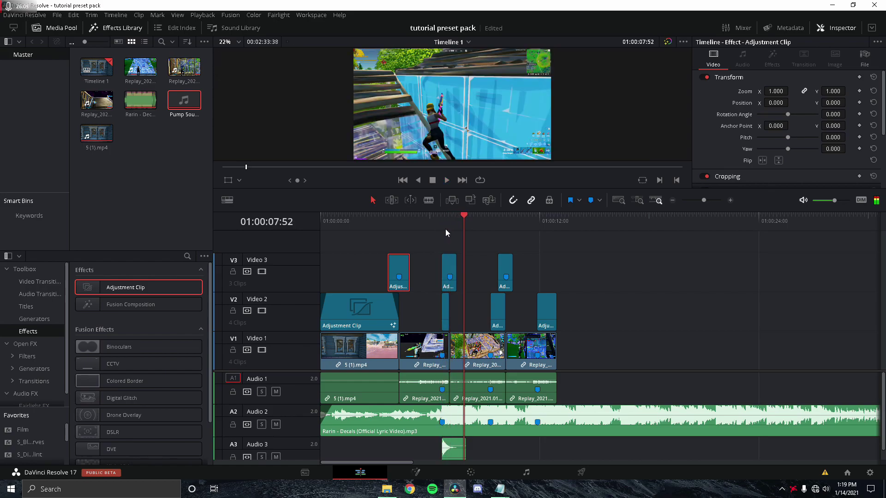
left_click(445, 229)
left_click(453, 448)
left_click_drag(803, 91, 800, 93)
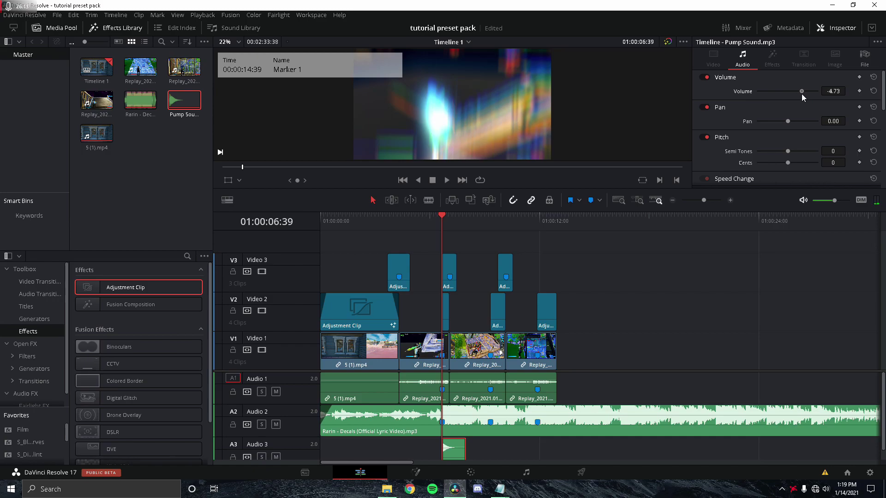
key("space")
Place Chargeheadshot from the sfx folder on Audio 3 at the second replay clip's marker
left_click_drag(495, 219, 492, 219)
key("alt+Tab")
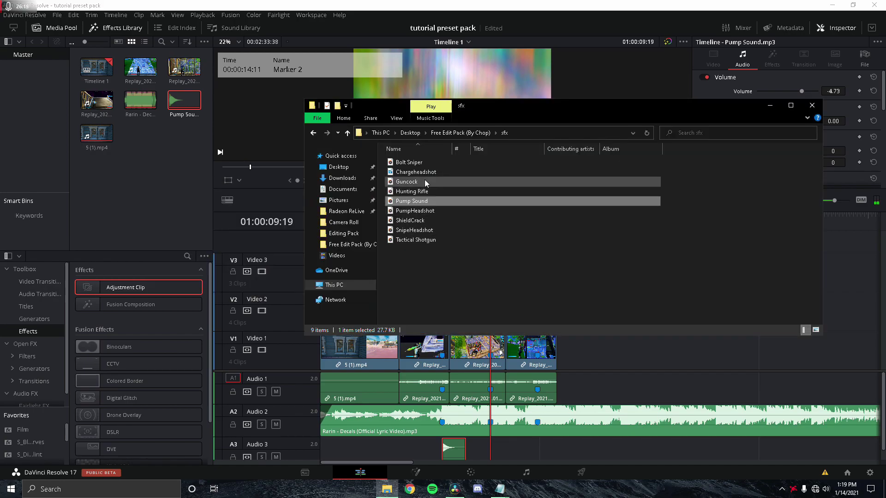
left_click_drag(417, 171, 494, 444)
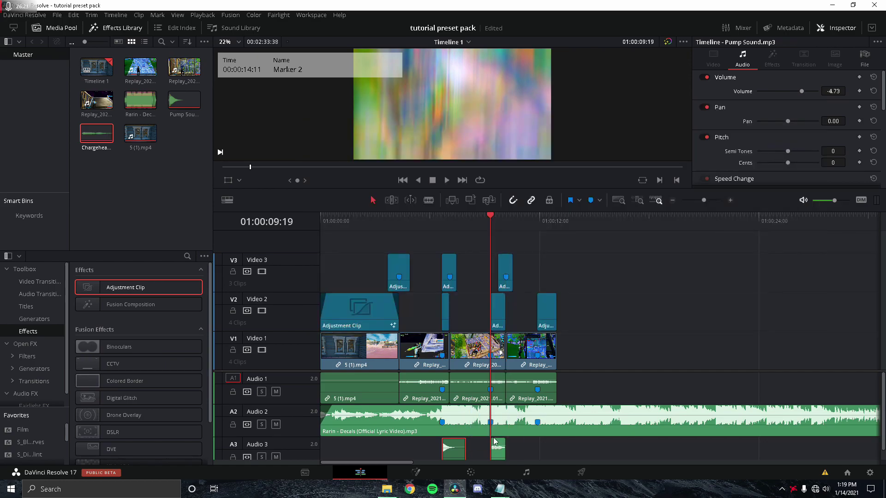
left_click(594, 342)
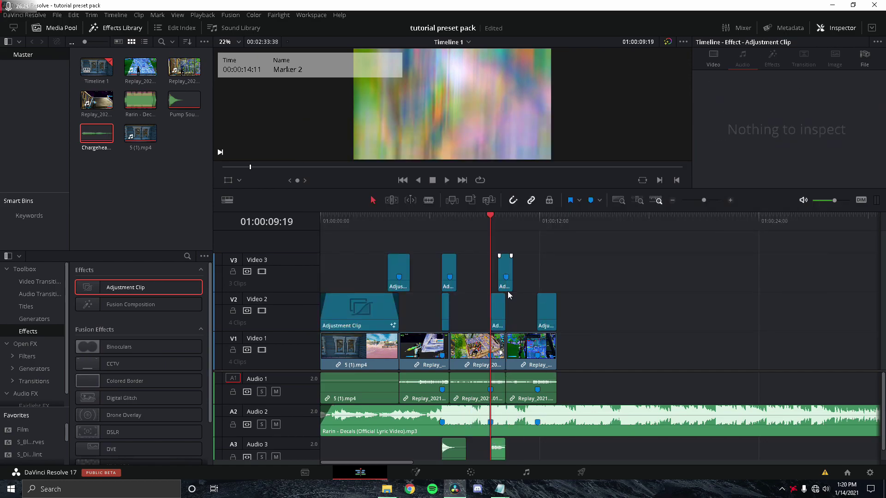
Raise the Chargeheadshot clip's volume to 9.16 and play it back against the second replay clip
left_click(497, 453)
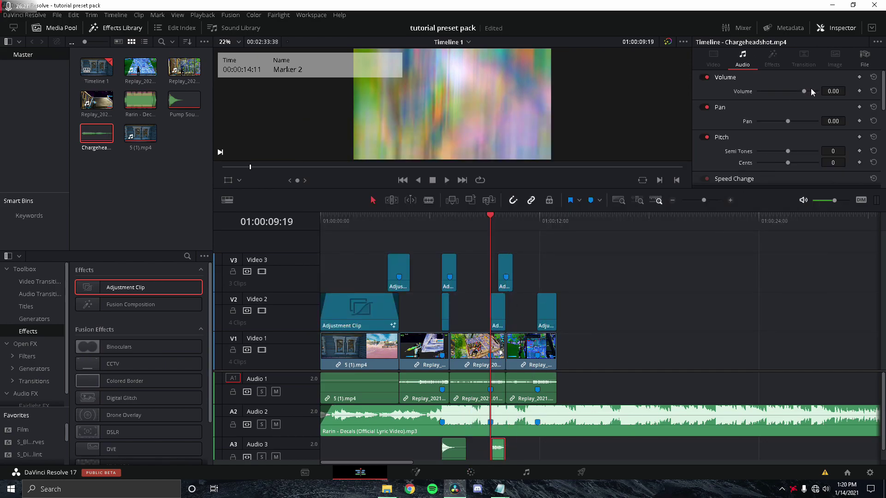
left_click(806, 92)
key("space")
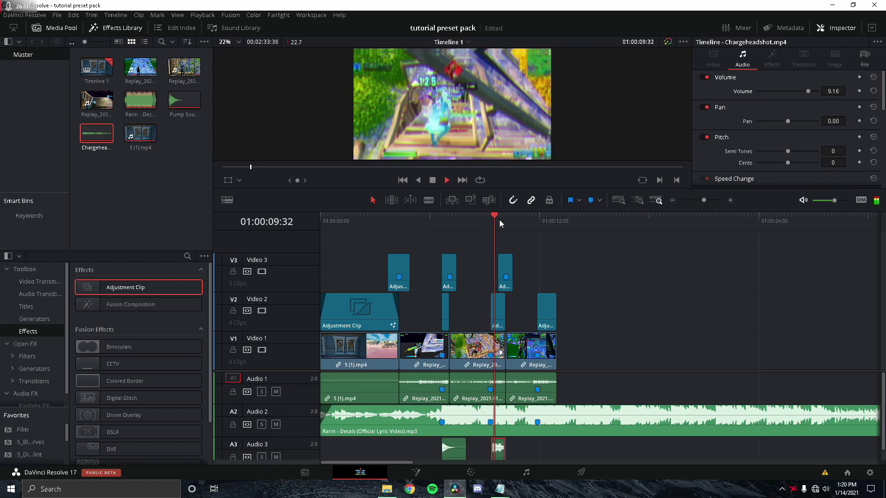
left_click(495, 231)
left_click_drag(495, 223, 489, 223)
key("space")
key("space")
Paste a copy of the Chargeheadshot clip on Audio 3 at the third replay clip's marker, play it back, and return the playhead to the intro
left_click(494, 449)
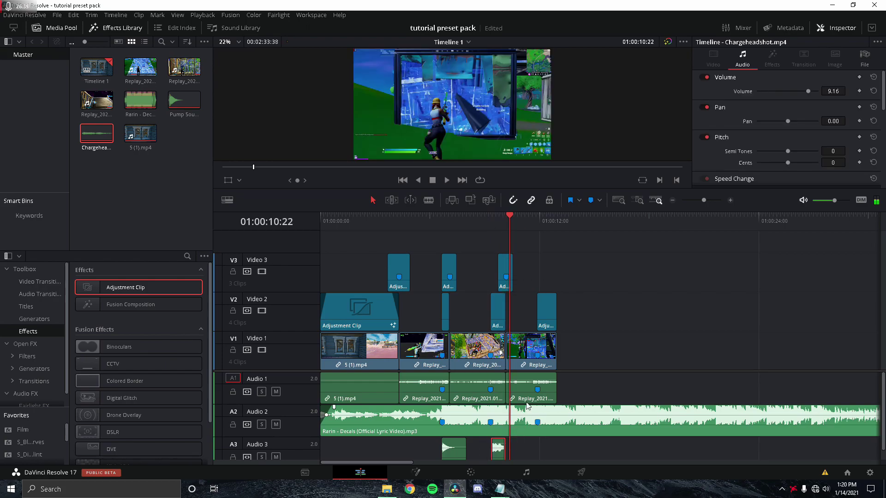
left_click(536, 224)
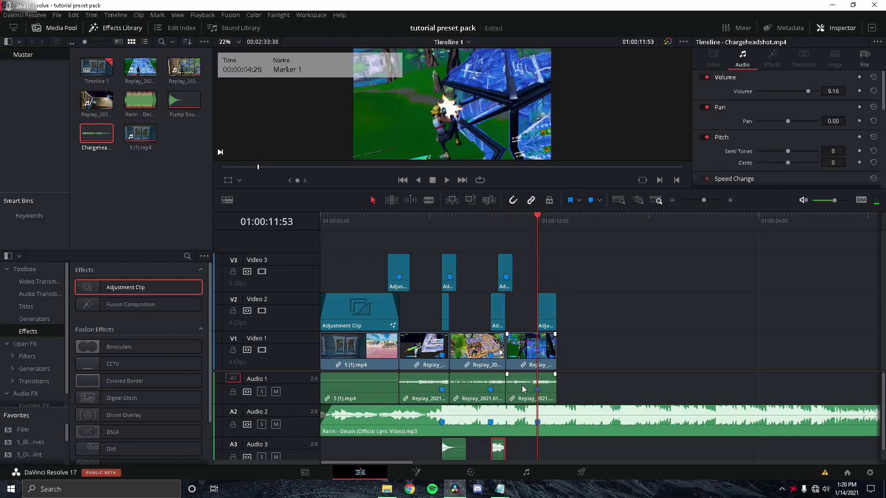
key("ctrl+v")
left_click(539, 217)
key("space")
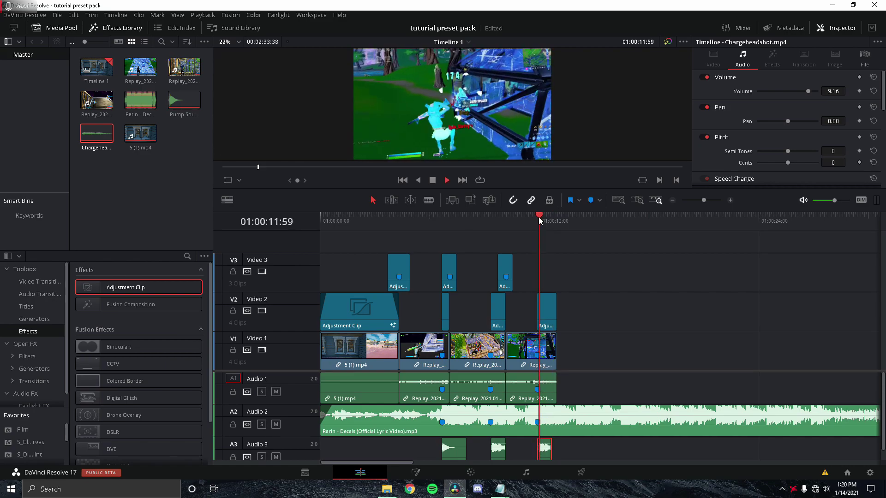
key("space")
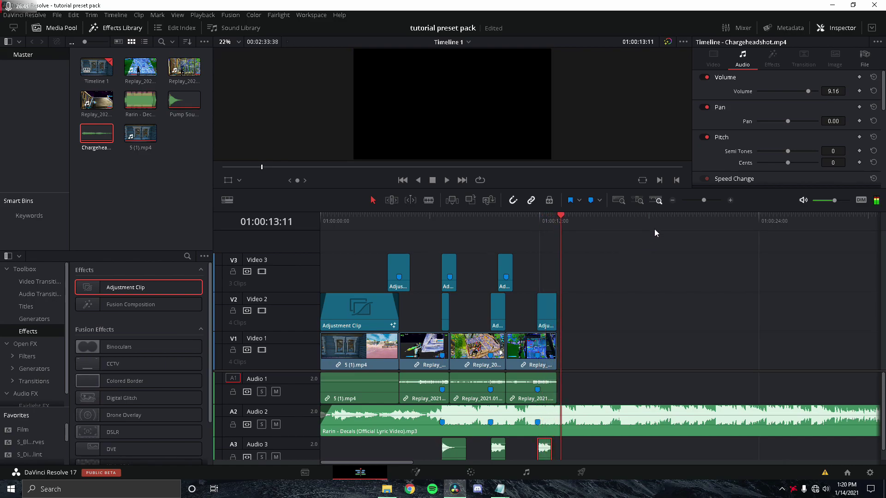
left_click(344, 231)
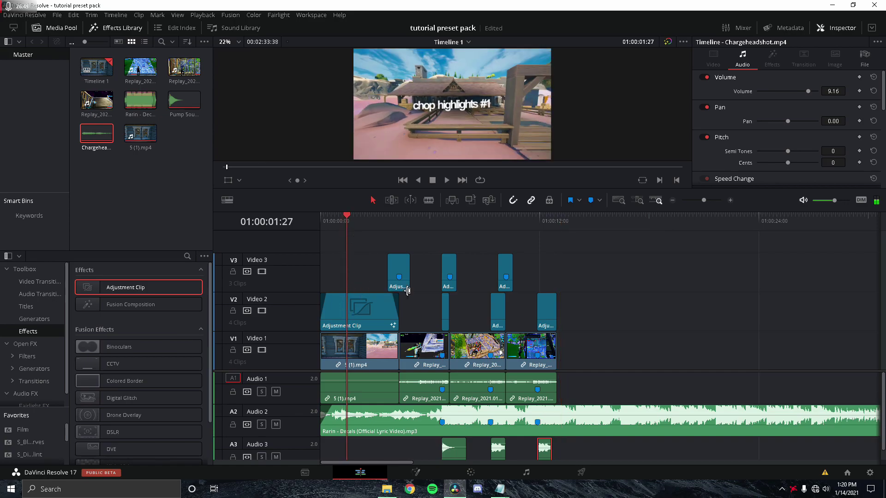